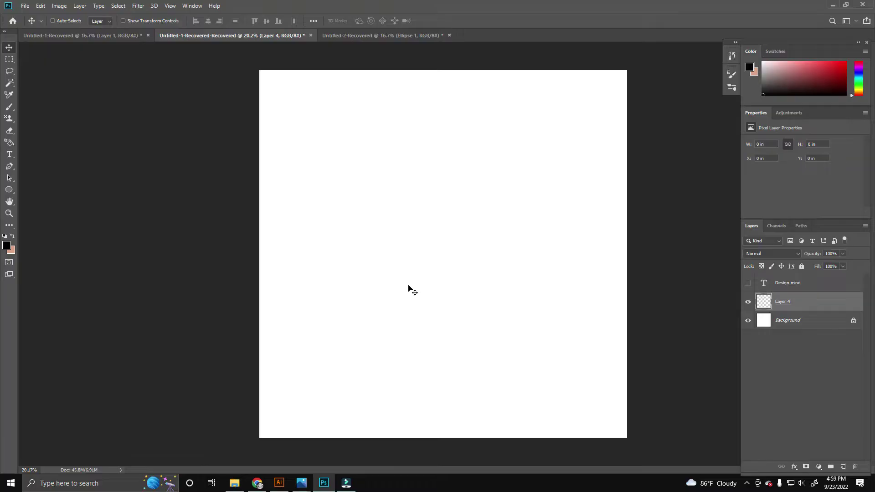
Switch to the Brush (B) and scribble four quick test marks on the blank canvas.
key(b)
mouse_move(315, 214)
mouse_down()
mouse_move(292, 231)
mouse_move(356, 235)
mouse_up()
drag(367, 155, 465, 155)
drag(476, 105, 523, 85)
drag(484, 164, 496, 183)
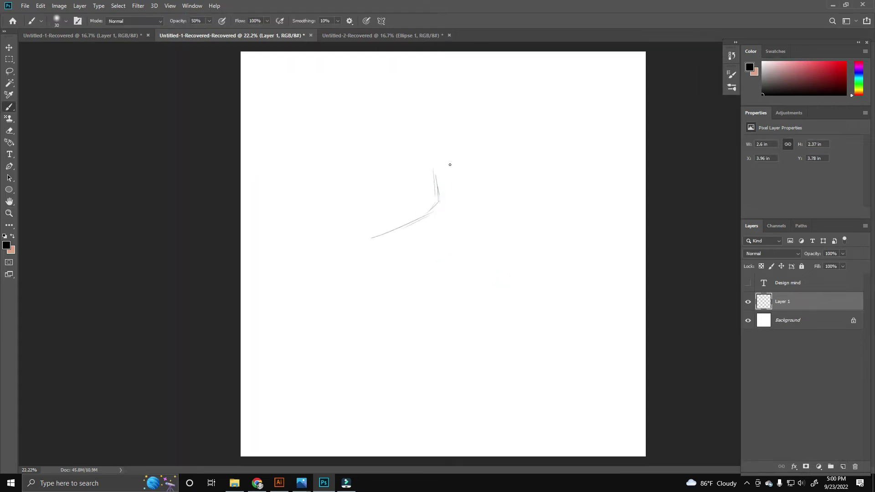
Sketch the curved back and body of the reclining figure with leg strokes below.
drag(458, 163, 478, 235)
drag(478, 245, 374, 294)
drag(433, 211, 366, 236)
drag(329, 259, 262, 314)
drag(377, 238, 349, 232)
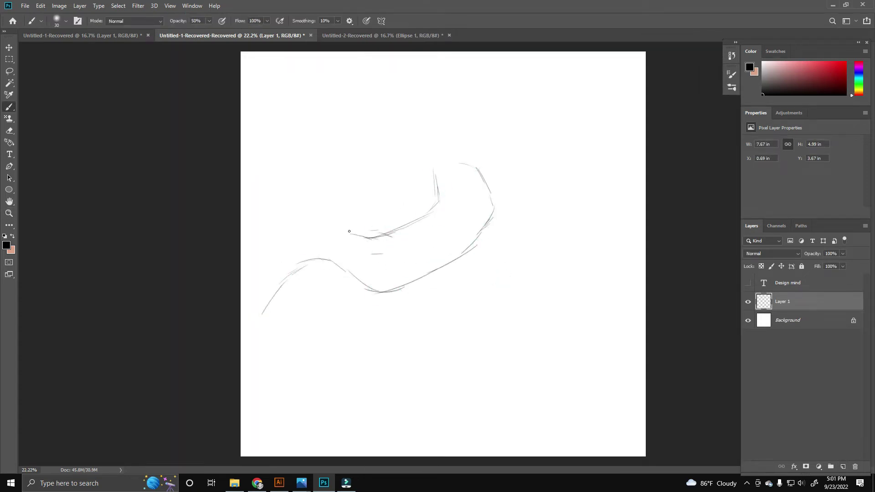
drag(294, 279, 282, 334)
drag(300, 235, 351, 223)
drag(335, 268, 309, 322)
mouse_move(365, 237)
mouse_down()
mouse_move(258, 291)
mouse_move(279, 258)
mouse_up()
drag(351, 270, 275, 308)
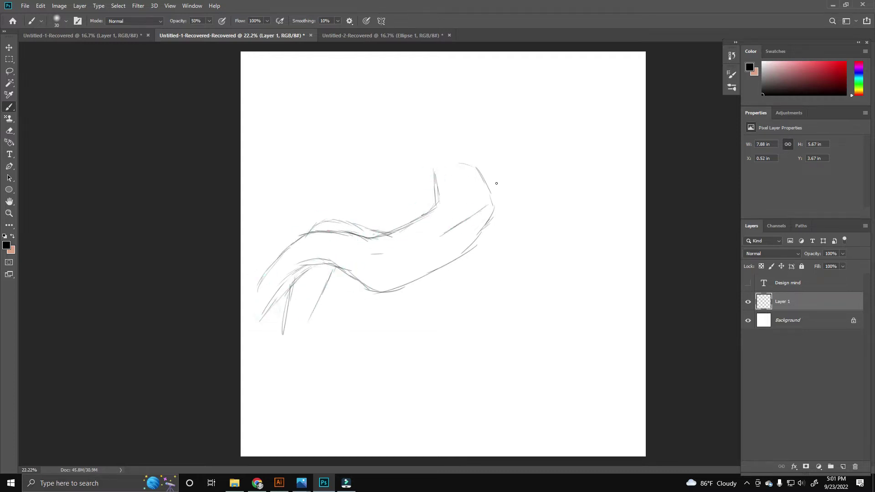
Rework the upper body curve, strengthen the arm line and redraw the top of the head.
mouse_move(445, 250)
mouse_down()
mouse_move(521, 220)
mouse_move(491, 183)
mouse_move(519, 224)
mouse_up()
drag(399, 283, 381, 306)
drag(482, 244, 495, 360)
drag(433, 258, 492, 208)
drag(444, 250, 484, 238)
mouse_move(412, 210)
mouse_down()
mouse_move(464, 162)
mouse_move(504, 192)
mouse_up()
drag(461, 159, 440, 147)
drag(479, 182, 454, 145)
Outline the rounded head and refine the face and chin contour.
drag(480, 172, 496, 199)
mouse_move(462, 146)
mouse_down()
mouse_move(505, 135)
mouse_move(524, 185)
mouse_up()
drag(502, 135, 528, 172)
mouse_move(456, 147)
mouse_down()
mouse_move(515, 139)
mouse_move(516, 158)
mouse_up()
mouse_move(529, 169)
mouse_down()
mouse_move(500, 188)
mouse_move(472, 188)
mouse_move(436, 174)
mouse_move(420, 156)
mouse_up()
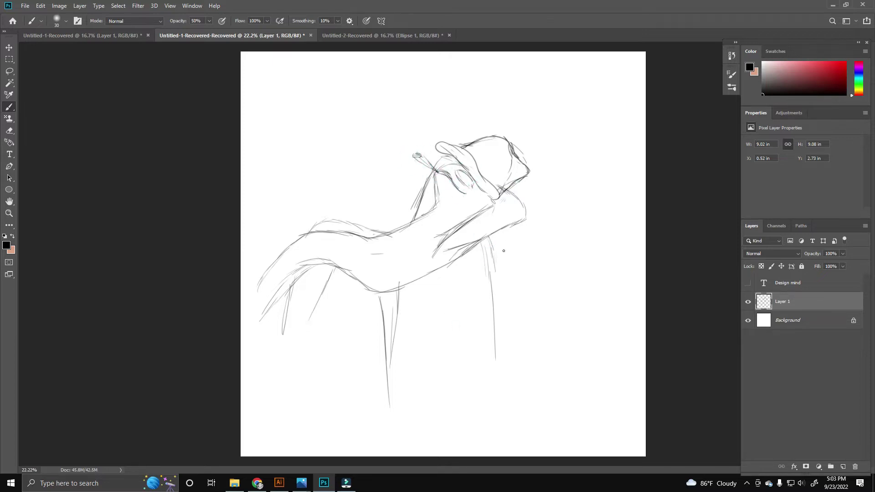
Extend the arm, draw the left chair leg and chair back, undoing the last strokes.
drag(389, 268, 497, 239)
drag(342, 270, 340, 348)
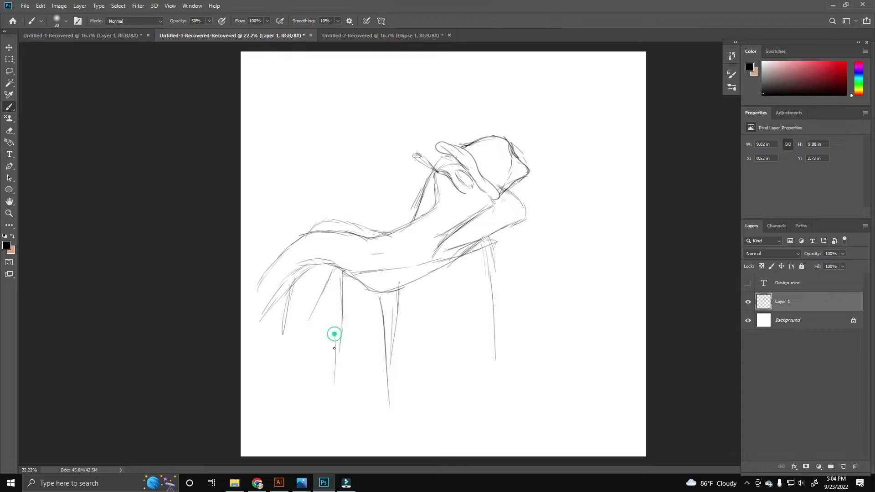
drag(343, 274, 337, 360)
mouse_move(565, 168)
mouse_down()
mouse_move(508, 263)
mouse_move(364, 314)
mouse_up()
drag(503, 264, 533, 306)
key(ctrl+z)
key(ctrl+z)
Sketch the chair legs and a low crossbar, then erase and redraw the chair back outline.
drag(381, 316, 386, 383)
drag(506, 268, 514, 351)
drag(506, 266, 547, 342)
drag(491, 271, 491, 314)
drag(387, 338, 465, 319)
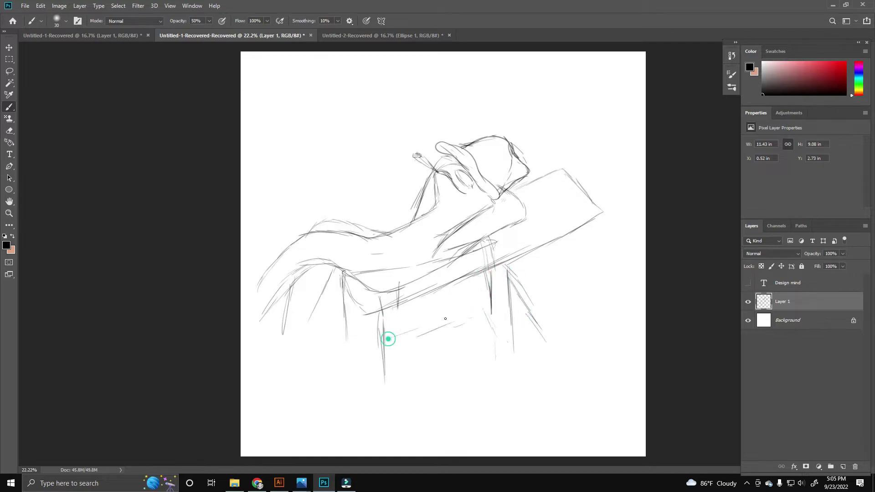
mouse_move(533, 251)
mouse_down()
mouse_move(592, 217)
mouse_move(565, 171)
mouse_move(483, 246)
mouse_move(561, 201)
mouse_up()
mouse_move(519, 153)
mouse_down()
mouse_move(565, 196)
mouse_move(520, 239)
mouse_move(583, 189)
mouse_up()
Zoom out and Free Transform (Ctrl+T) the sketch to shrink it lower on the canvas.
key(z)
key(ctrl+minus)
key(ctrl+t)
drag(532, 332, 512, 342)
Commit the resize and brush an umbrella canopy with fanning ribs above the figure.
key(Return)
key(b)
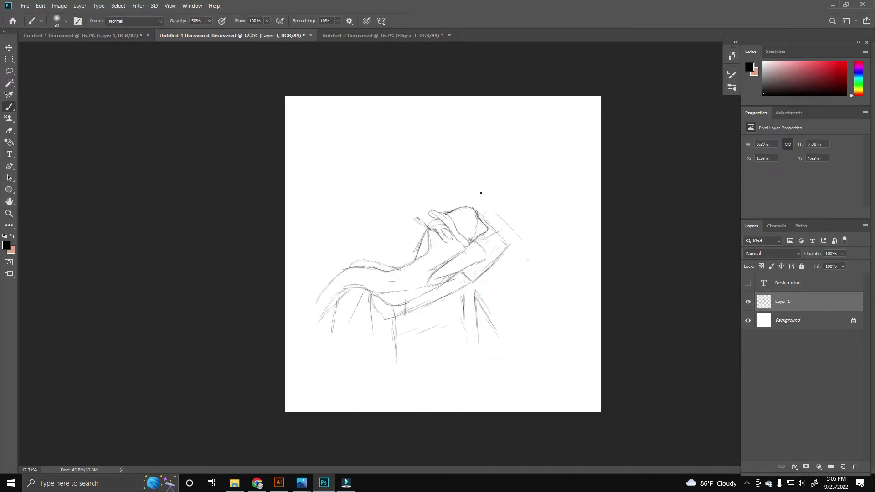
mouse_move(390, 165)
mouse_down()
mouse_move(456, 179)
mouse_move(358, 171)
mouse_move(460, 107)
mouse_up()
drag(483, 100, 534, 130)
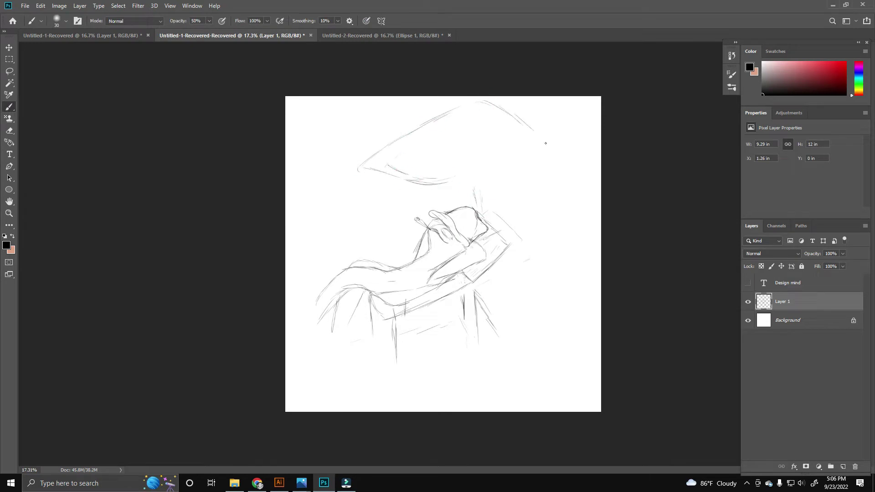
drag(519, 173, 453, 174)
drag(367, 156, 453, 175)
drag(461, 111, 405, 175)
mouse_move(464, 111)
mouse_down()
mouse_move(455, 180)
mouse_move(515, 174)
mouse_up()
drag(483, 104, 553, 168)
Sketch the chair legs, seat front shading, seat edge and chair back curve.
drag(364, 297, 364, 320)
drag(389, 325, 387, 353)
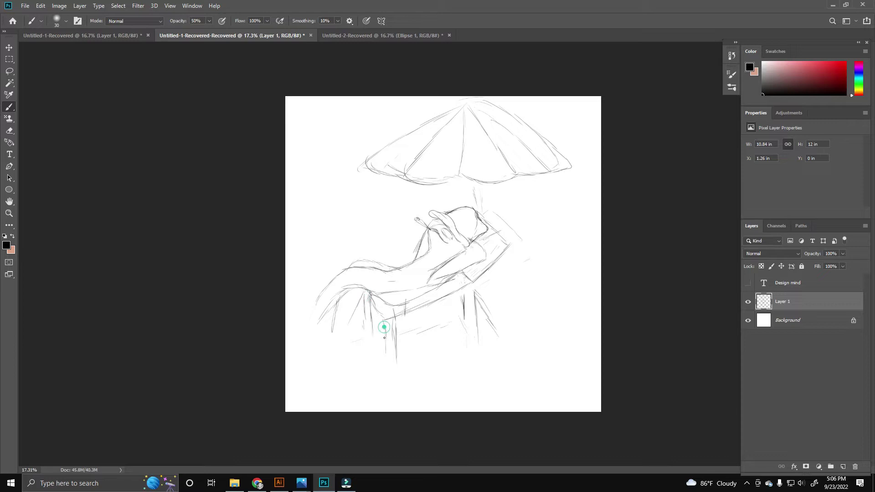
mouse_move(372, 296)
mouse_down()
mouse_move(382, 319)
mouse_move(428, 298)
mouse_up()
mouse_move(463, 273)
mouse_down()
mouse_move(424, 297)
mouse_move(337, 292)
mouse_move(310, 310)
mouse_up()
drag(360, 292, 348, 337)
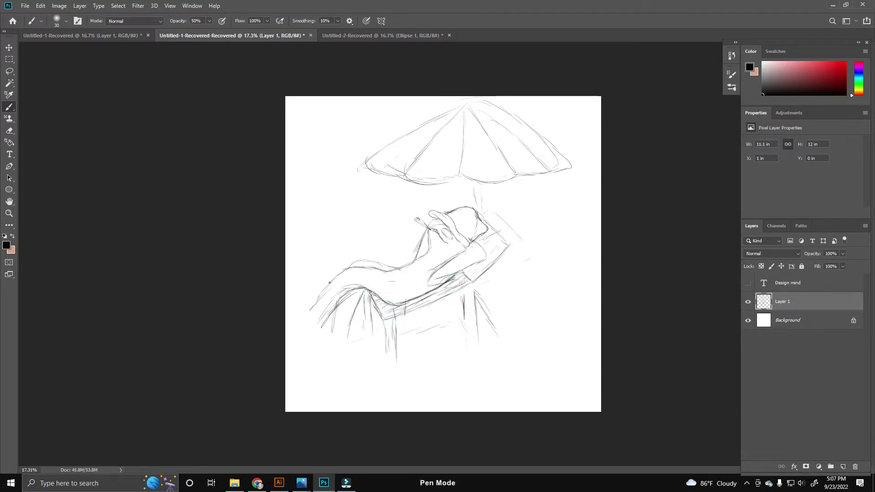
mouse_move(327, 284)
mouse_down()
mouse_move(340, 304)
mouse_move(304, 317)
mouse_up()
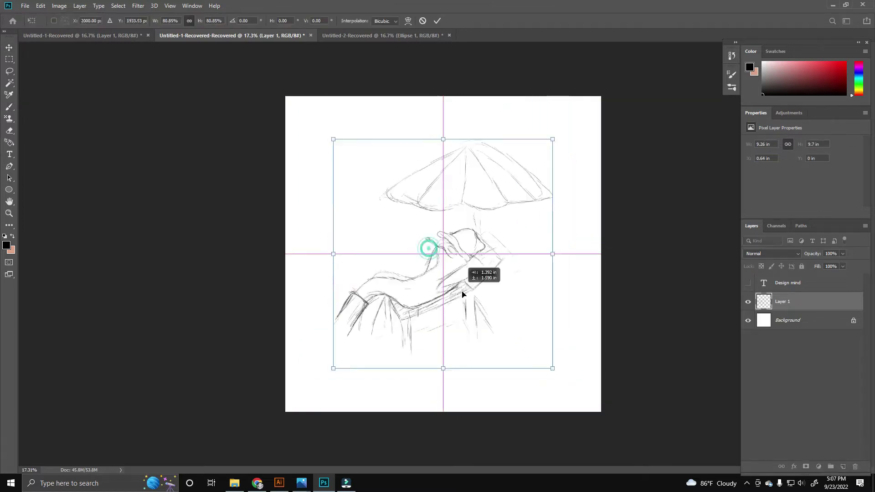
Zoom in and draw boots with a cuff band and sole, undoing a misplaced heel.
scroll(305, 310, up, 3)
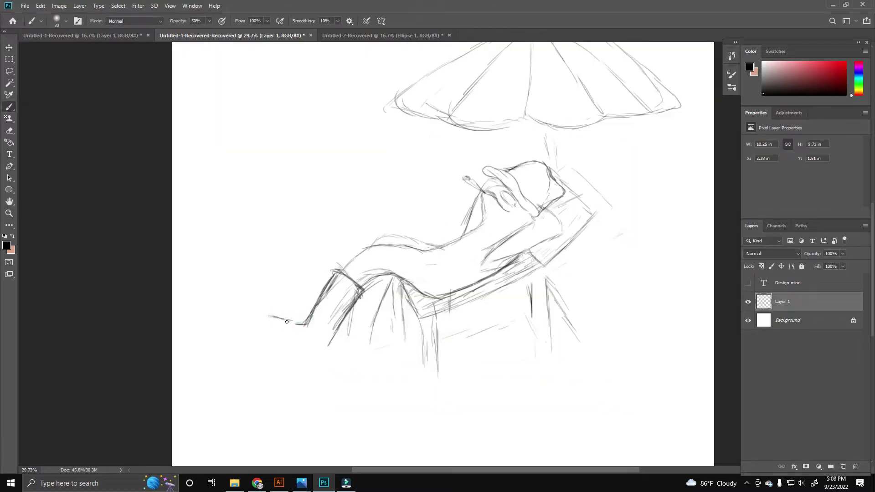
mouse_move(265, 314)
mouse_down()
mouse_move(275, 342)
mouse_move(317, 371)
mouse_move(317, 359)
mouse_move(294, 355)
mouse_up()
drag(294, 355, 266, 317)
mouse_move(340, 273)
mouse_down()
mouse_move(364, 293)
mouse_move(373, 360)
mouse_up()
mouse_move(346, 314)
mouse_down()
mouse_move(344, 353)
mouse_move(294, 373)
mouse_move(296, 394)
mouse_move(351, 383)
mouse_up()
mouse_move(297, 396)
mouse_down()
mouse_move(353, 383)
mouse_move(371, 360)
mouse_move(349, 391)
mouse_move(292, 383)
mouse_up()
key(ctrl+z)
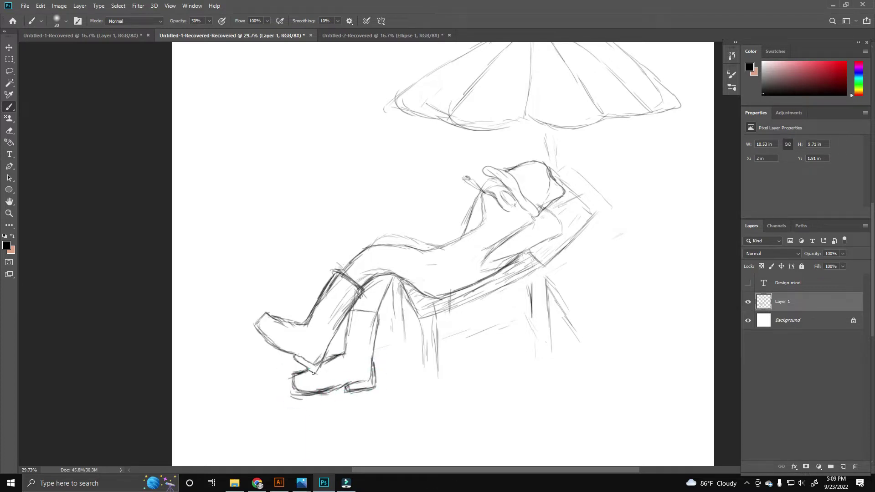
Add detail lines to the boot and erase the lower boot's toe strokes.
scroll(382, 328, down, 1)
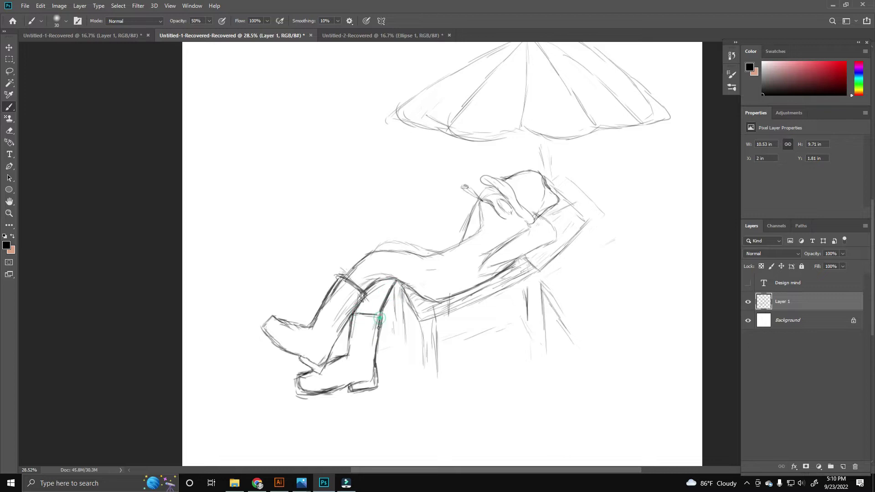
mouse_move(364, 321)
mouse_down()
mouse_move(353, 358)
mouse_move(360, 380)
mouse_move(376, 381)
mouse_move(353, 385)
mouse_move(375, 385)
mouse_move(348, 391)
mouse_move(340, 360)
mouse_up()
scroll(332, 387, up, 1)
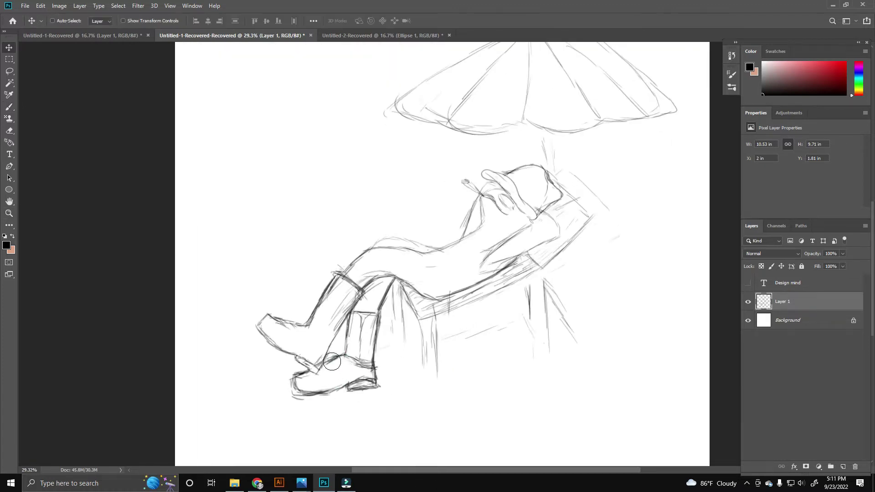
mouse_move(335, 389)
mouse_down()
mouse_move(292, 388)
mouse_move(330, 363)
mouse_up()
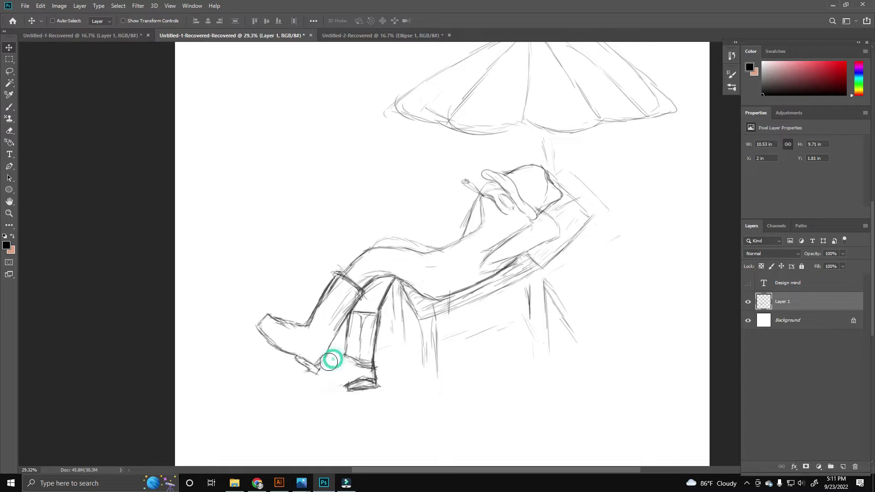
key(b)
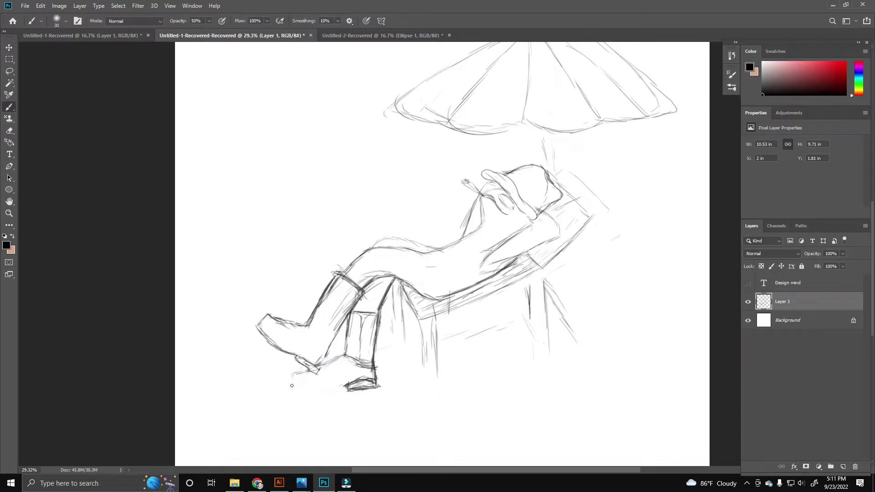
Redraw the boot toe outline, then lasso and cut away the lower boot.
drag(294, 399, 349, 386)
drag(293, 374, 296, 401)
key(l)
drag(384, 313, 367, 305)
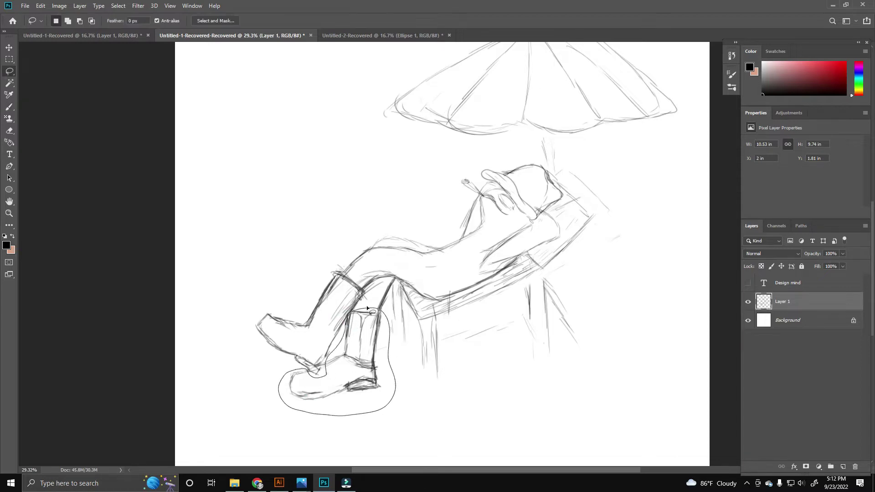
key(ctrl+x)
Lasso the upper boot and Alt-drag a copy down toward the lower leg.
key(v)
key(l)
drag(338, 363, 322, 379)
key(v)
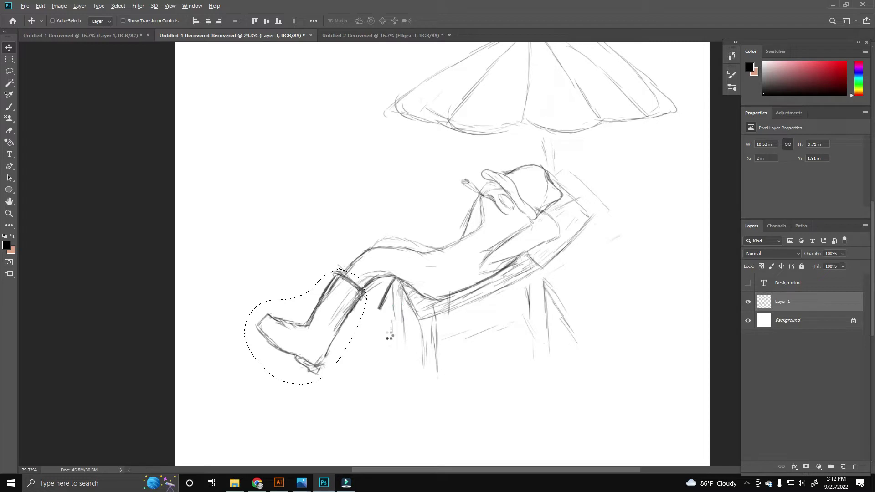
mouse_move(347, 319)
mouse_down()
mouse_move(378, 346)
mouse_move(367, 340)
mouse_up()
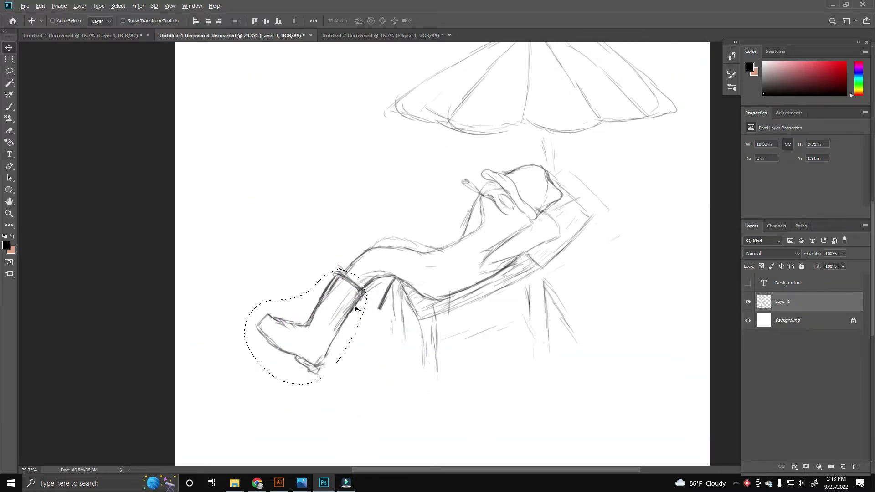
Put the boot copy on its own layer, rotate and shrink it into place, and commit.
key(ctrl+j)
key(ctrl+t)
drag(340, 409, 320, 399)
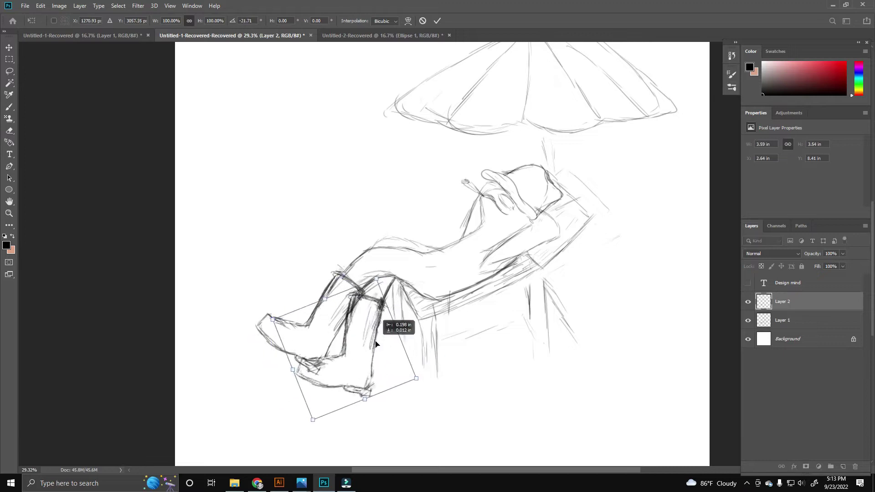
drag(320, 399, 369, 342)
click(437, 20)
Adjust the view and touch up the knee and upper thigh lines with the Brush.
scroll(321, 371, up, 5)
drag(321, 372, 341, 309)
scroll(349, 332, down, 3)
scroll(349, 332, down, 3)
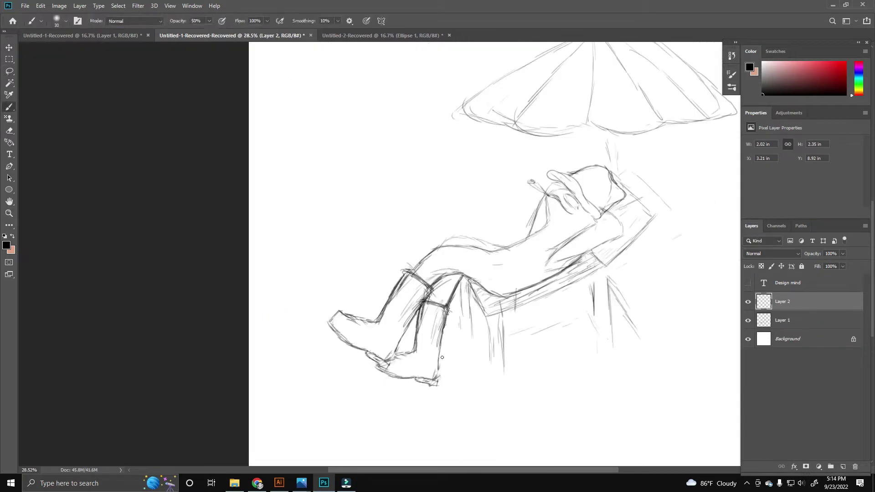
key(b)
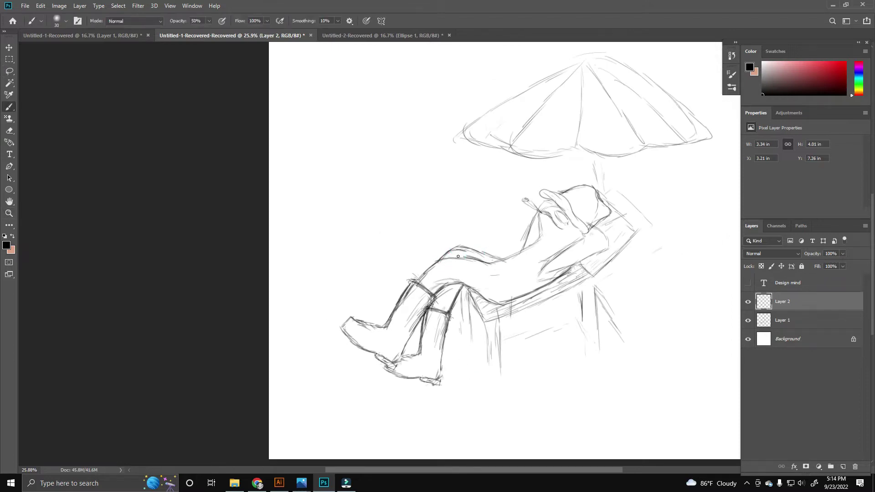
drag(451, 290, 463, 293)
drag(477, 254, 498, 263)
On Layer 1, refine the belly line, start the umbrella pole and darken the head and arm.
key(alt+bracketleft)
drag(493, 262, 495, 269)
mouse_move(588, 160)
mouse_down()
mouse_move(599, 195)
mouse_move(587, 229)
mouse_up()
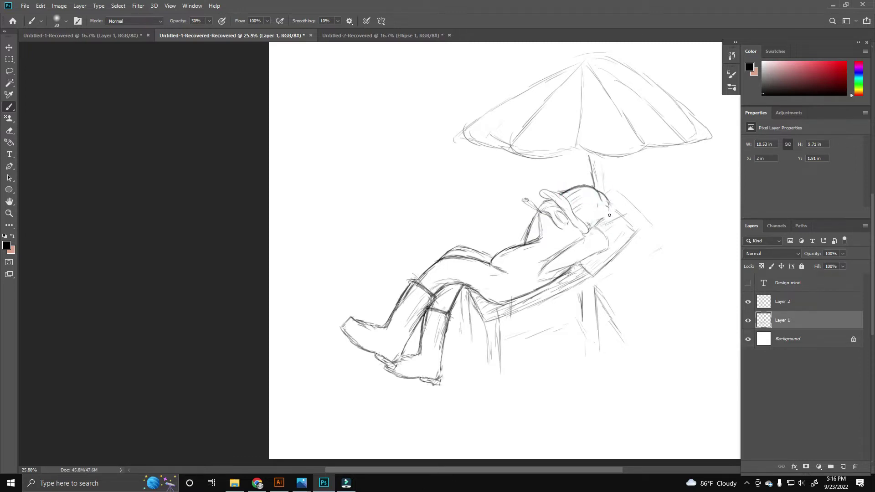
mouse_move(606, 201)
mouse_down()
mouse_move(606, 253)
mouse_move(542, 268)
mouse_up()
mouse_move(588, 221)
mouse_down()
mouse_move(575, 228)
mouse_move(536, 195)
mouse_up()
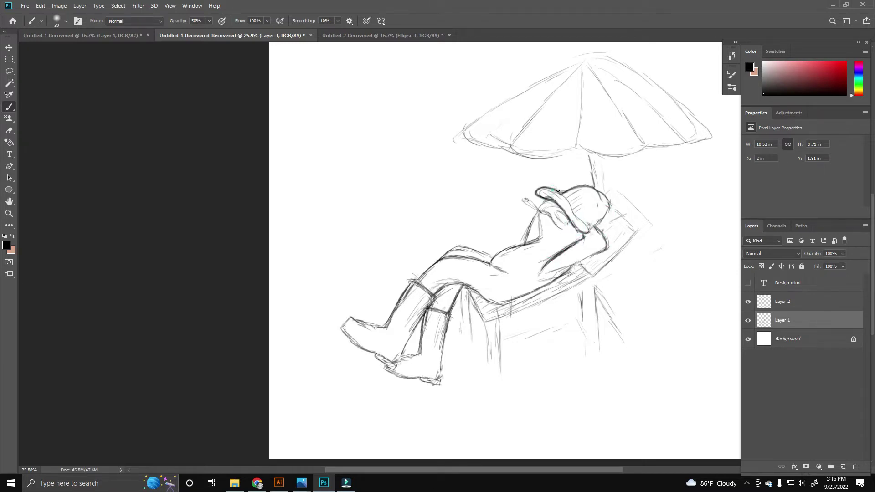
mouse_move(596, 198)
mouse_down()
mouse_move(608, 212)
mouse_move(602, 224)
mouse_up()
Darken the chair back's right edge and top corner, the umbrella pole and chair legs.
drag(615, 188, 606, 269)
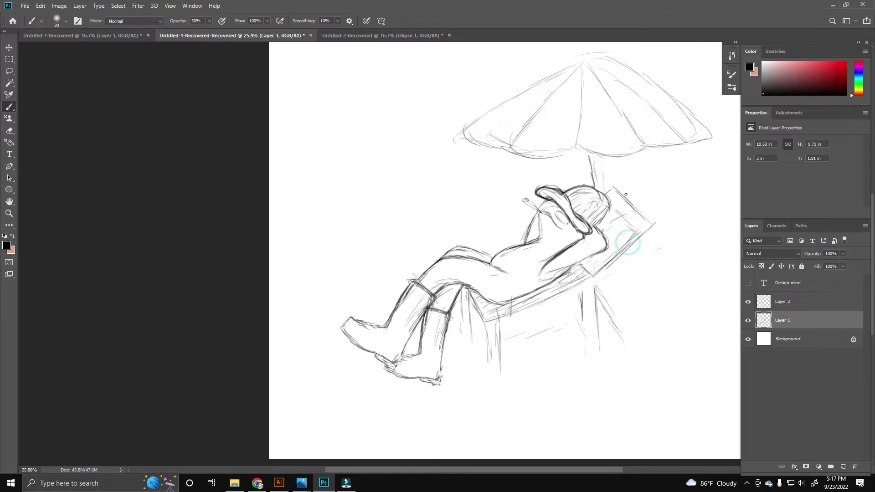
mouse_move(617, 188)
mouse_down()
mouse_move(638, 230)
mouse_move(661, 209)
mouse_move(638, 230)
mouse_move(635, 214)
mouse_up()
drag(602, 157, 604, 188)
mouse_move(593, 273)
mouse_down()
mouse_move(591, 317)
mouse_move(609, 351)
mouse_up()
mouse_move(576, 285)
mouse_down()
mouse_move(572, 319)
mouse_move(595, 319)
mouse_up()
drag(490, 321, 488, 376)
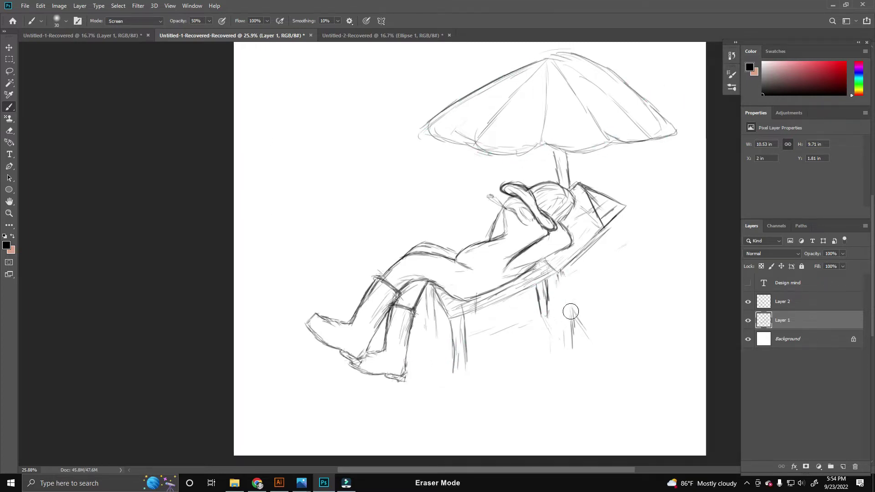
Erase the old chair legs and redraw an X-shaped frame with seat rail and curved seat end.
drag(570, 312, 573, 349)
drag(544, 280, 547, 319)
drag(456, 319, 458, 374)
drag(431, 290, 433, 335)
mouse_move(431, 280)
mouse_down()
mouse_move(447, 319)
mouse_move(567, 328)
mouse_up()
mouse_move(560, 274)
mouse_down()
mouse_move(486, 362)
mouse_move(498, 351)
mouse_up()
drag(455, 325, 496, 338)
mouse_move(547, 297)
mouse_down()
mouse_move(570, 327)
mouse_move(494, 304)
mouse_move(456, 317)
mouse_move(523, 292)
mouse_up()
Add more seat strokes, erase stray lines and redraw the reclined chair back beside the figure.
drag(474, 324, 577, 329)
drag(561, 290, 580, 330)
drag(545, 299, 504, 305)
drag(538, 273, 501, 273)
mouse_move(599, 251)
mouse_down()
mouse_move(535, 252)
mouse_move(506, 289)
mouse_up()
mouse_move(529, 262)
mouse_down()
mouse_move(551, 235)
mouse_move(522, 294)
mouse_up()
drag(529, 240, 507, 282)
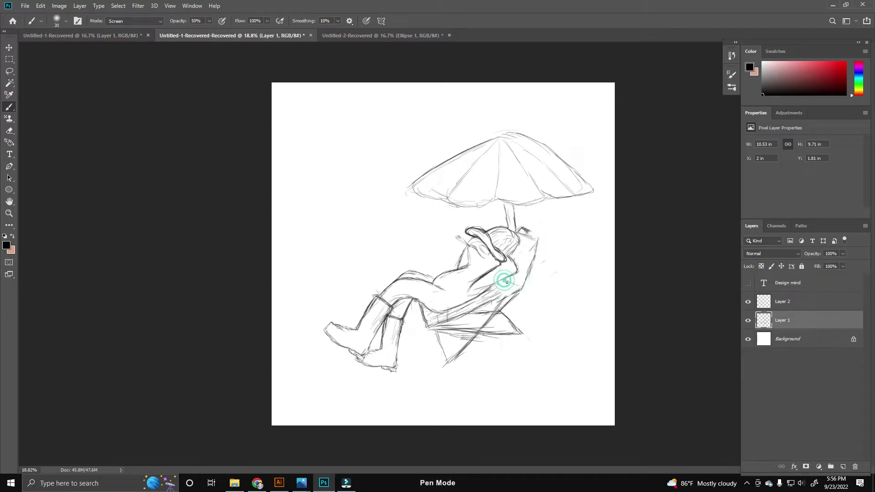
Add strokes along the chair seat and left side, sketch new palm fronds, and darken the trunk's right edge.
scroll(507, 283, up, 1)
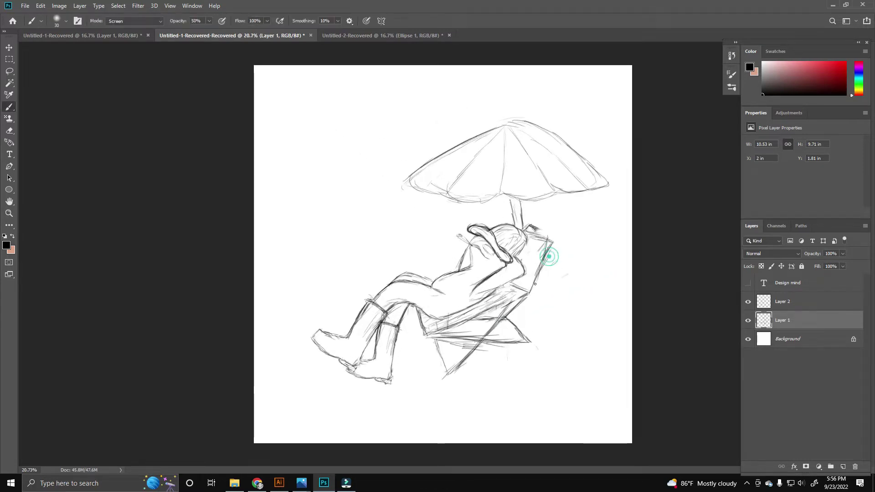
alt+scroll(556, 289, down, 2)
mouse_move(519, 324)
mouse_down()
mouse_move(441, 328)
mouse_move(445, 351)
mouse_up()
mouse_move(312, 290)
mouse_down()
mouse_move(325, 354)
mouse_move(307, 269)
mouse_move(336, 188)
mouse_up()
mouse_move(362, 162)
mouse_down()
mouse_move(320, 241)
mouse_move(360, 174)
mouse_move(347, 173)
mouse_move(387, 208)
mouse_move(373, 196)
mouse_up()
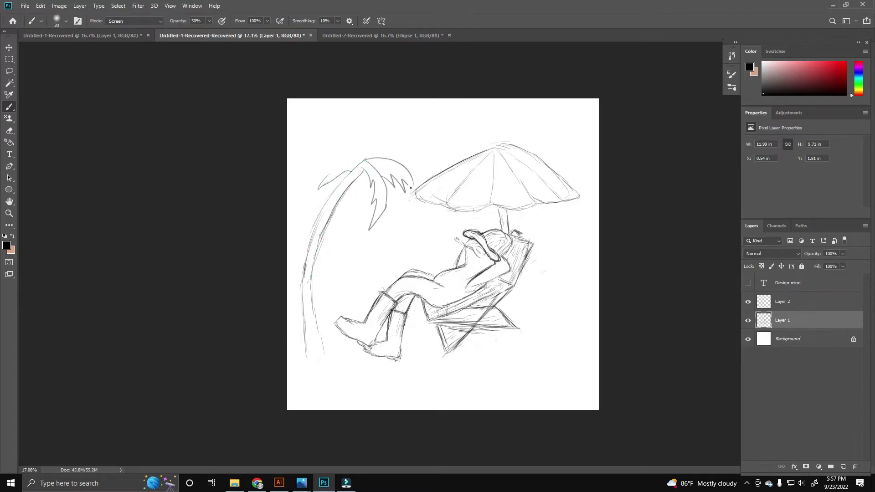
drag(364, 160, 353, 145)
mouse_move(307, 108)
mouse_down()
mouse_move(367, 152)
mouse_move(446, 108)
mouse_up()
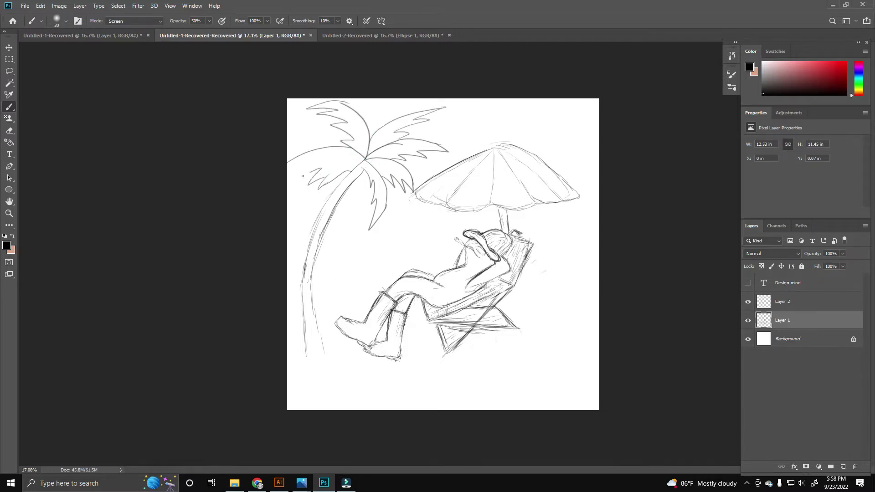
mouse_move(363, 172)
mouse_down()
mouse_move(327, 357)
mouse_move(322, 237)
mouse_up()
Shrink the palm tree to about three quarters and move it up and slightly left.
key(l)
drag(336, 336, 339, 340)
key(ctrl+t)
drag(475, 98, 428, 124)
mouse_move(358, 204)
mouse_down()
mouse_move(353, 192)
mouse_move(310, 270)
mouse_up()
key(Return)
key(b)
Sketch a second jagged frond cluster beside the trunk and tidy the lines under the umbrella.
mouse_move(344, 204)
mouse_down()
mouse_move(352, 196)
mouse_move(340, 216)
mouse_up()
mouse_move(358, 176)
mouse_down()
mouse_move(365, 193)
mouse_move(348, 197)
mouse_move(406, 193)
mouse_up()
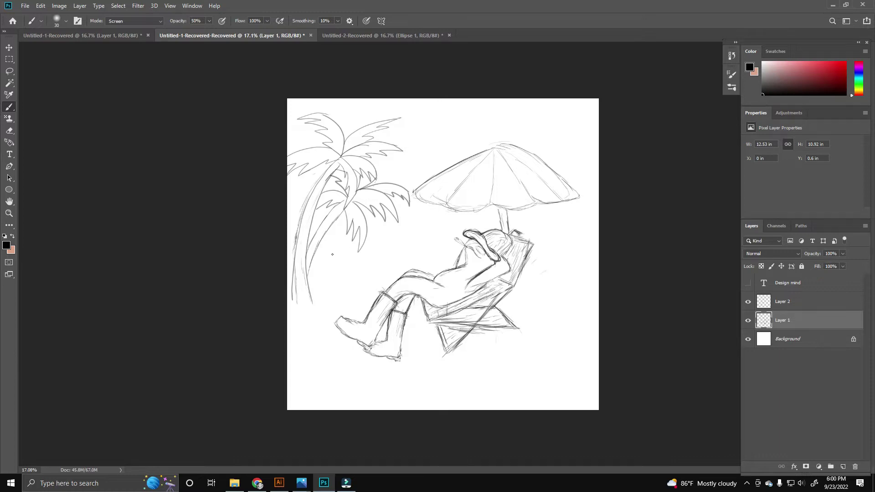
drag(287, 226, 342, 216)
drag(451, 222, 488, 225)
drag(414, 213, 395, 204)
drag(423, 174, 449, 161)
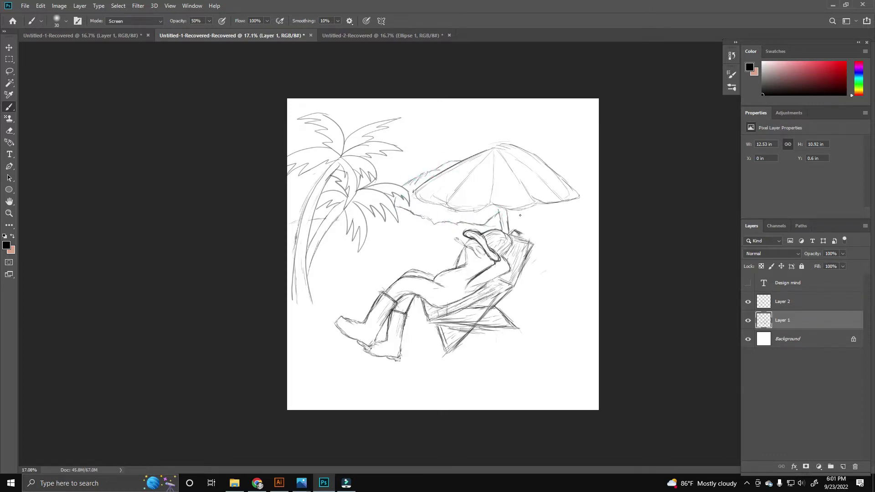
click(495, 220)
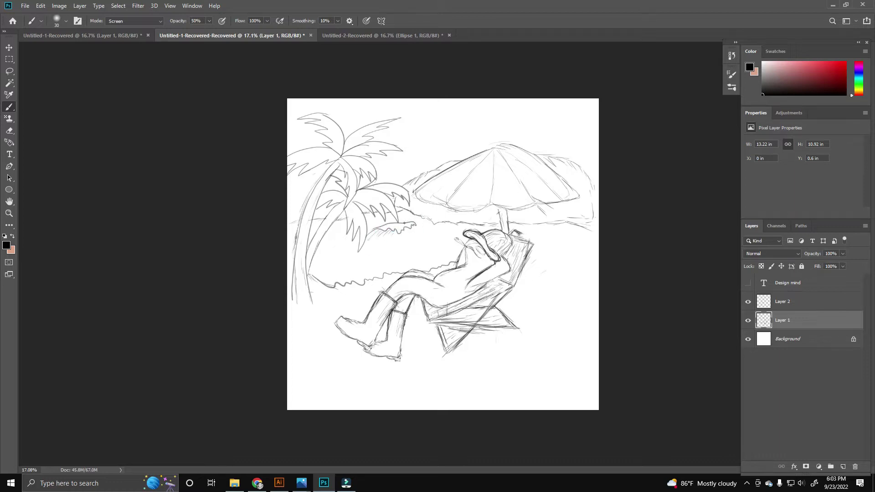
Work on the canvas to add rippling water, distant hills and a grass tuft.
click(370, 240)
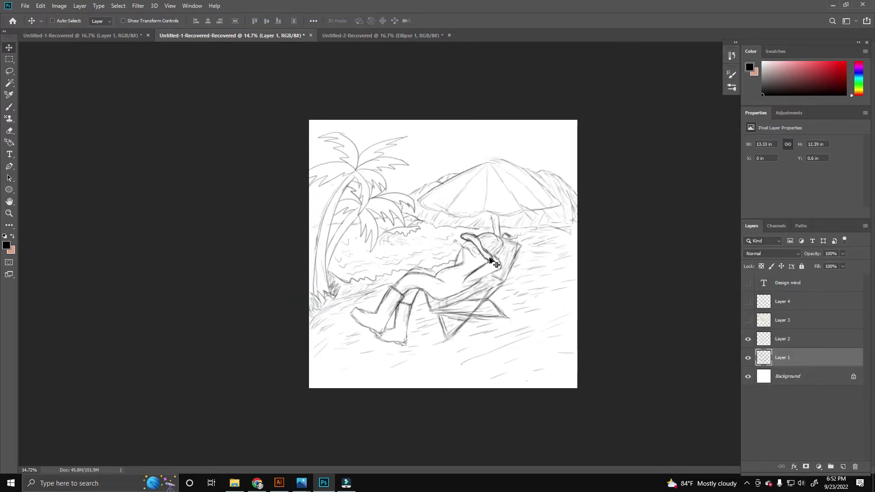
Paste the beach sketch into Illustrator, enlarge it to fill the artboard, and fade it to 50% opacity.
key(ctrl+c)
key(alt+Tab)
key(ctrl+v)
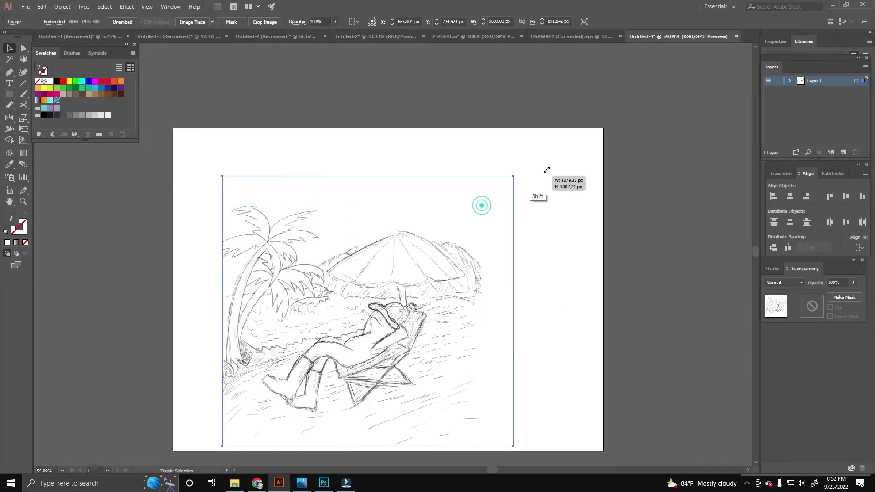
drag(396, 172, 395, 134)
key(5)
click(313, 101)
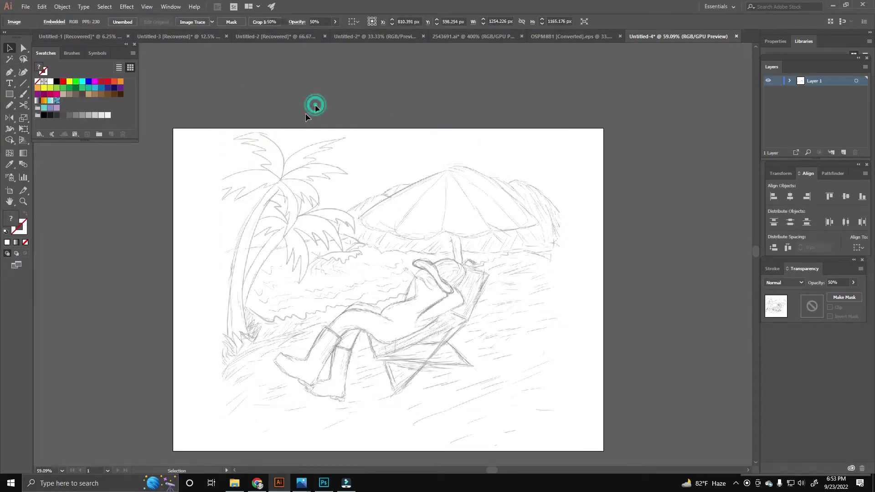
Create a new Calligraphic brush, add Layer 2 for inking, and lock the sketch layer.
click(238, 21)
click(216, 93)
click(488, 317)
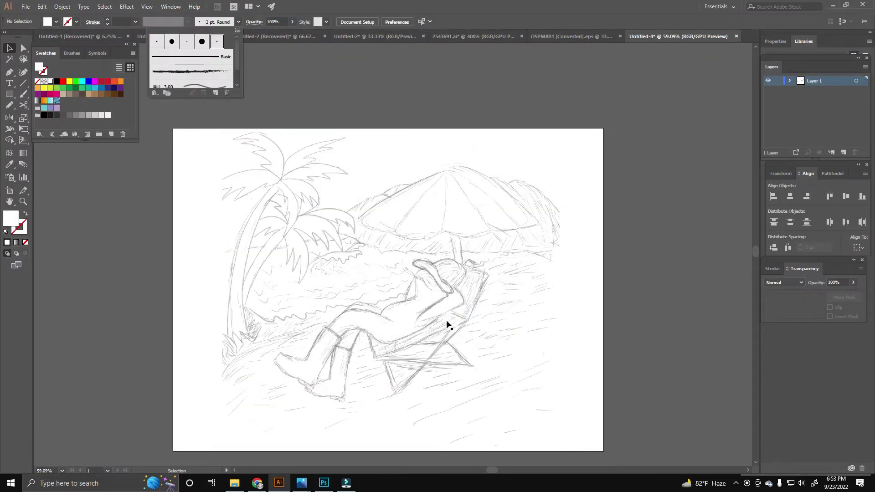
click(844, 152)
click(778, 91)
Zoom in on the lounging figure and set the brush stroke colour to #232323.
key(z)
scroll(593, 195, up, 1)
click(472, 422)
key(b)
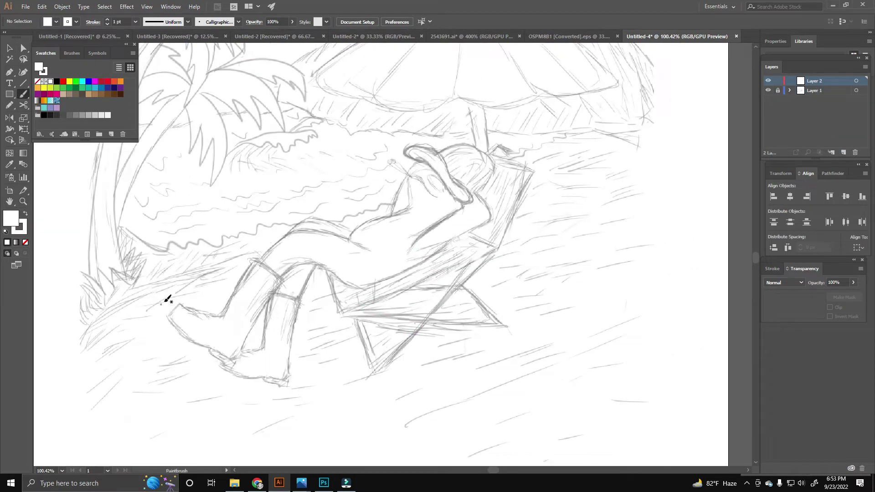
double_click(19, 226)
click(322, 278)
click(533, 184)
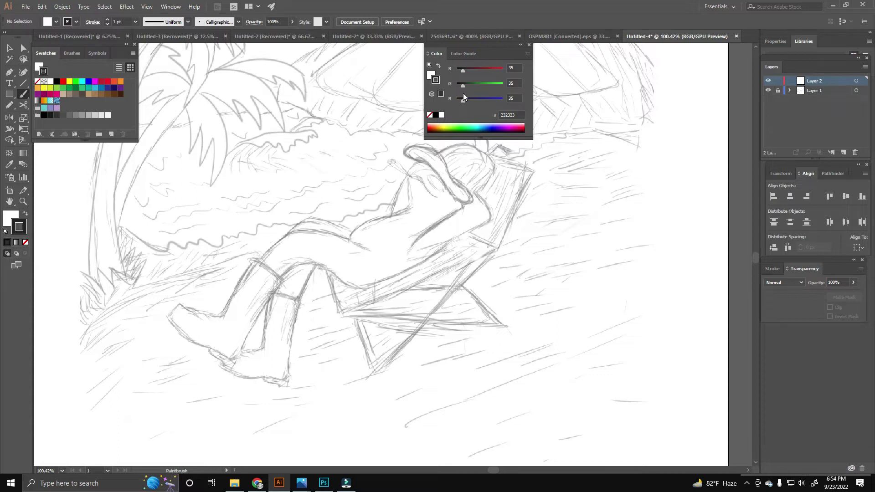
Ink the lizard's jaw line, neck outline and face lines around the cigarette.
click(529, 45)
scroll(456, 228, up, 1)
alt+scroll(493, 260, up, 5)
mouse_move(450, 245)
mouse_down()
mouse_move(446, 258)
mouse_move(462, 144)
mouse_move(419, 212)
mouse_up()
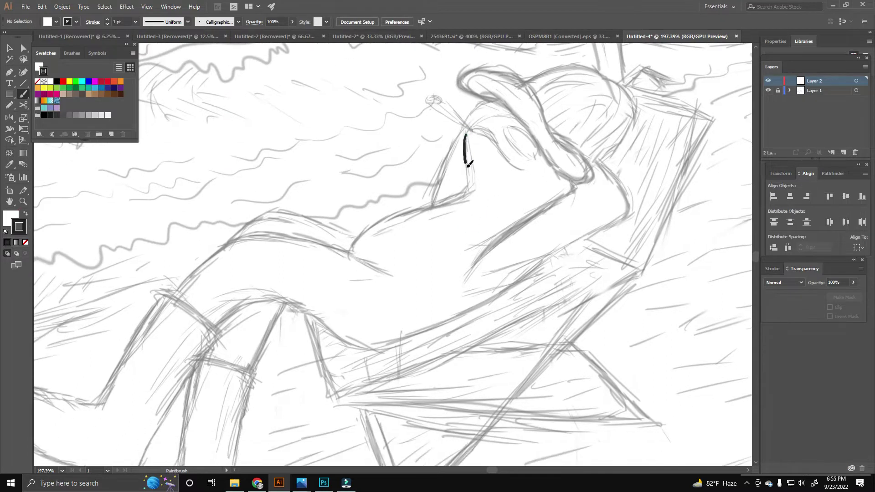
scroll(488, 226, up, 2)
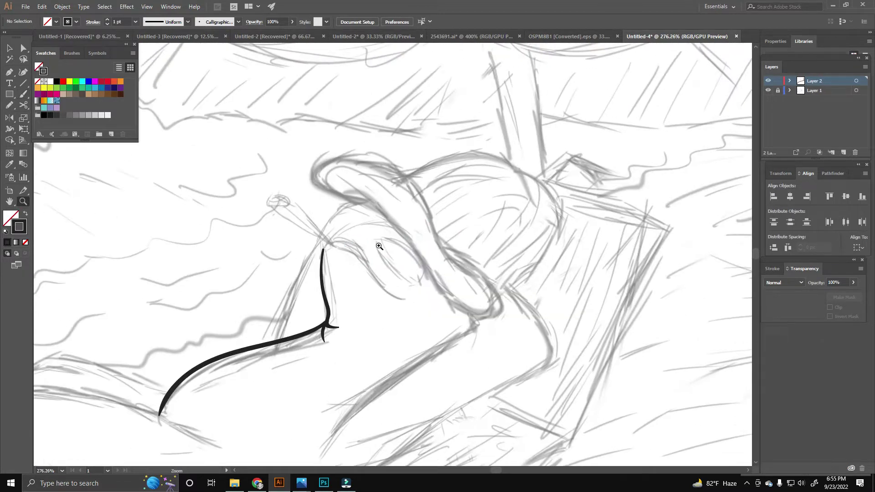
drag(344, 236, 301, 202)
drag(345, 234, 237, 139)
mouse_move(276, 195)
mouse_down()
mouse_move(313, 225)
mouse_move(301, 235)
mouse_up()
drag(351, 251, 340, 273)
mouse_move(255, 223)
mouse_down()
mouse_move(321, 278)
mouse_move(290, 289)
mouse_up()
Ink the brow curve and the looping hat outline.
drag(196, 245, 259, 225)
mouse_move(228, 210)
mouse_down()
mouse_move(208, 205)
mouse_move(313, 319)
mouse_up()
drag(282, 290, 277, 275)
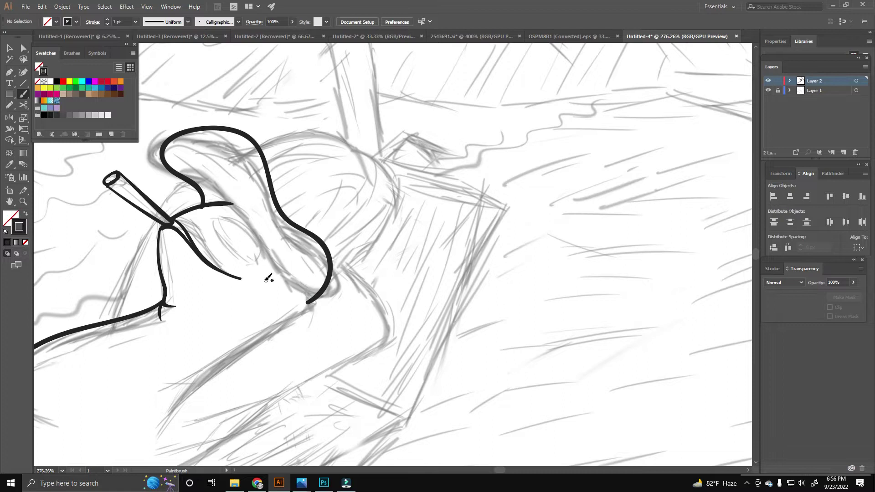
mouse_move(228, 158)
mouse_down()
mouse_move(298, 191)
mouse_move(308, 292)
mouse_up()
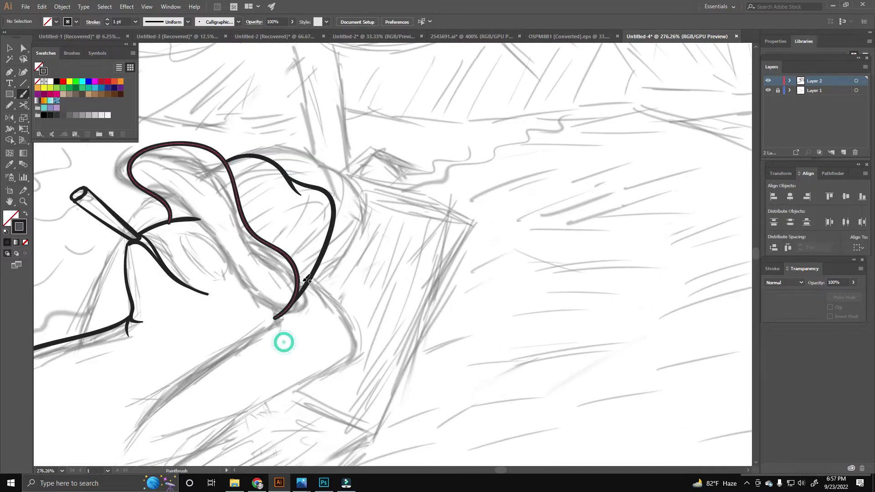
drag(283, 342, 323, 281)
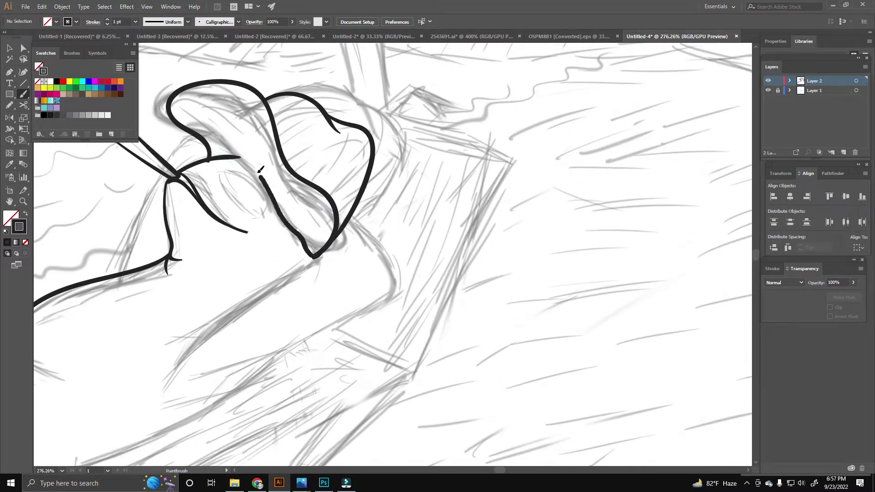
Zoom in closely and ink the lizard's eye as a closed oval.
key(z)
scroll(261, 170, down, 3)
scroll(348, 268, down, 2)
click(349, 267)
key(b)
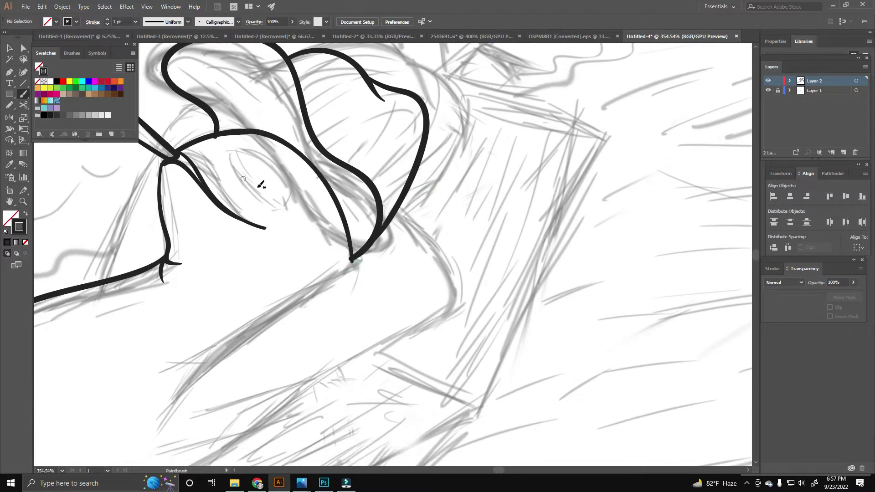
drag(342, 187, 284, 115)
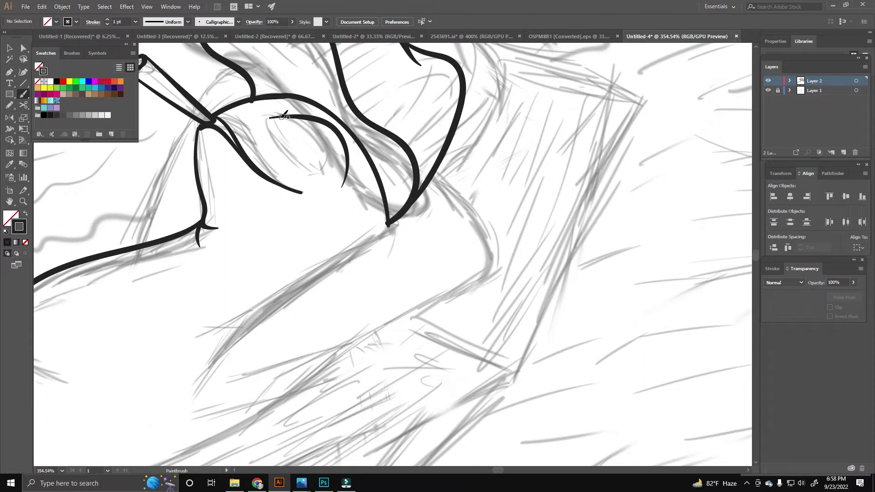
drag(337, 177, 274, 135)
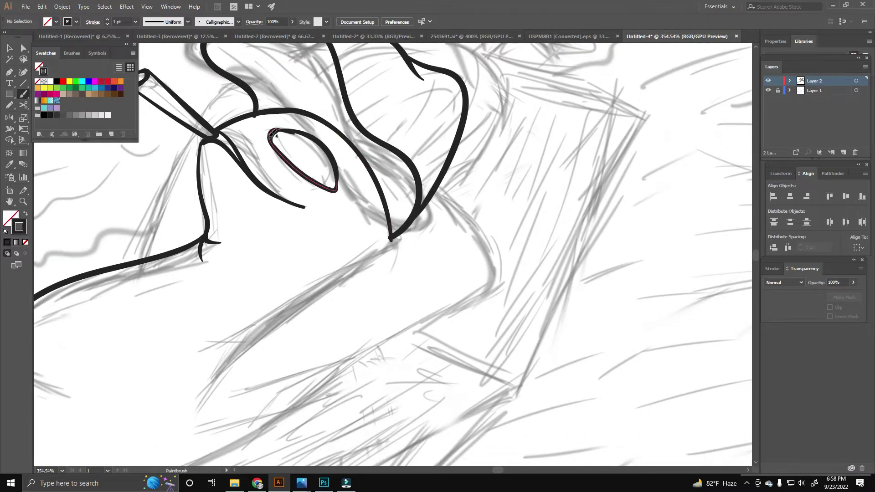
Ink the shoulder line, a curve below the neck, and short strokes on the raised arm.
scroll(273, 135, down, 5)
scroll(322, 244, up, 5)
mouse_move(259, 315)
mouse_down()
mouse_move(246, 331)
mouse_move(499, 166)
mouse_up()
scroll(274, 296, down, 3)
drag(233, 341, 431, 85)
key(v)
click(401, 150)
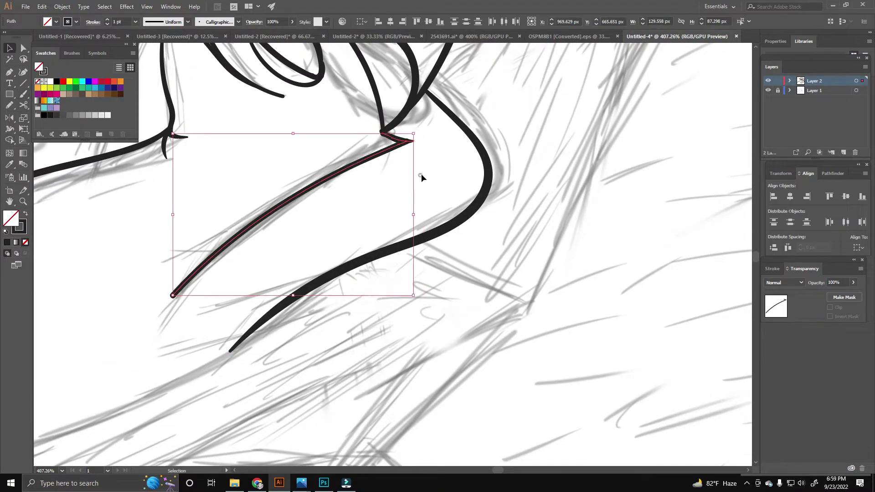
scroll(421, 177, down, 5)
key(b)
drag(384, 236, 349, 270)
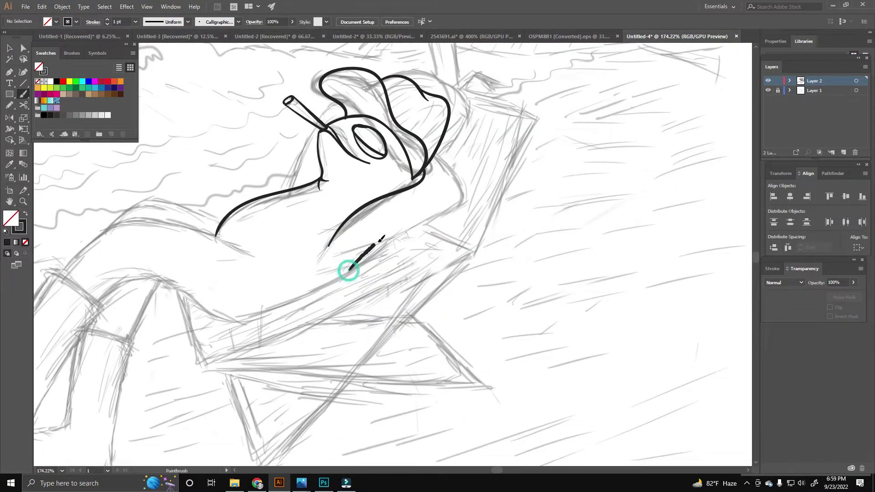
drag(459, 173, 433, 157)
scroll(358, 273, up, 2)
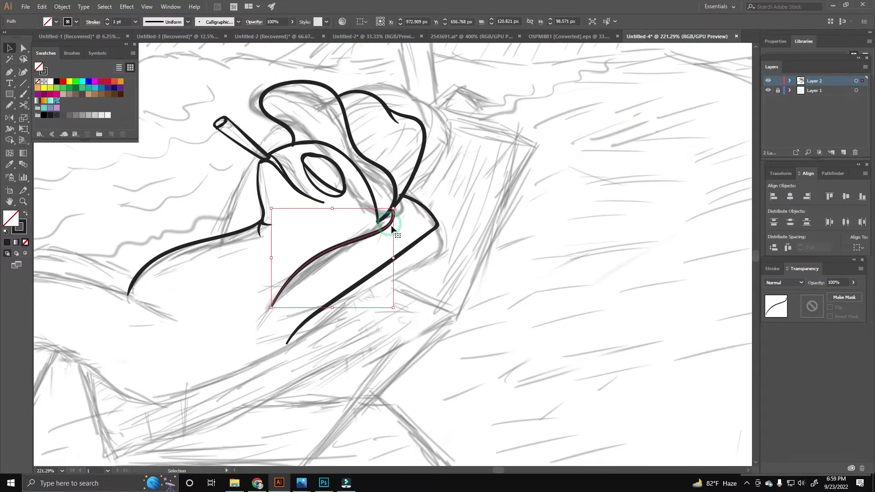
Delete the unwanted brush curve and reframe the view on the upper body.
key(v)
key(Delete)
scroll(338, 259, down, 2)
click(338, 297)
key(b)
key(ctrl+shift+a)
scroll(310, 302, up, 1)
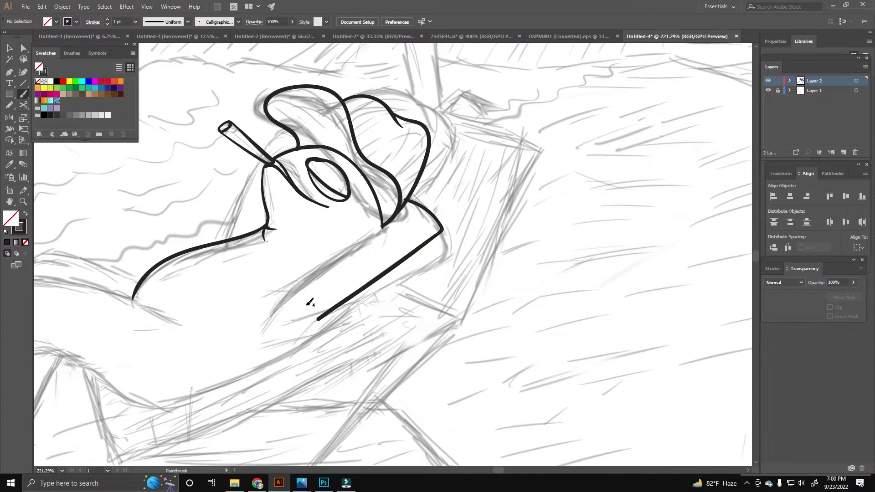
scroll(364, 237, down, 2)
scroll(363, 238, up, 2)
scroll(363, 238, down, 4)
drag(437, 347, 431, 325)
scroll(431, 325, up, 3)
scroll(401, 303, up, 1)
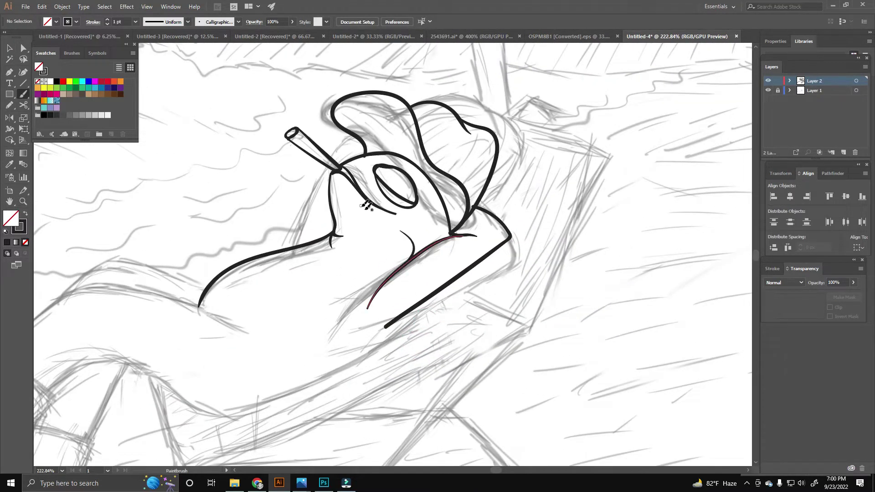
scroll(483, 231, up, 1)
scroll(483, 228, down, 4)
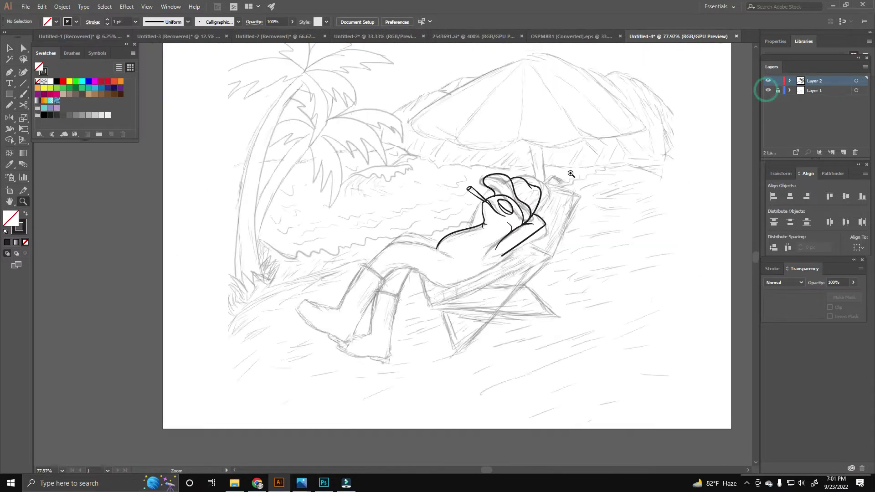
Ink the lizard's body outline running down along the deck chair.
scroll(470, 210, up, 4)
ctrl+click(459, 214)
key(ctrl+shift+a)
scroll(470, 210, down, 3)
scroll(470, 209, down, 3)
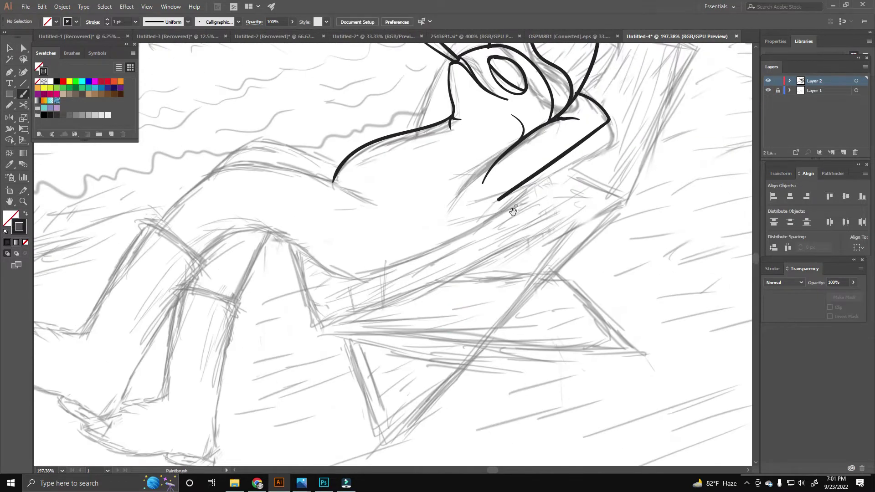
drag(544, 170, 582, 146)
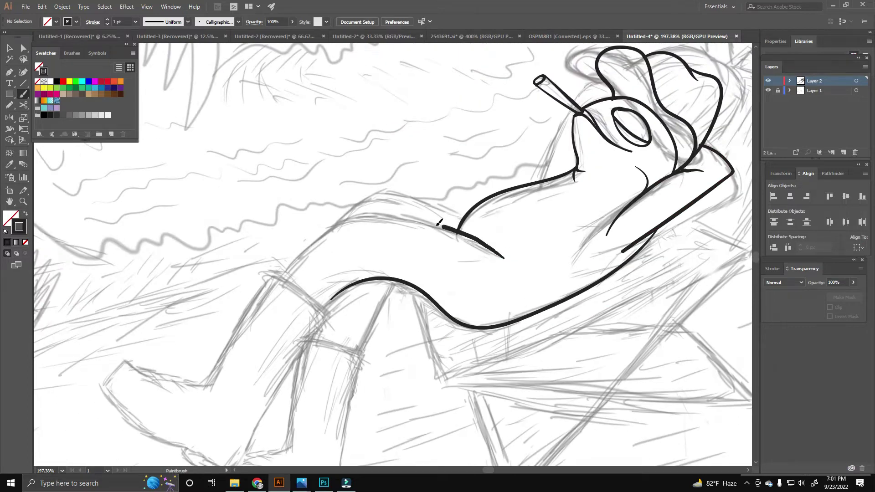
mouse_move(399, 253)
mouse_down()
mouse_move(352, 234)
mouse_move(273, 260)
mouse_up()
Zoom in on the lower back, undo a stray hip arch, and toggle the sketch to check the inking.
key(z)
alt+click(437, 315)
click(404, 316)
key(b)
drag(225, 313, 349, 316)
alt+scroll(396, 356, up, 1)
key(ctrl+z)
key(z)
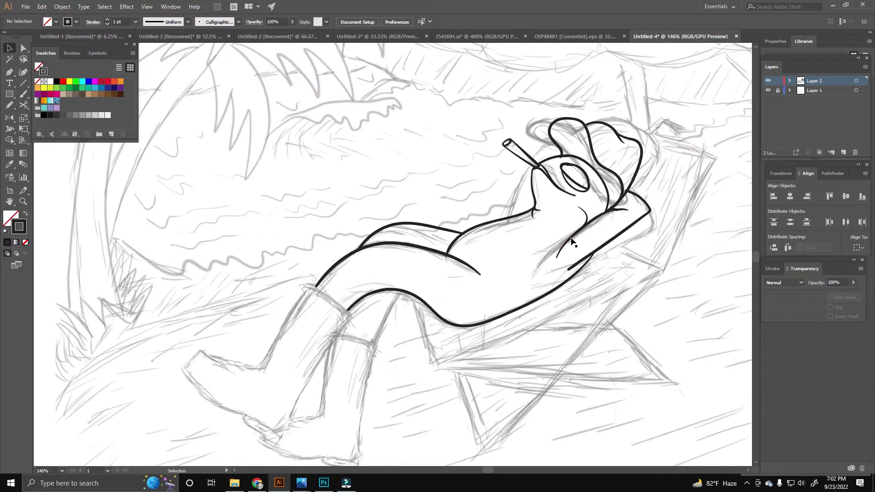
alt+scroll(629, 195, down, 3)
alt+scroll(644, 199, up, 1)
key(b)
mouse_move(405, 329)
mouse_down()
mouse_move(376, 276)
mouse_move(392, 261)
mouse_up()
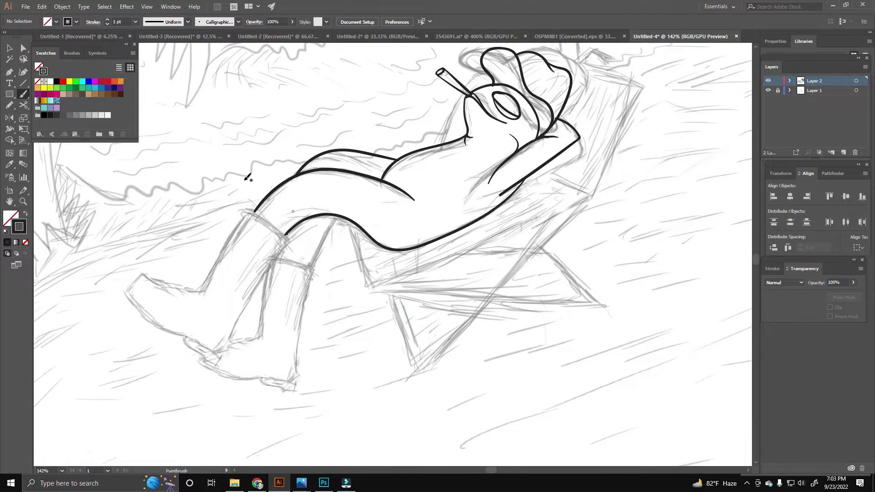
Draw a rectangle over the belly and chair and rotate it to follow the chair's slant.
key(m)
drag(325, 148, 591, 260)
key(v)
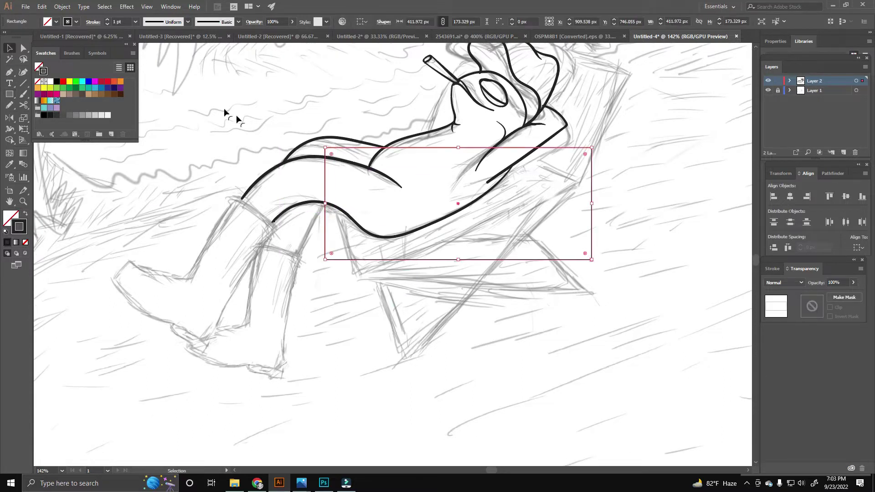
drag(597, 144, 456, 192)
click(23, 129)
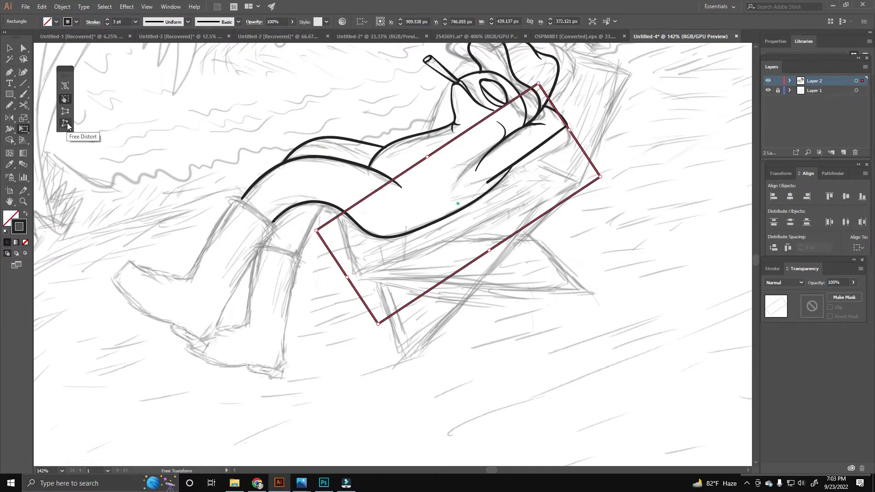
drag(432, 277, 414, 233)
click(9, 118)
drag(595, 148, 597, 168)
Scale the rectangle shorter, then zoom out and delete it.
scroll(597, 164, up, 3)
key(a)
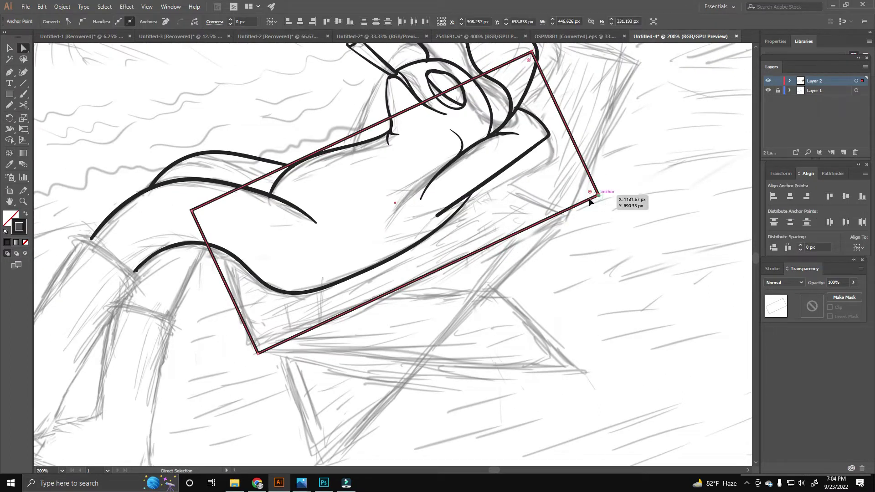
key(ctrl+z)
key(e)
drag(191, 211, 228, 206)
key(ctrl+minus)
key(ctrl+minus)
key(Delete)
Draw a thin closed chair rail with the Pen and duplicate it as a parallel bar.
key(b)
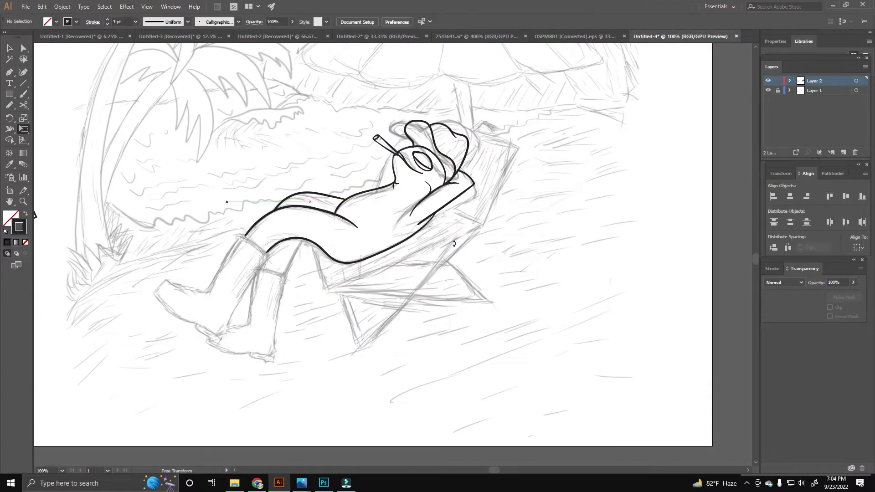
scroll(319, 274, up, 3)
scroll(313, 289, down, 1)
key(p)
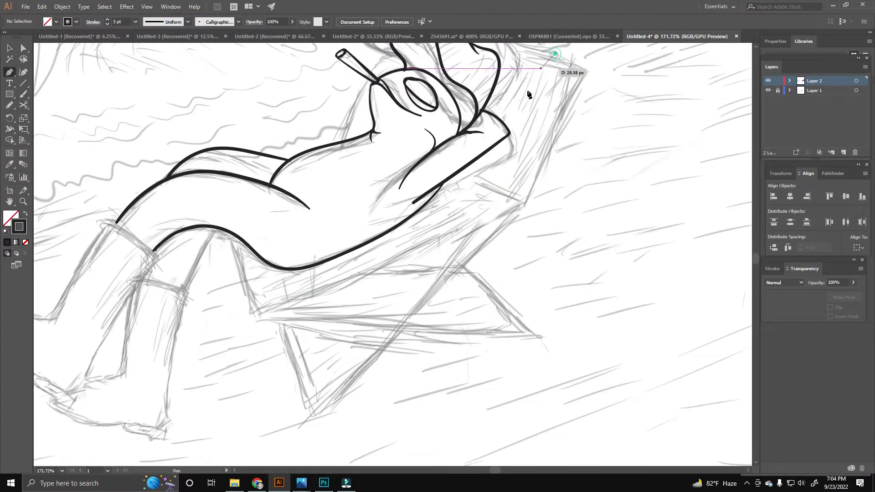
click(555, 54)
click(208, 383)
click(223, 383)
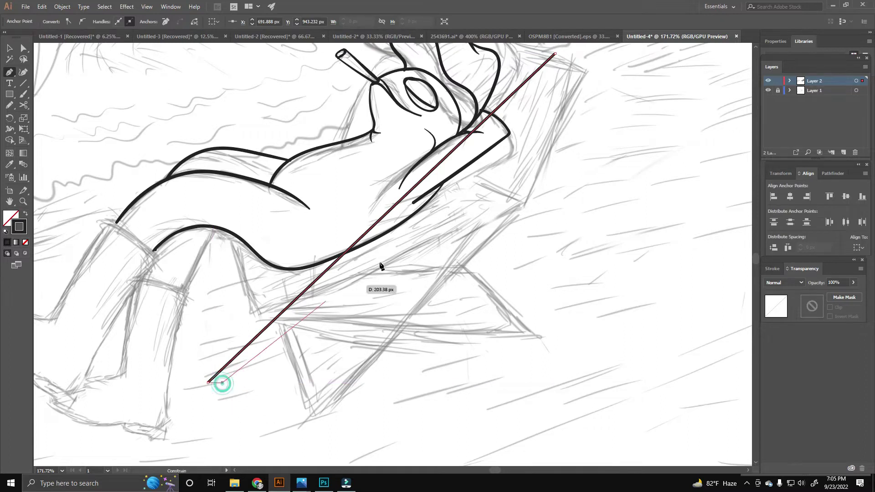
click(540, 113)
click(531, 111)
key(v)
drag(361, 240, 308, 151)
key(ctrl+1)
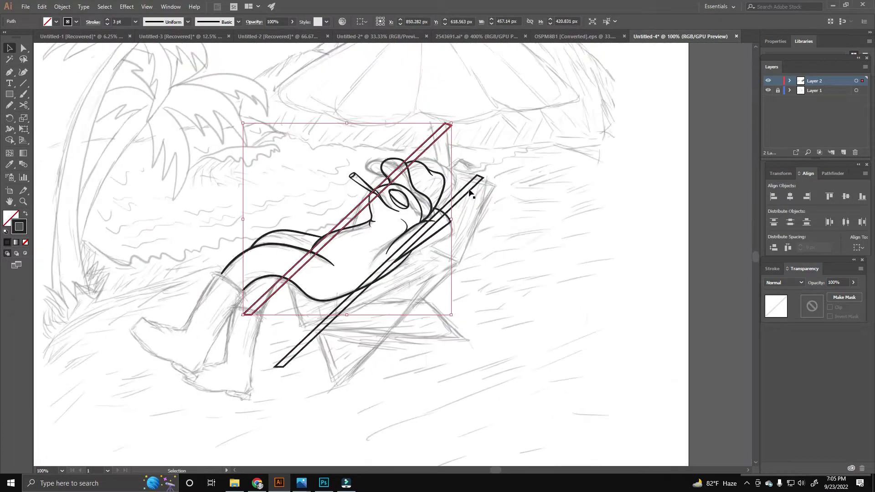
Pen a thin top crossbar joining the left and right chair rails.
drag(401, 182, 383, 217)
key(ctrl+equal)
key(p)
click(376, 154)
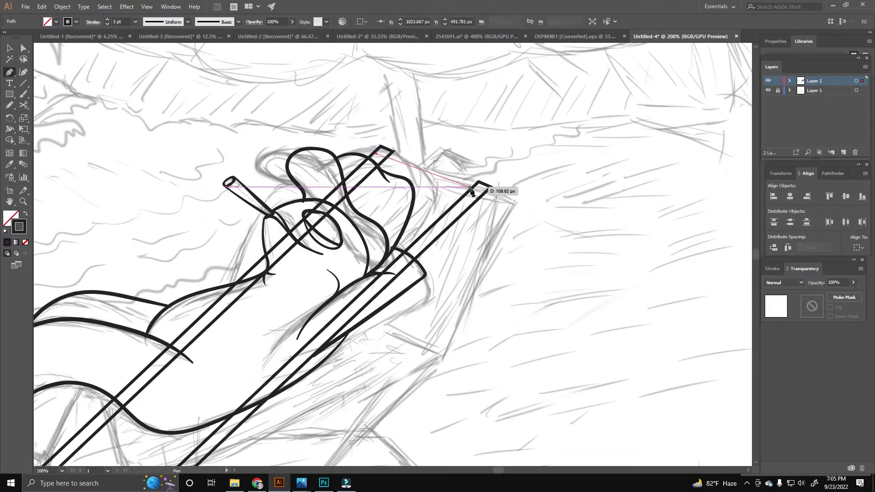
click(472, 191)
click(376, 154)
key(ctrl+minus)
key(v)
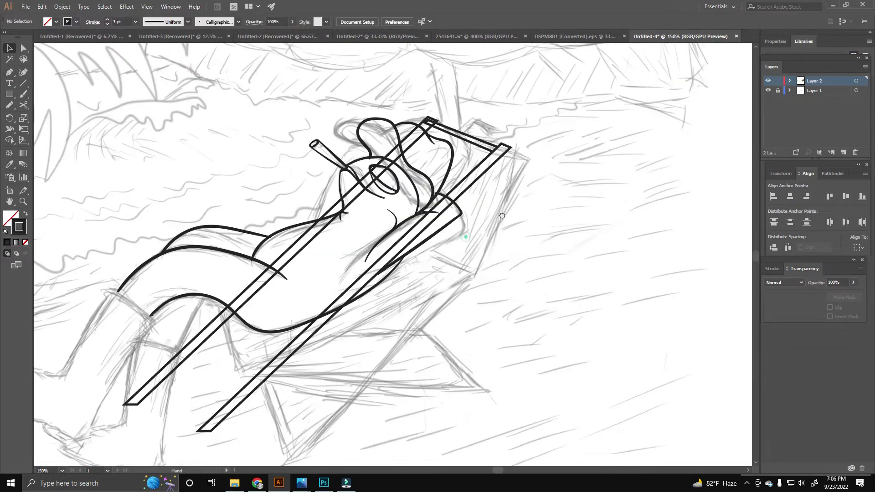
drag(502, 216, 506, 212)
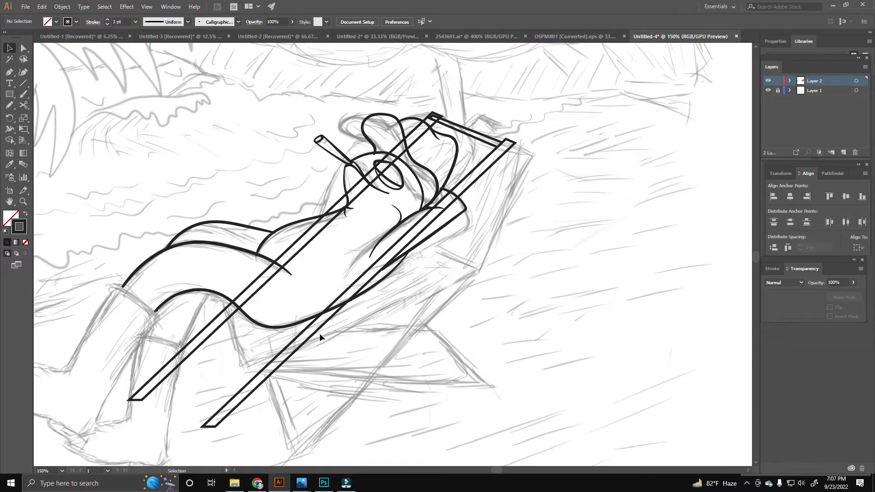
Make a mirrored copy of the chair rail with Transform > Reflect.
drag(320, 334, 357, 361)
key(ctrl+z)
right_click(469, 187)
click(587, 352)
click(396, 295)
Rotate, shorten and position the mirrored copy into a diagonal bar crossing the rails.
click(9, 118)
click(477, 389)
drag(166, 106, 75, 257)
drag(477, 390, 425, 358)
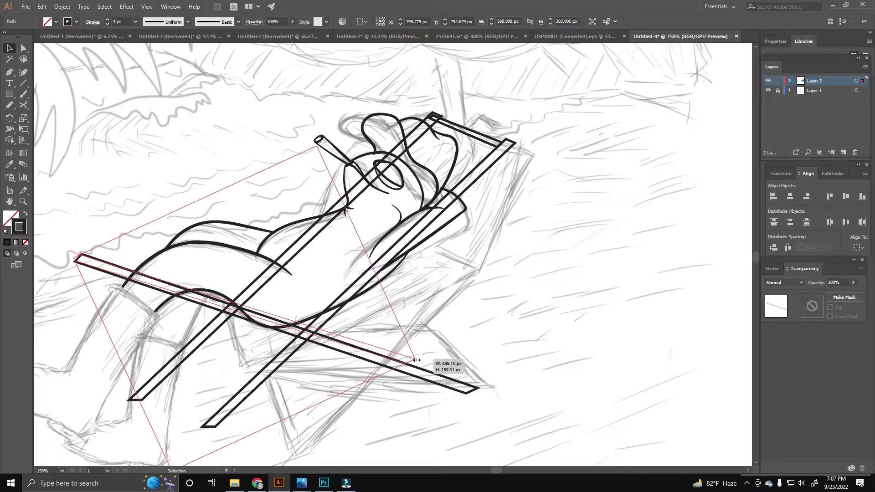
click(301, 354)
drag(351, 344, 397, 371)
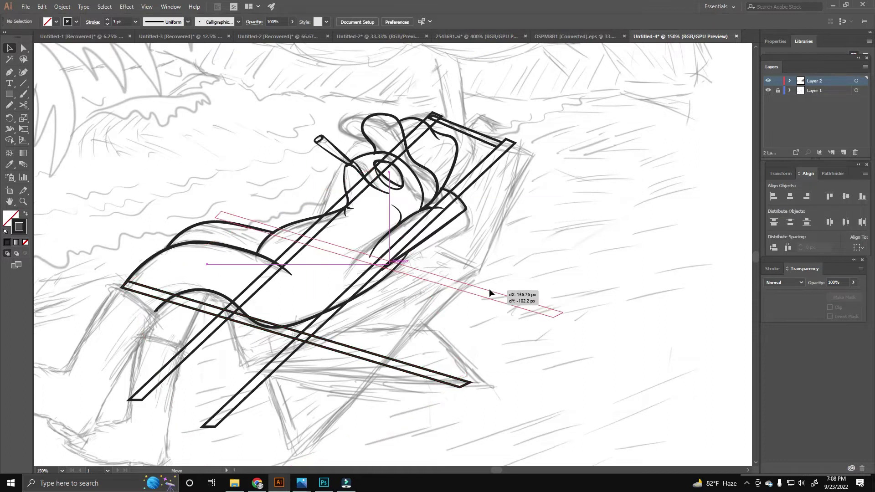
drag(452, 381, 439, 299)
mouse_move(438, 299)
mouse_down()
mouse_move(460, 286)
mouse_move(472, 253)
mouse_move(465, 280)
mouse_move(428, 309)
mouse_up()
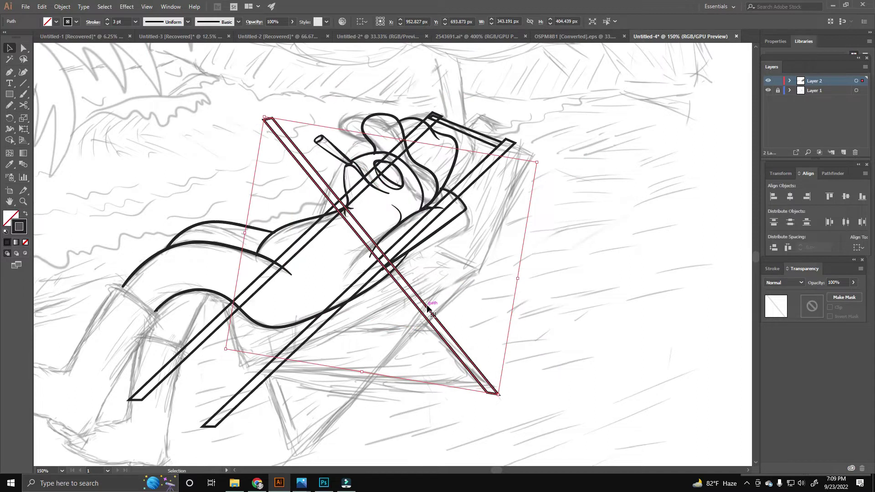
mouse_move(504, 389)
mouse_down()
mouse_move(482, 383)
mouse_move(469, 413)
mouse_up()
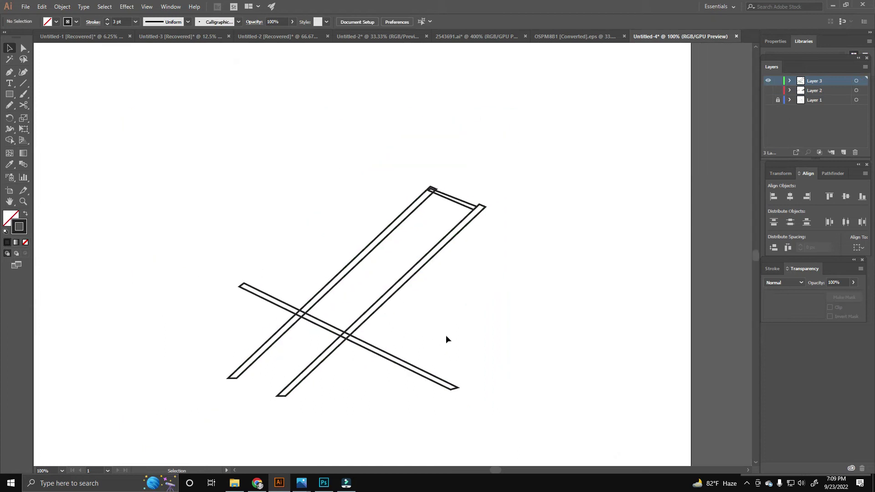
Move the crossing bar up to the rail and rotate it down into a rear leg.
alt+scroll(356, 346, up, 2)
mouse_move(463, 371)
mouse_down()
mouse_move(587, 270)
mouse_move(570, 287)
mouse_up()
key(r)
click(463, 211)
key(v)
scroll(491, 319, up, 1)
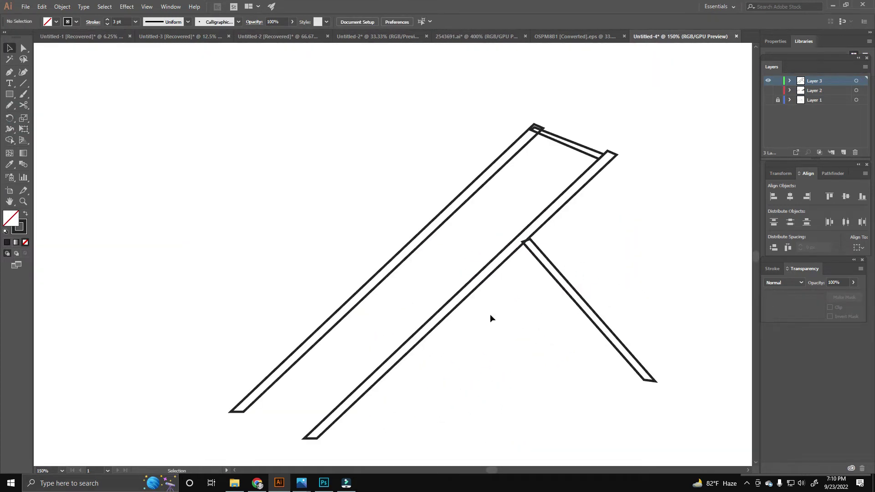
scroll(491, 318, down, 1)
Brush the curved, V-shaped fabric seat sagging under the reclining lizard.
key(b)
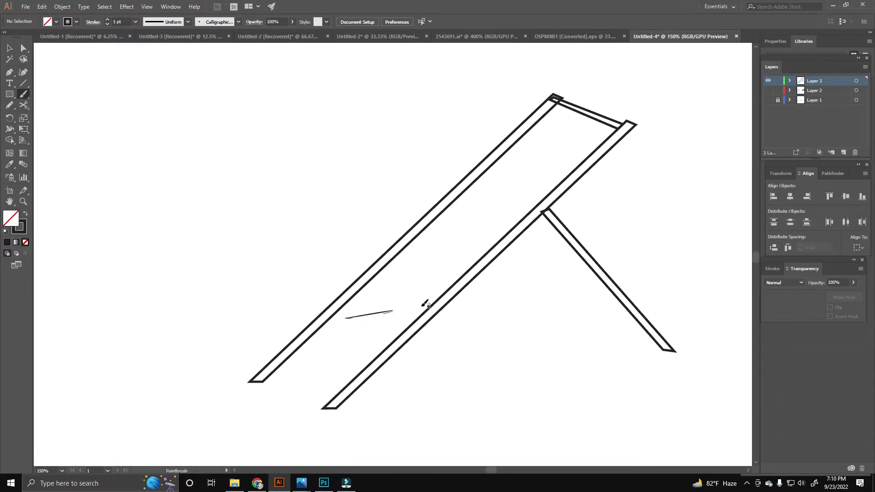
drag(397, 340, 552, 199)
drag(447, 195, 458, 201)
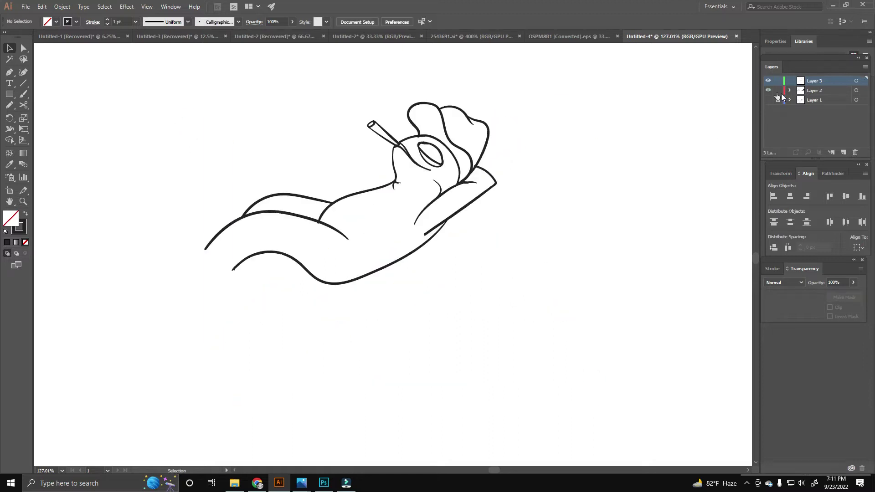
mouse_move(315, 213)
mouse_down()
mouse_move(524, 187)
mouse_move(387, 298)
mouse_up()
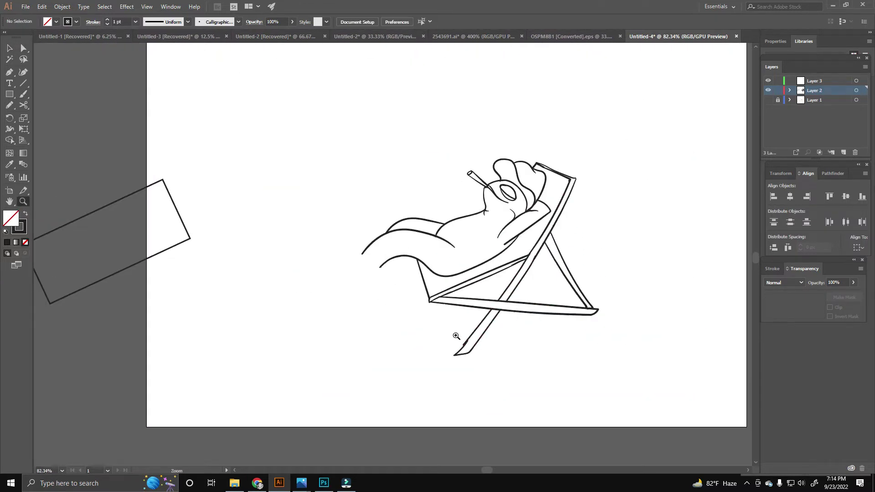
Ink the umbrella canopy's left edge and scalloped lower edge with the Paintbrush.
scroll(394, 273, down, 2)
scroll(396, 326, down, 2)
scroll(433, 319, down, 2)
scroll(513, 354, down, 1)
scroll(513, 353, up, 3)
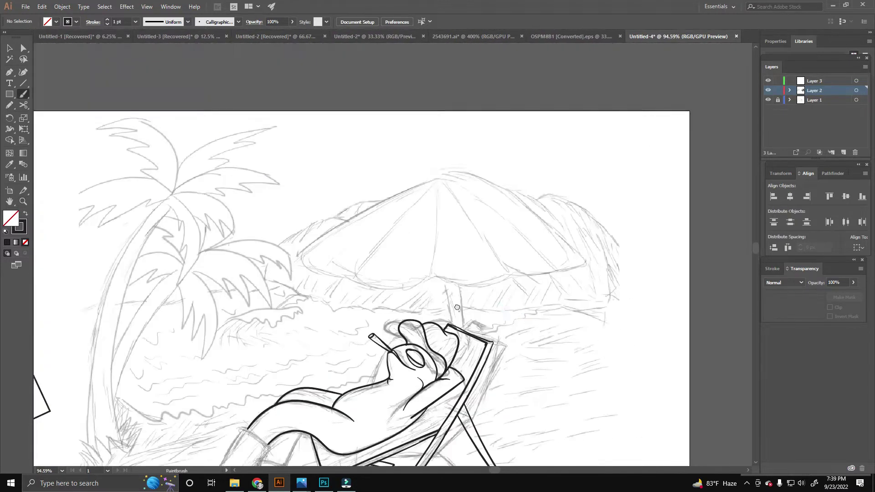
scroll(483, 191, up, 2)
key(b)
drag(353, 202, 465, 133)
mouse_move(613, 219)
mouse_down()
mouse_move(492, 228)
mouse_move(355, 205)
mouse_up()
Ink the umbrella's pole and the ribs running from its top to the edge.
drag(492, 136, 487, 214)
drag(565, 138, 543, 111)
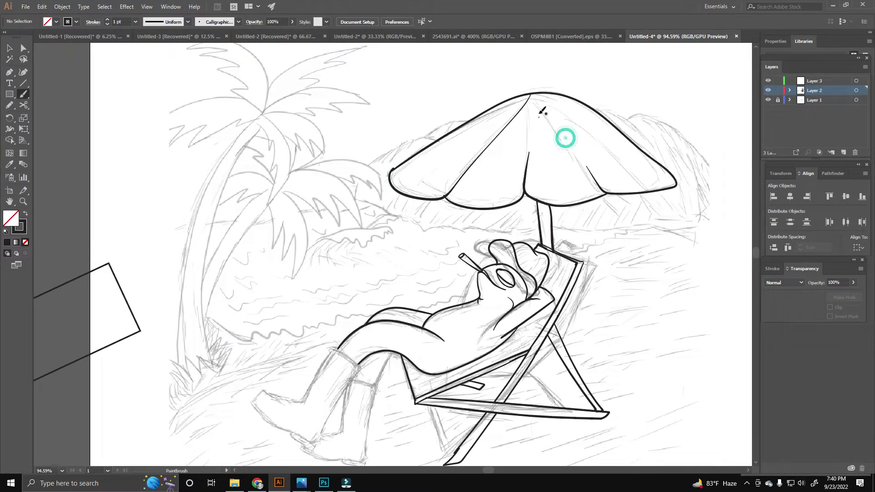
drag(479, 117, 551, 216)
drag(506, 121, 600, 231)
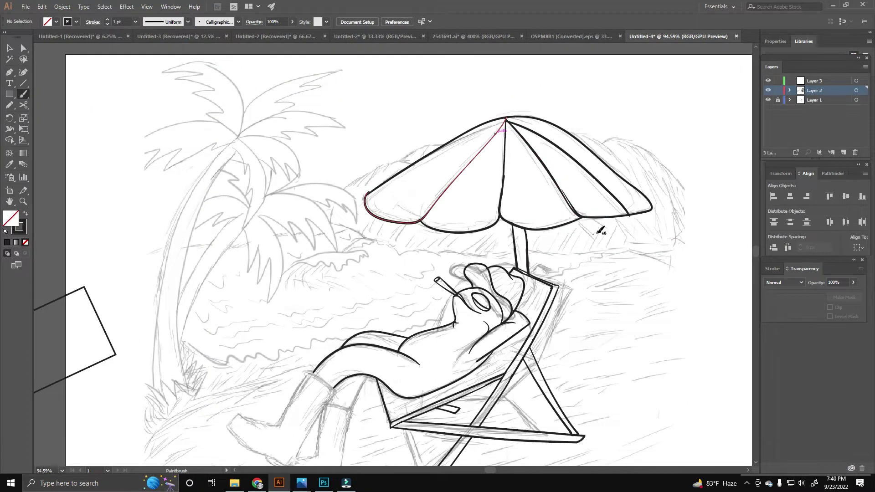
drag(492, 183, 594, 177)
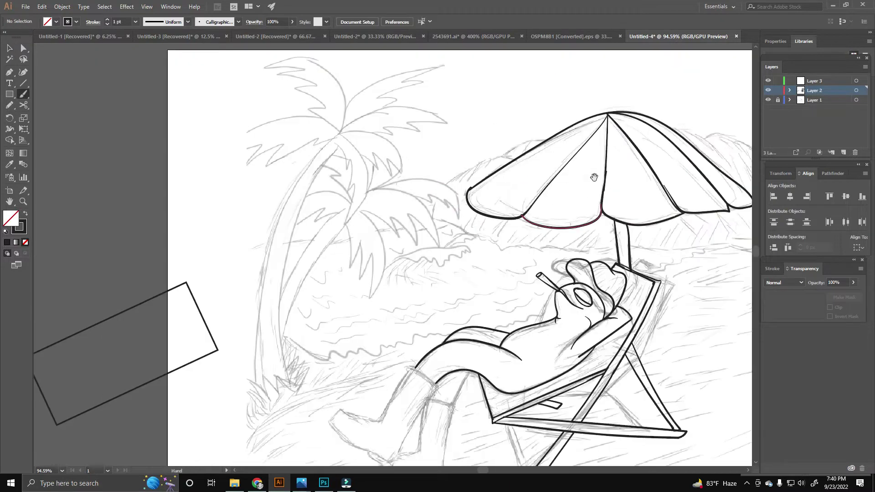
drag(542, 137, 524, 219)
Brush the ground line along the lower left of the scene.
mouse_move(301, 379)
mouse_down()
mouse_move(405, 268)
mouse_move(395, 258)
mouse_up()
scroll(405, 268, up, 3)
drag(349, 284, 315, 330)
mouse_move(416, 311)
mouse_down()
mouse_move(488, 268)
mouse_move(620, 245)
mouse_up()
drag(358, 336, 375, 375)
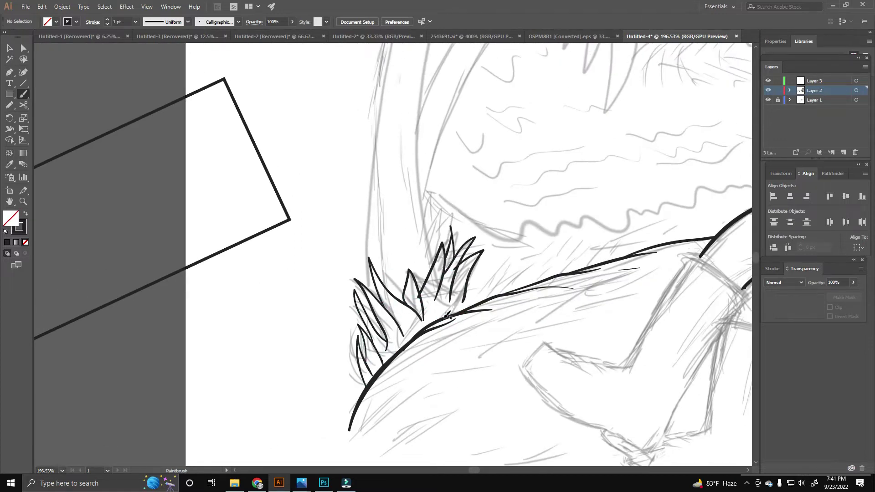
Pen the curved palm trunk outline and a branch path near its top.
scroll(412, 335, down, 5)
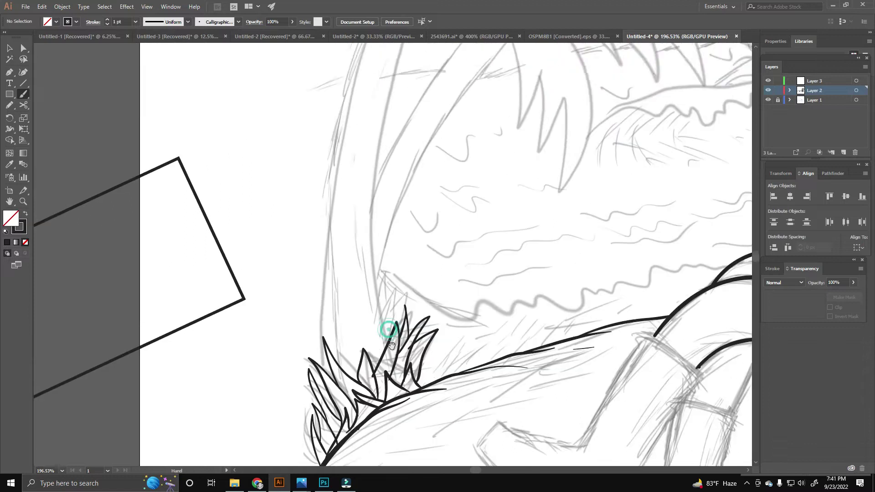
key(p)
drag(308, 428, 297, 309)
drag(378, 129, 410, 187)
drag(257, 311, 291, 299)
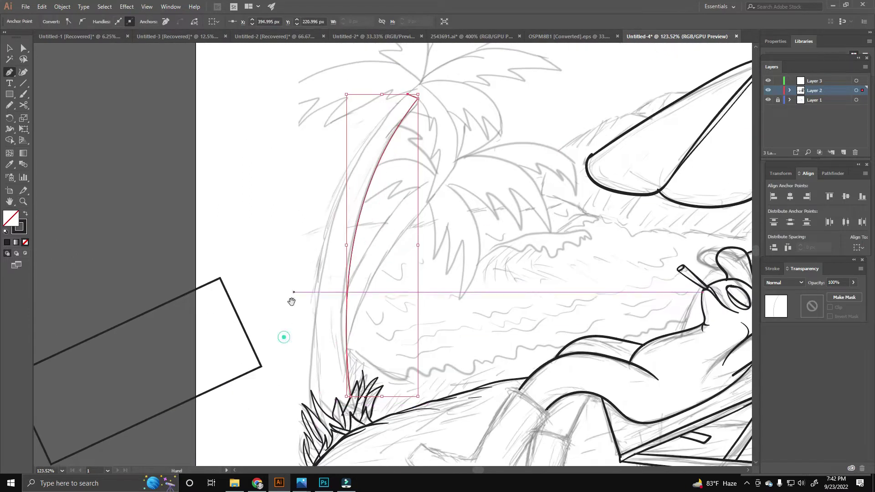
click(343, 366)
click(342, 299)
click(419, 222)
Brush the hooked upper palm leaves with a vein line inside the top leaf.
key(z)
mouse_move(399, 259)
mouse_down()
mouse_move(371, 312)
mouse_move(428, 258)
mouse_move(460, 258)
mouse_up()
key(b)
drag(365, 274, 367, 306)
drag(393, 228, 397, 264)
drag(392, 177, 368, 268)
mouse_move(335, 175)
mouse_down()
mouse_move(358, 193)
mouse_move(320, 210)
mouse_up()
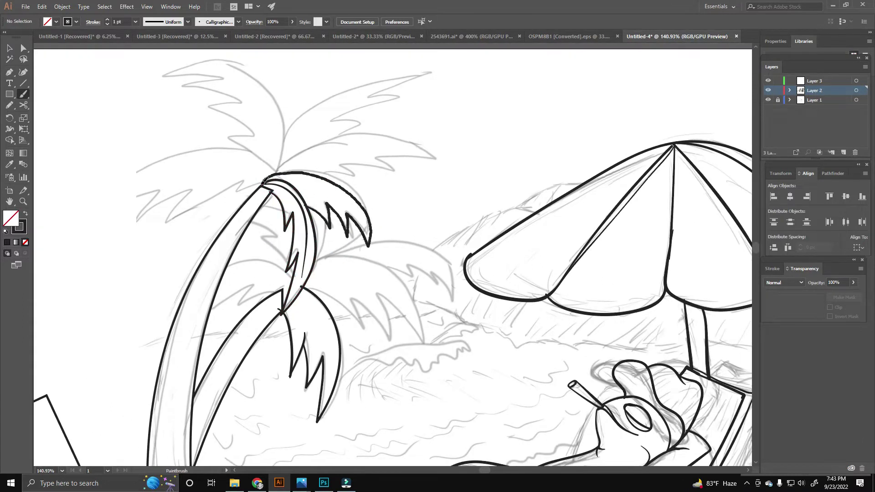
drag(324, 176, 367, 182)
drag(354, 170, 314, 207)
drag(360, 192, 245, 202)
Add palm leaves at the top-left and curving down-left of the trunk top.
drag(245, 206, 183, 297)
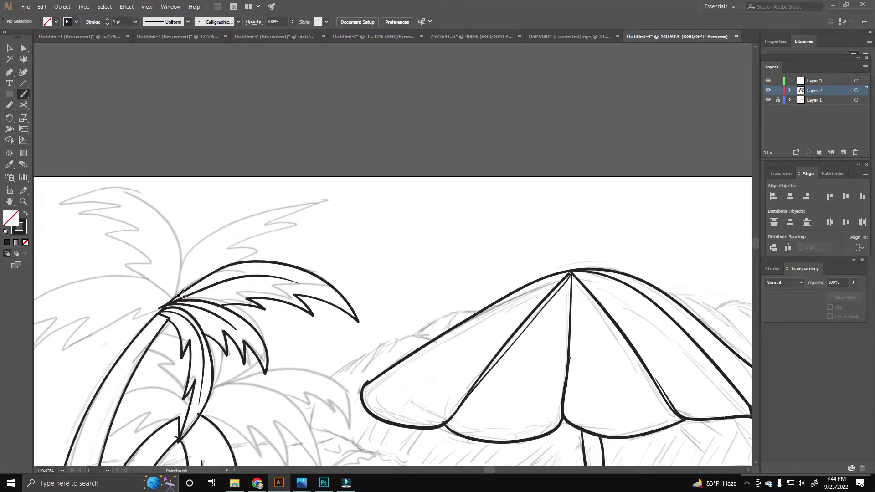
mouse_move(336, 200)
mouse_down()
mouse_move(260, 250)
mouse_move(395, 225)
mouse_up()
drag(310, 228, 234, 185)
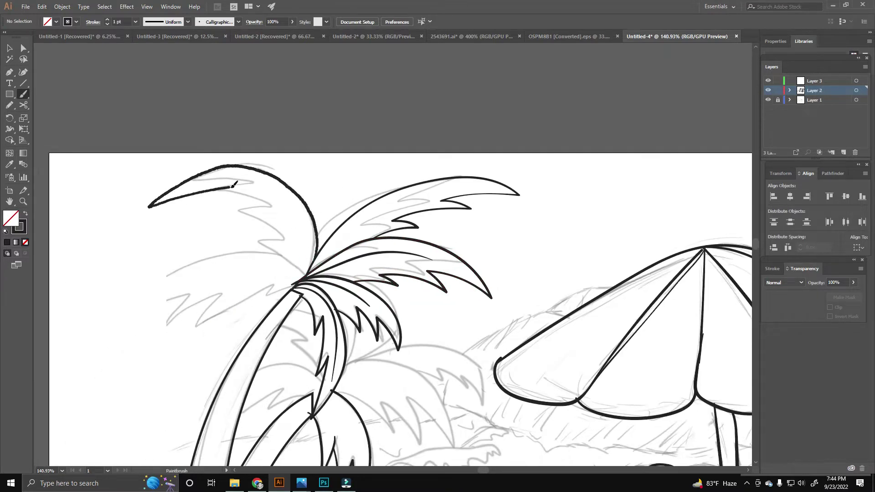
drag(286, 287, 384, 237)
mouse_move(367, 238)
mouse_down()
mouse_move(315, 269)
mouse_move(337, 268)
mouse_up()
drag(330, 249, 257, 308)
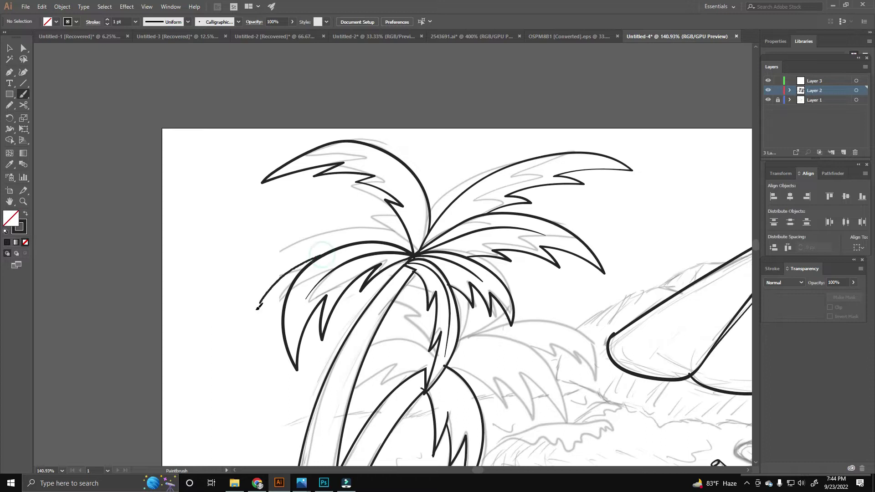
key(ctrl+minus)
key(ctrl+plus)
Draw the remaining zigzag frond edges, then fit the whole artboard in view.
mouse_move(390, 261)
mouse_down()
mouse_move(429, 269)
mouse_move(380, 207)
mouse_up()
drag(321, 205, 428, 227)
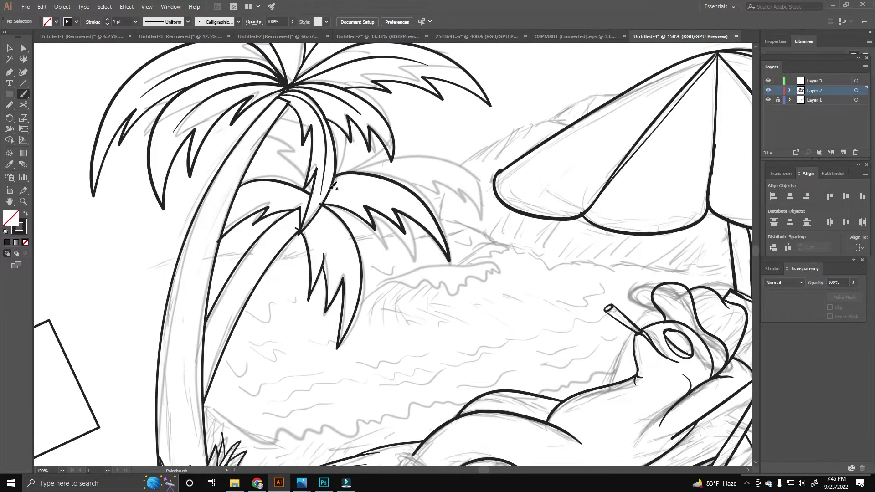
drag(332, 187, 272, 240)
drag(349, 246, 384, 244)
drag(320, 212, 334, 278)
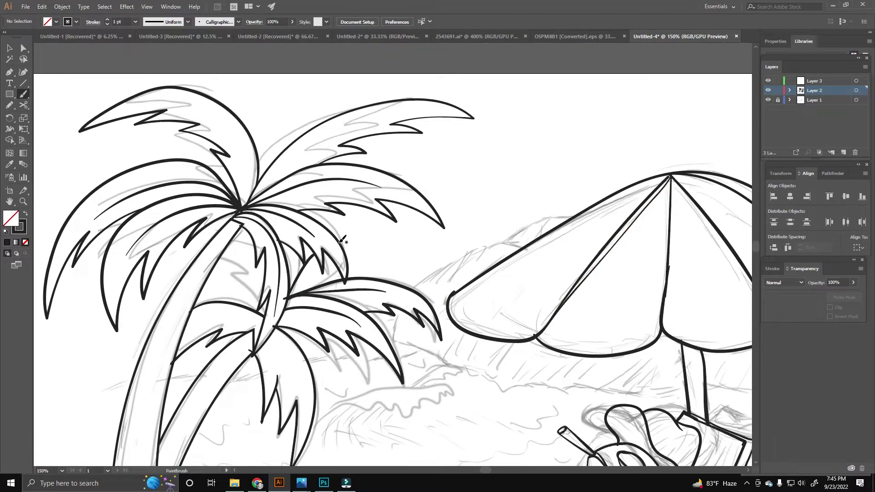
drag(442, 262, 445, 260)
scroll(341, 296, up, 2)
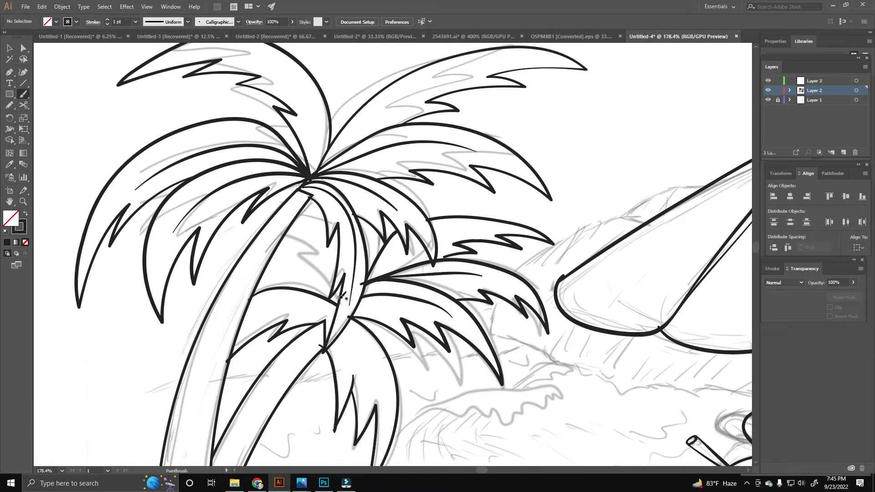
key(ctrl+0)
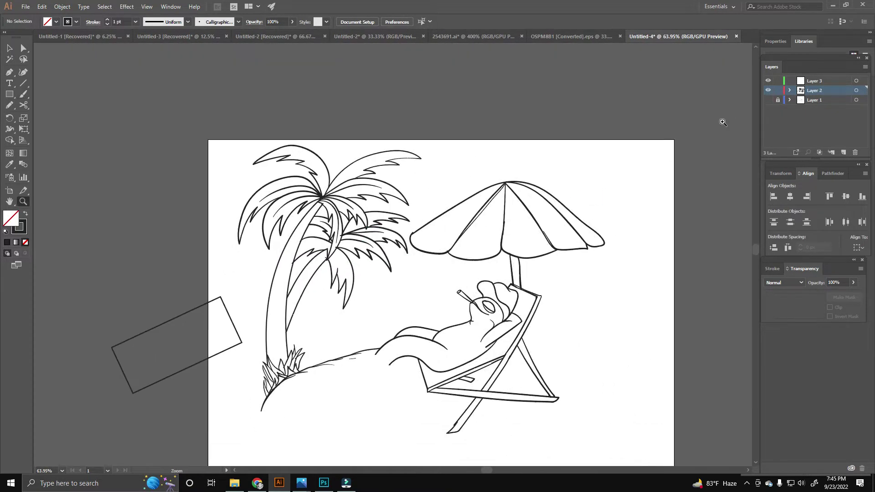
Brush two curved bands across the upper and lower palm trunk.
scroll(303, 219, up, 4)
scroll(263, 242, up, 5)
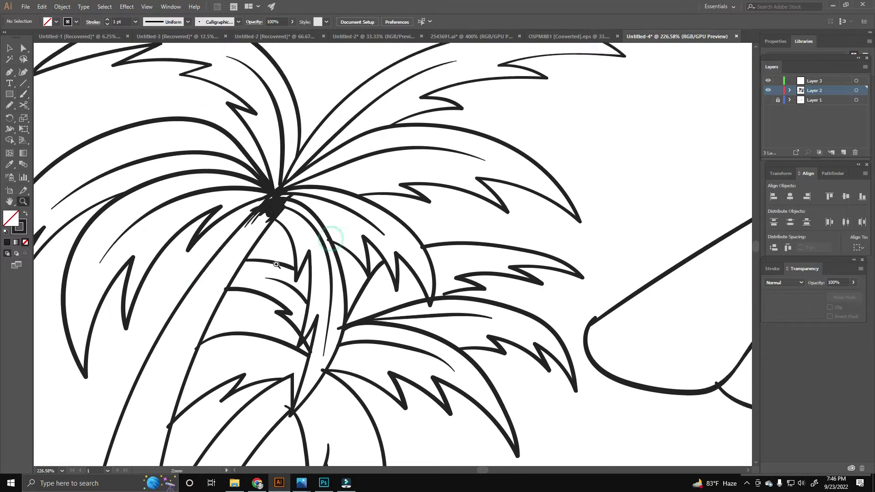
scroll(298, 224, down, 5)
drag(286, 227, 370, 197)
scroll(363, 200, up, 5)
scroll(370, 197, down, 5)
scroll(317, 254, up, 5)
drag(296, 278, 364, 237)
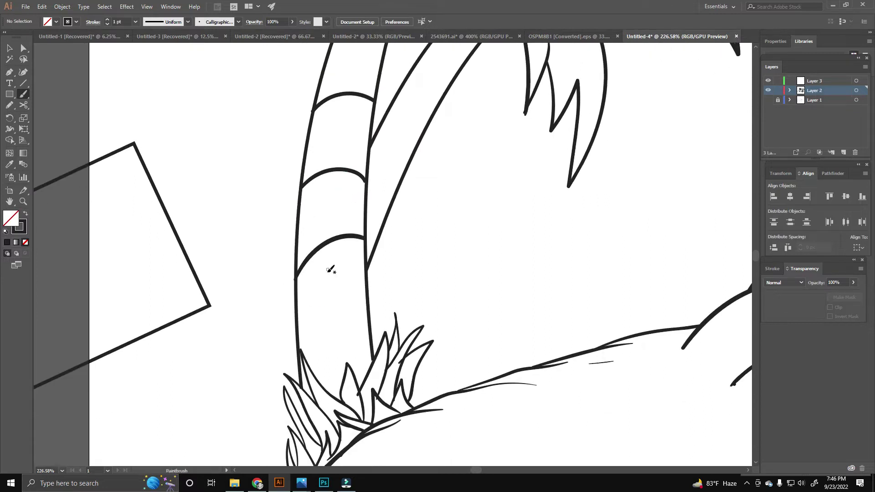
scroll(322, 225, up, 5)
Pencil jagged black shading under the first trunk band.
key(n)
scroll(322, 136, down, 2)
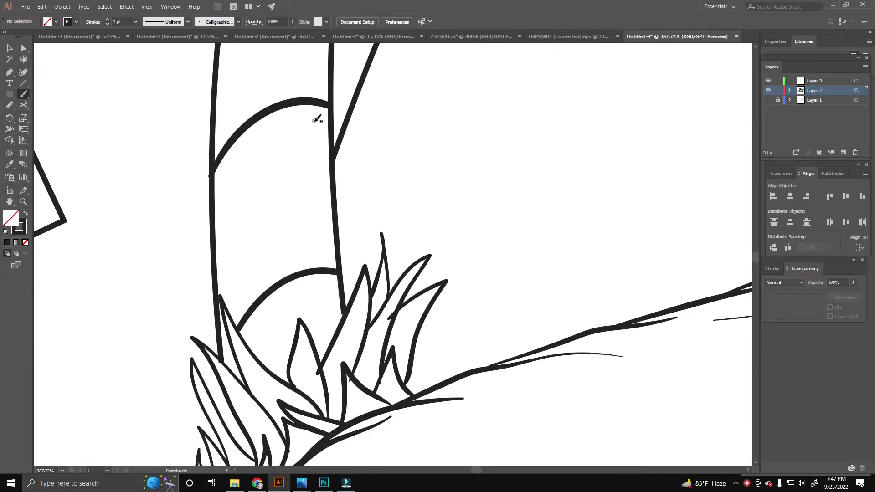
drag(213, 145, 240, 133)
drag(248, 98, 248, 97)
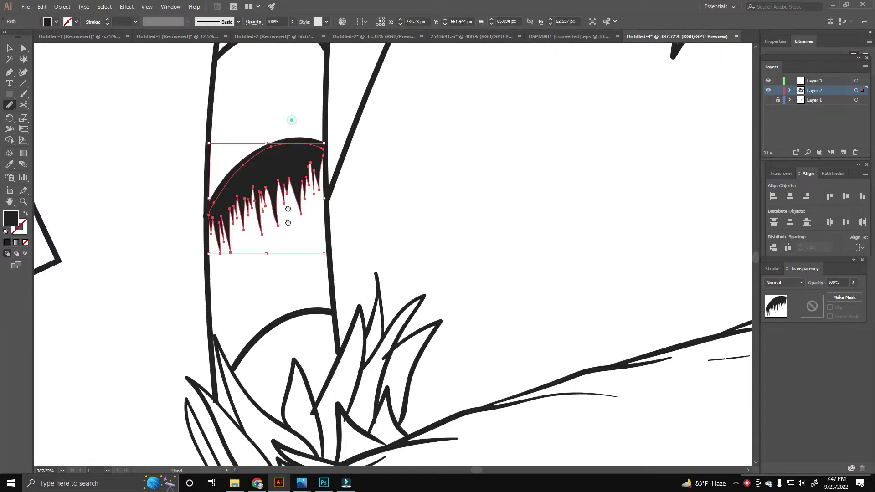
scroll(215, 146, up, 3)
drag(212, 145, 246, 176)
drag(323, 156, 321, 165)
scroll(273, 173, up, 3)
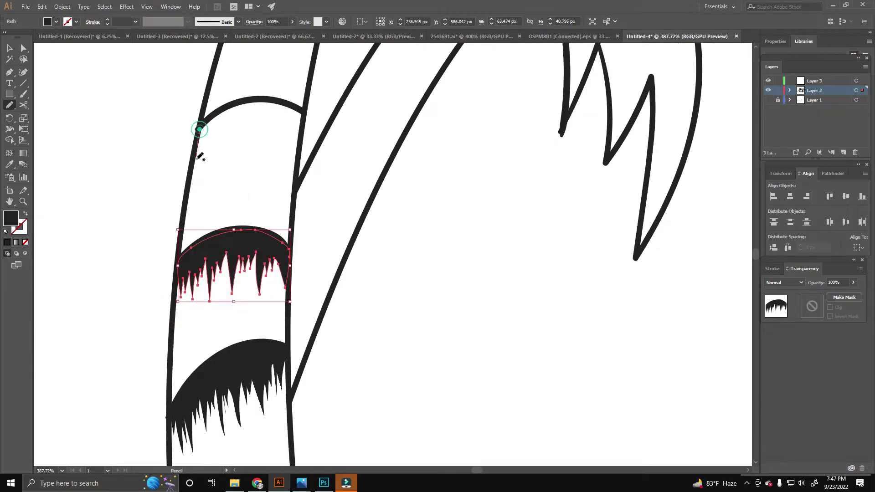
scroll(191, 103, up, 3)
drag(286, 100, 189, 103)
Add jagged black shading beneath the next and lowest trunk bands.
scroll(192, 109, up, 3)
drag(168, 133, 230, 156)
scroll(176, 132, up, 3)
scroll(173, 132, down, 2)
scroll(228, 157, up, 3)
drag(175, 202, 226, 163)
scroll(227, 163, down, 5)
scroll(156, 221, up, 5)
drag(145, 214, 180, 228)
Add spiky dark shading at the bases and along the insides of the grass blades.
drag(237, 187, 235, 194)
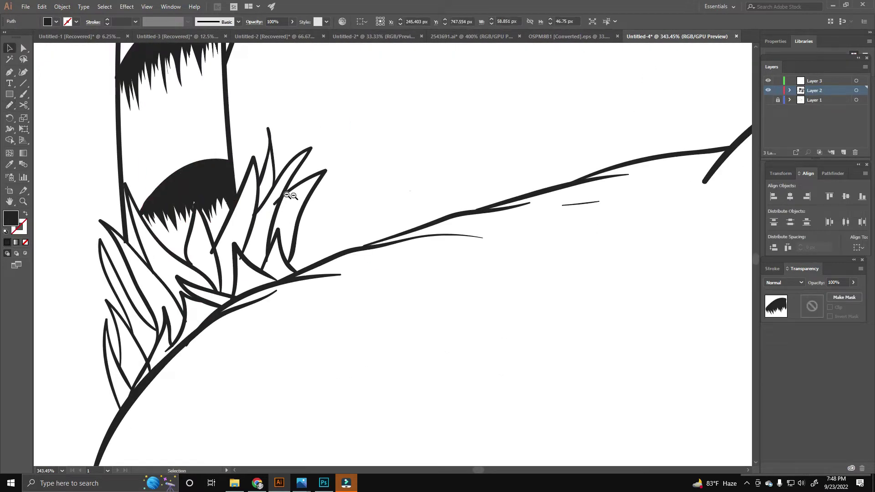
scroll(237, 191, up, 5)
mouse_move(180, 351)
mouse_down()
mouse_move(200, 294)
mouse_move(255, 247)
mouse_move(228, 308)
mouse_up()
scroll(279, 269, up, 3)
scroll(279, 269, right, 2)
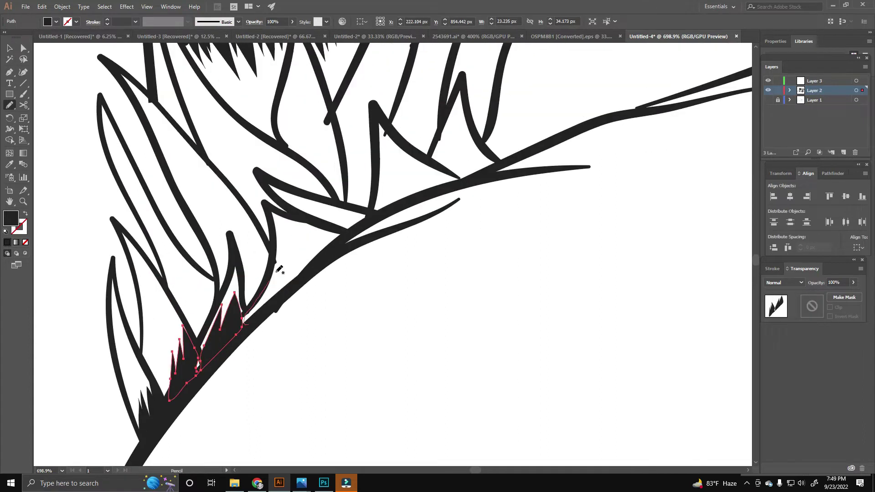
scroll(311, 269, up, 5)
drag(249, 405, 204, 278)
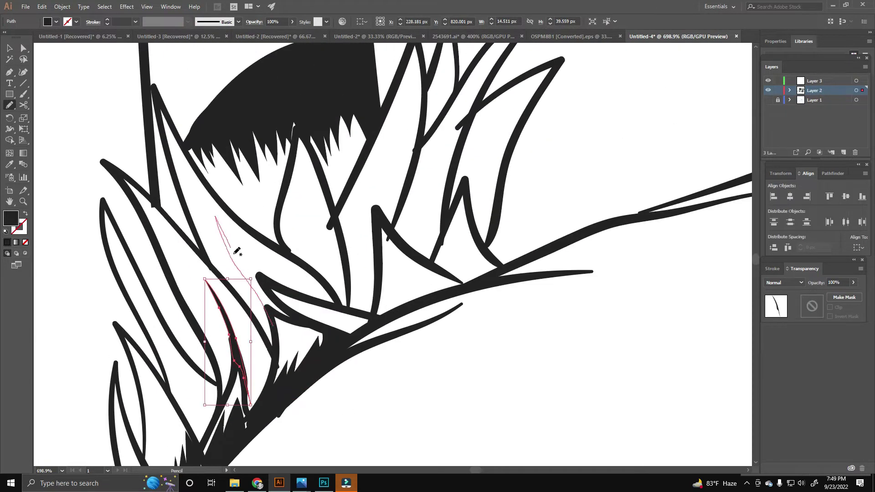
scroll(237, 252, up, 5)
scroll(336, 179, right, 4)
key(b)
click(368, 328)
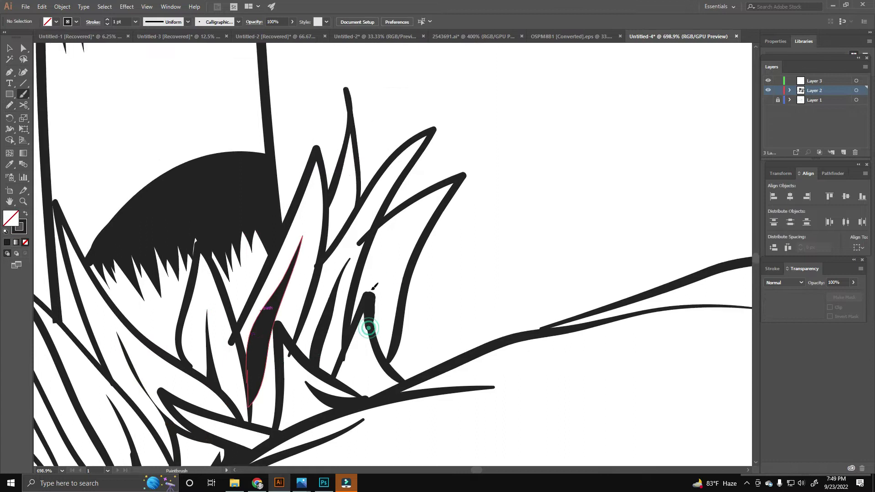
Zoom in on the second palm trunk and brush a curved band across it.
key(z)
drag(593, 255, 527, 251)
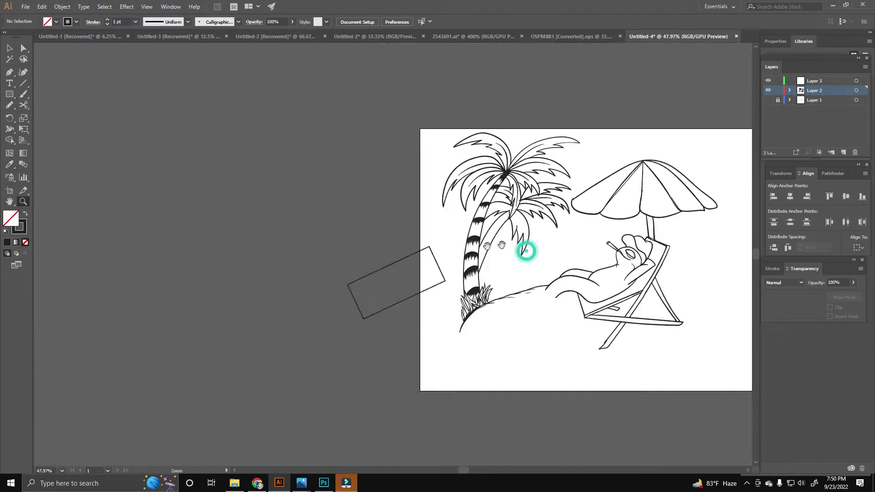
scroll(527, 251, up, 6)
key(b)
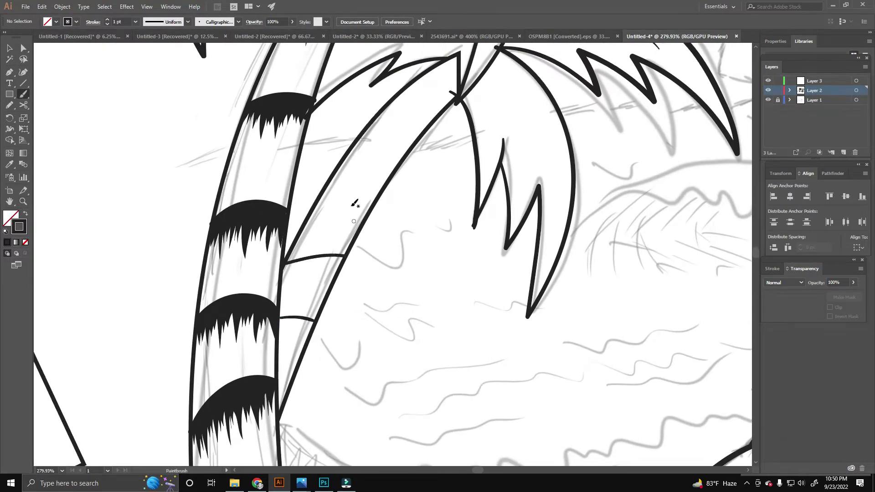
scroll(352, 205, up, 1)
scroll(352, 205, right, 2)
drag(328, 155, 387, 153)
scroll(397, 123, up, 3)
scroll(371, 142, right, 2)
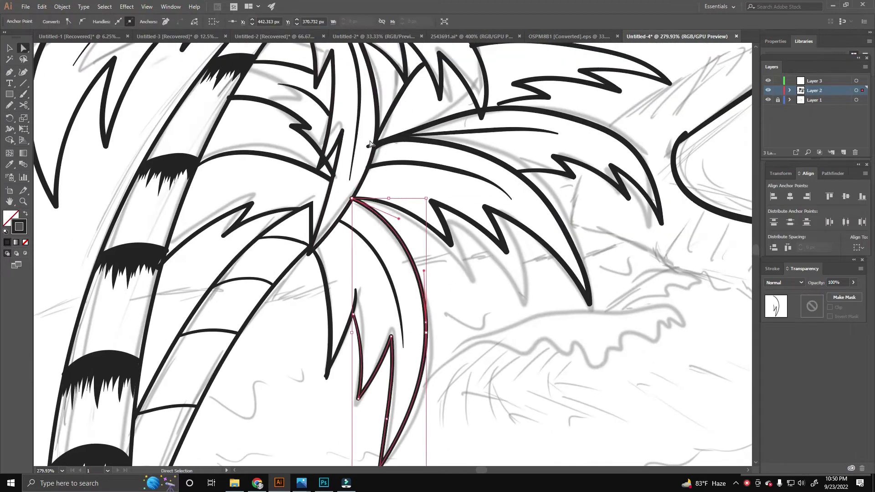
scroll(378, 191, up, 2)
scroll(287, 278, up, 2)
scroll(398, 208, up, 2)
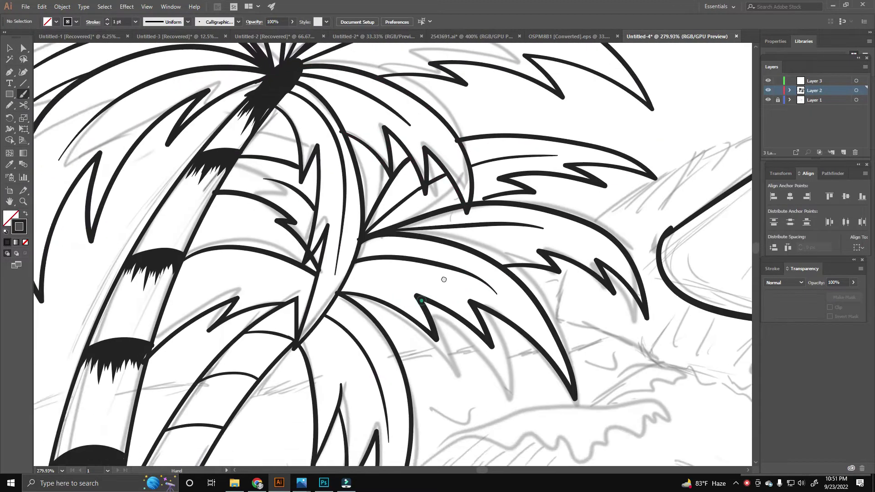
scroll(365, 228, up, 1)
Draw jagged black shading beneath the bands on the second trunk.
drag(325, 311, 349, 293)
scroll(349, 293, up, 3)
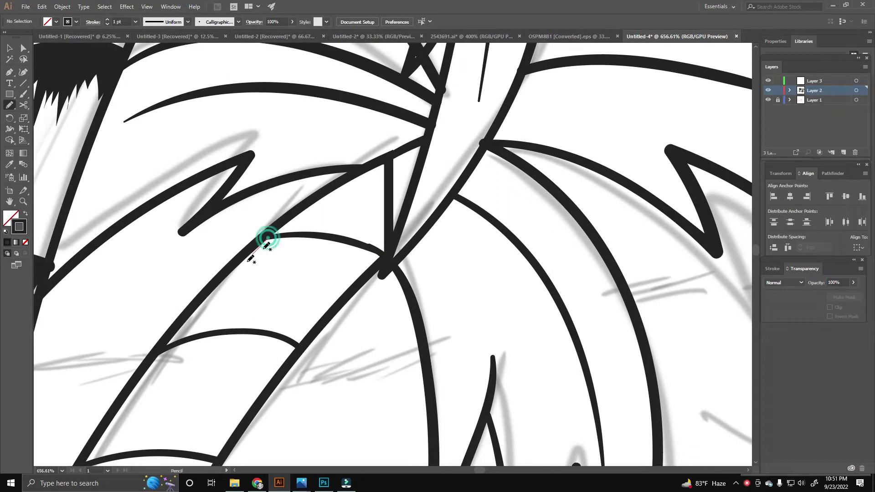
drag(373, 260, 378, 264)
scroll(282, 248, down, 3)
scroll(283, 248, left, 3)
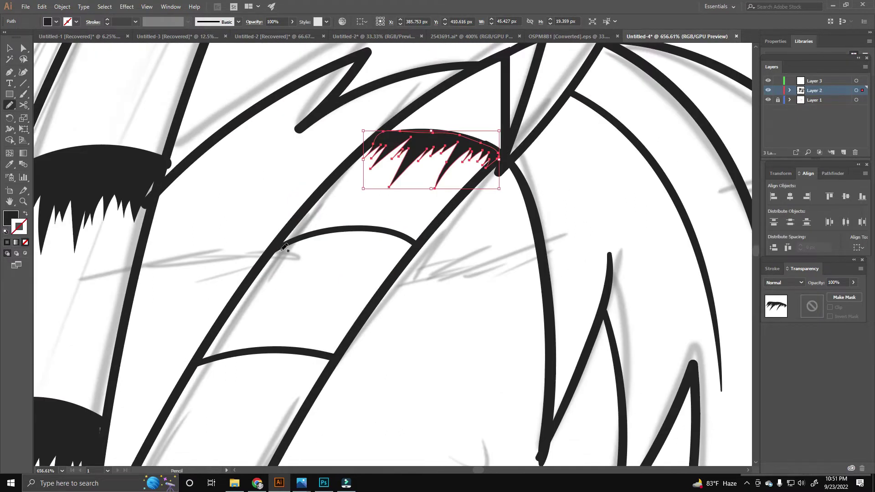
scroll(294, 236, down, 3)
scroll(294, 236, left, 2)
drag(250, 301, 314, 283)
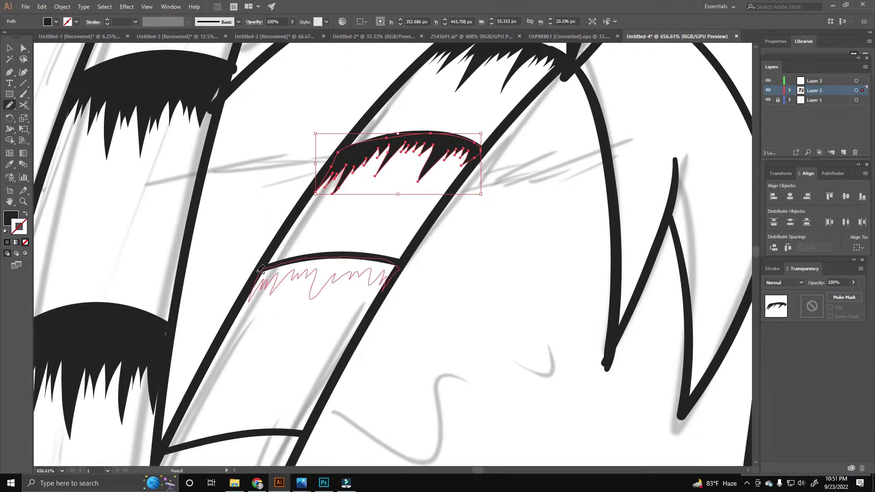
scroll(269, 264, down, 5)
scroll(268, 265, left, 3)
drag(280, 259, 363, 237)
scroll(295, 230, down, 3)
scroll(295, 230, left, 3)
drag(294, 273, 353, 267)
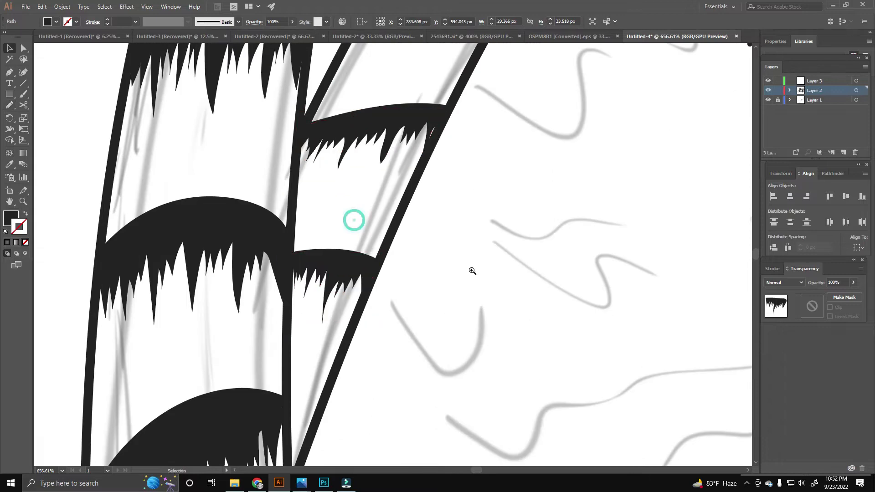
key(b)
scroll(173, 235, down, 5)
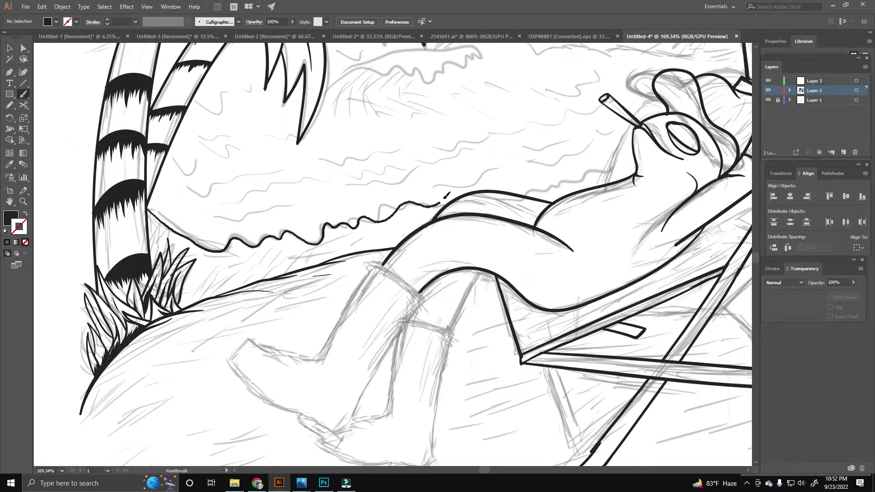
Ink the wavy shoreline behind the lizard and the chair.
drag(445, 196, 491, 198)
scroll(491, 199, up, 1)
scroll(491, 198, right, 2)
scroll(578, 163, down, 3)
scroll(578, 163, down, 2)
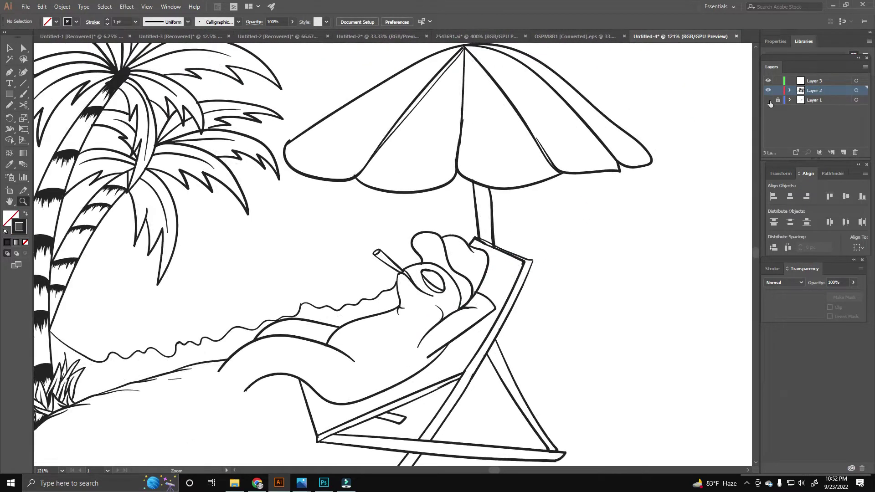
drag(317, 328, 401, 294)
scroll(401, 294, up, 2)
Outline the bushes beyond the umbrella.
drag(483, 322, 419, 194)
scroll(463, 145, down, 2)
scroll(463, 145, down, 2)
scroll(463, 146, left, 3)
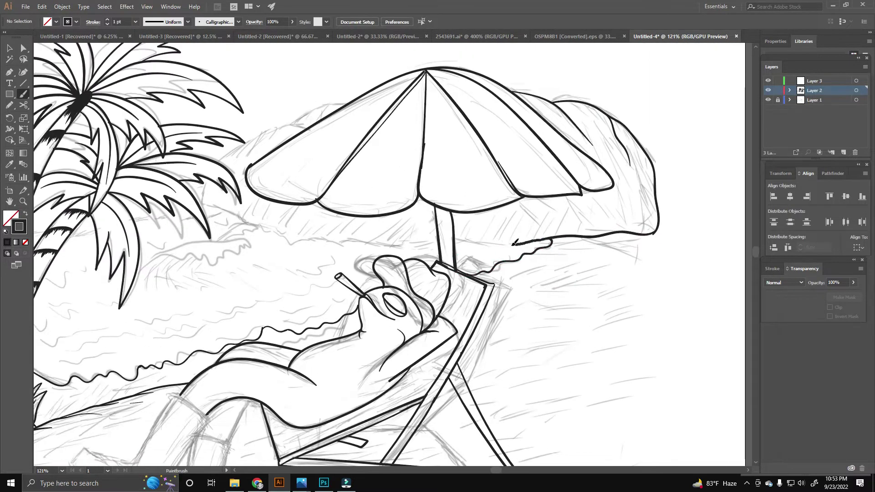
scroll(528, 227, left, 2)
scroll(529, 227, down, 1)
scroll(294, 177, up, 2)
scroll(294, 178, right, 1)
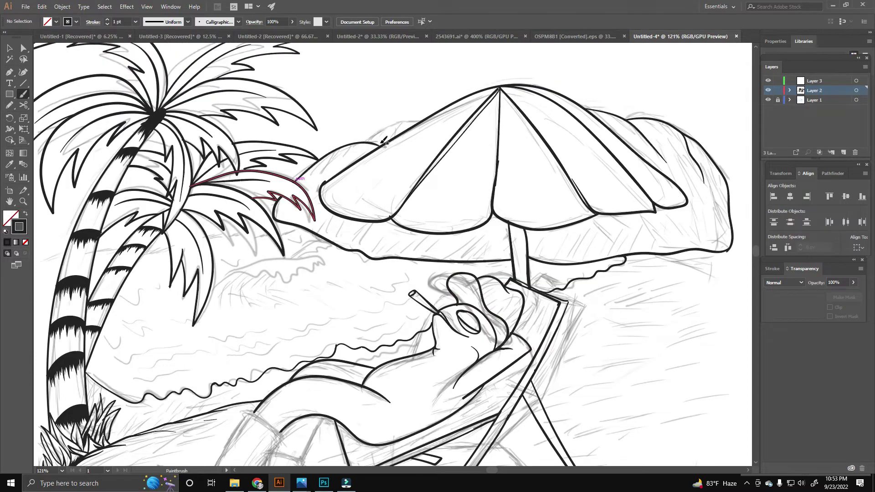
Ink a curling wave shape near the palms, closing it with a curved top.
ctrl+alt+click(327, 312)
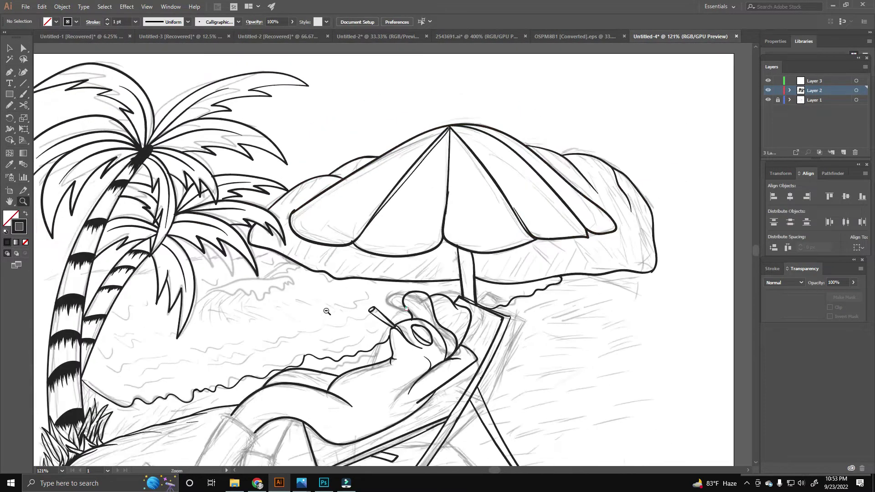
scroll(327, 312, up, 4)
key(b)
drag(234, 293, 278, 258)
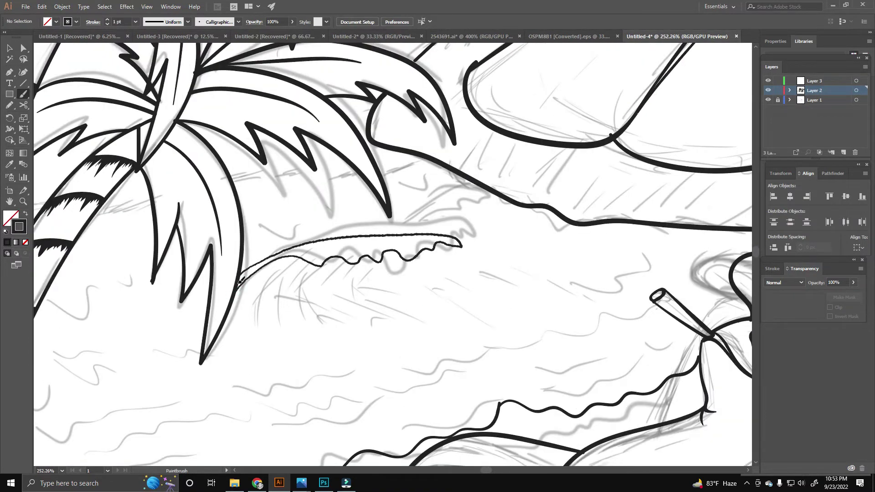
scroll(475, 235, up, 1)
mouse_move(476, 236)
mouse_down()
mouse_move(230, 254)
mouse_move(231, 212)
mouse_up()
scroll(361, 277, down, 2)
scroll(231, 212, up, 3)
Add fine hair strokes beneath the wave crest.
drag(240, 104, 213, 164)
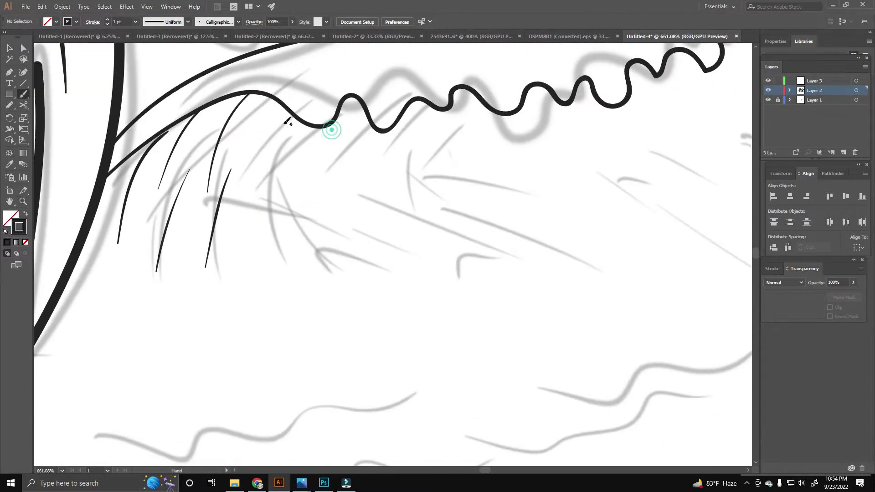
scroll(346, 151, up, 1)
drag(347, 148, 328, 226)
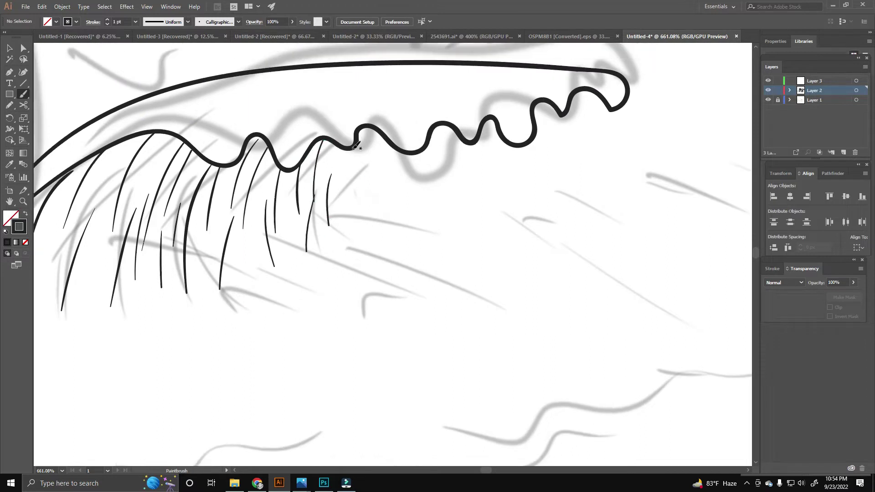
drag(441, 155, 456, 196)
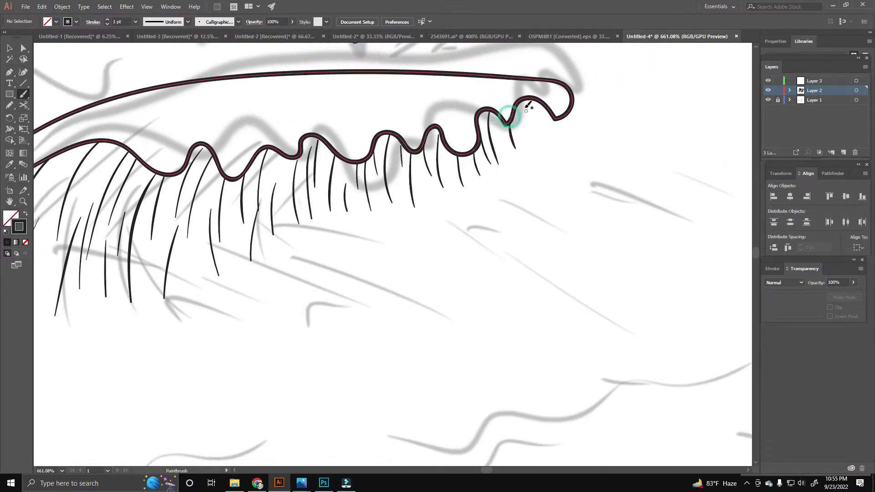
scroll(515, 227, down, 2)
scroll(332, 263, down, 1)
scroll(336, 225, down, 1)
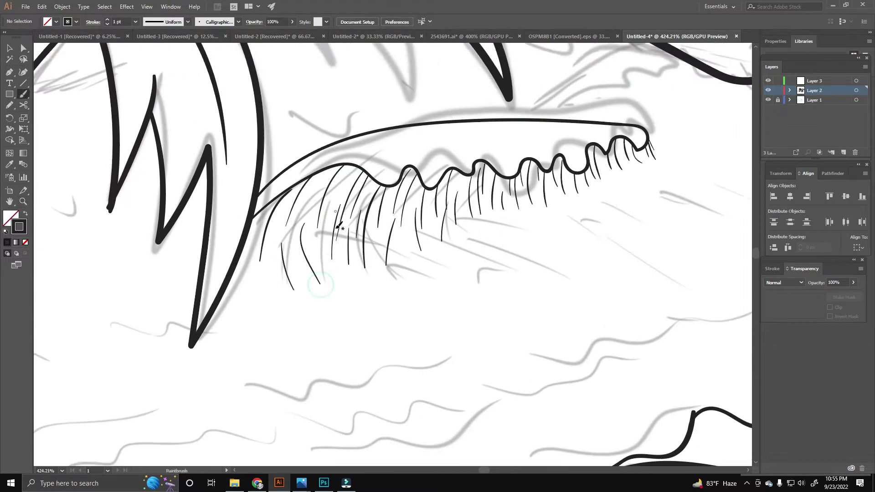
scroll(432, 276, down, 1)
scroll(432, 276, down, 1)
scroll(242, 279, up, 4)
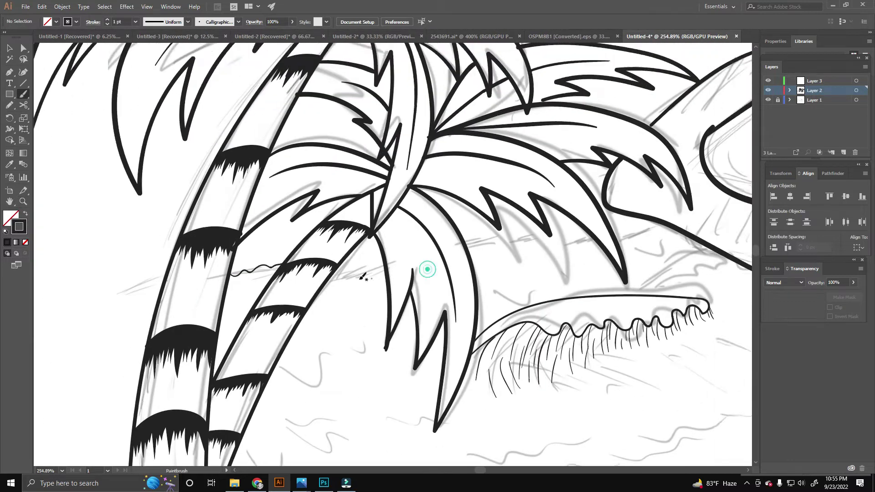
key(b)
scroll(386, 270, down, 3)
Extend the beach outline up toward the right.
scroll(449, 291, up, 1)
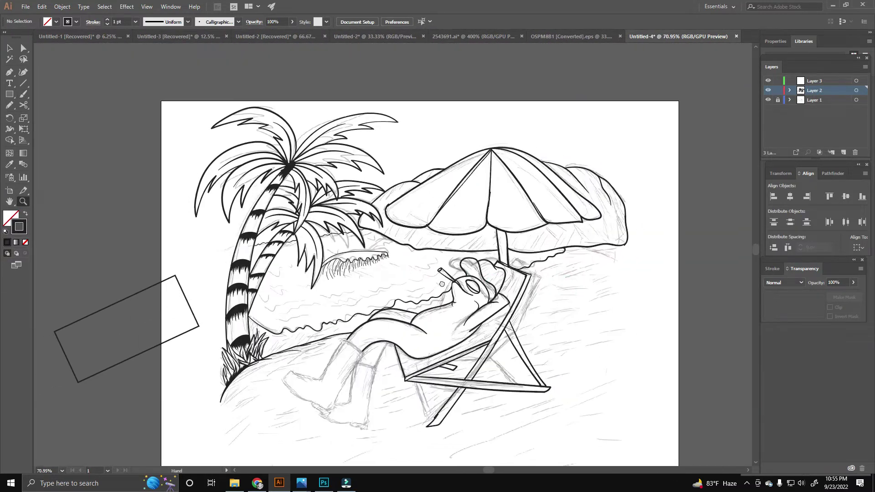
scroll(449, 291, up, 1)
scroll(449, 290, up, 1)
key(b)
scroll(282, 242, down, 1)
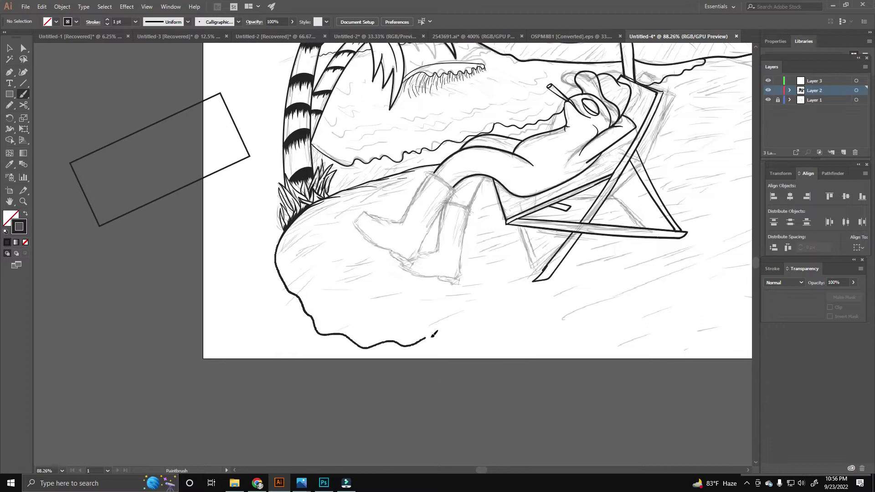
scroll(433, 335, right, 2)
drag(428, 336, 584, 286)
scroll(611, 289, down, 3)
Brush short hatch strokes across the left side of the sand.
scroll(611, 289, up, 5)
scroll(410, 323, left, 2)
scroll(301, 265, right, 3)
drag(364, 266, 387, 257)
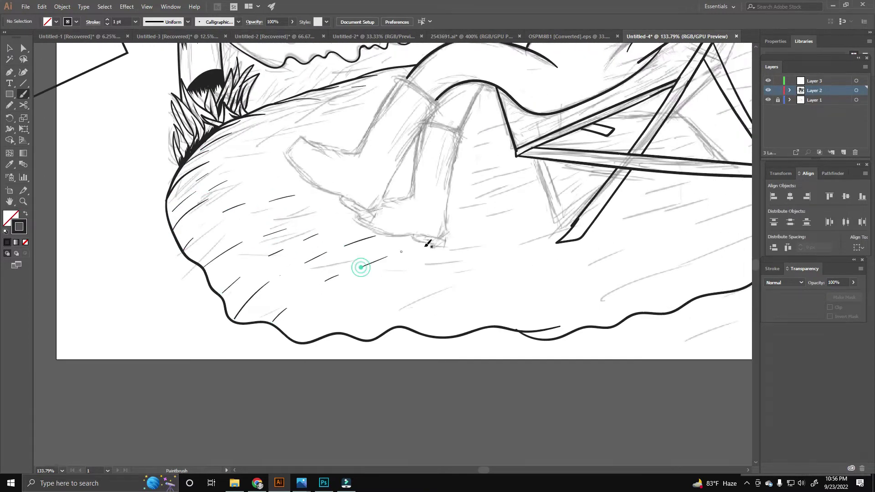
scroll(469, 286, up, 3)
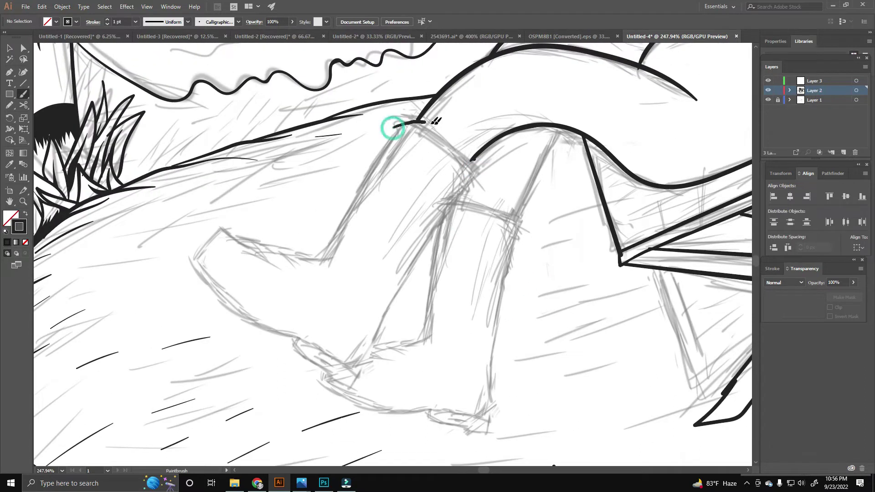
Trace the boot outline, its top tab and the back of the ankle.
drag(431, 171, 436, 189)
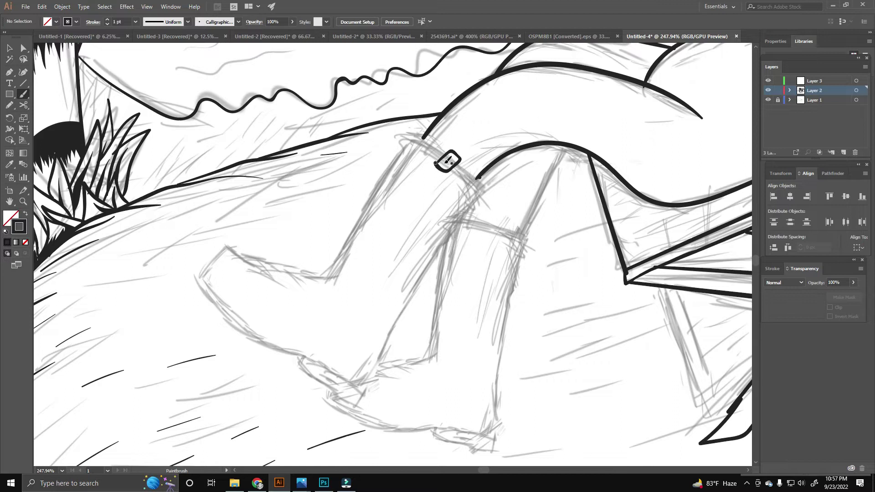
mouse_move(449, 157)
mouse_down()
mouse_move(458, 82)
mouse_move(417, 239)
mouse_move(431, 244)
mouse_up()
drag(338, 217, 414, 175)
drag(538, 313, 412, 312)
drag(514, 169, 453, 269)
drag(395, 208, 388, 197)
drag(388, 197, 413, 227)
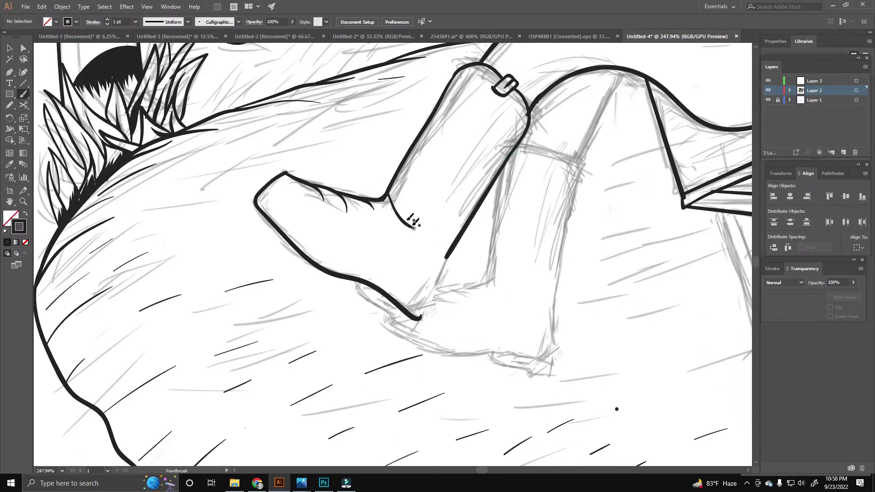
drag(384, 199, 426, 240)
drag(368, 284, 403, 191)
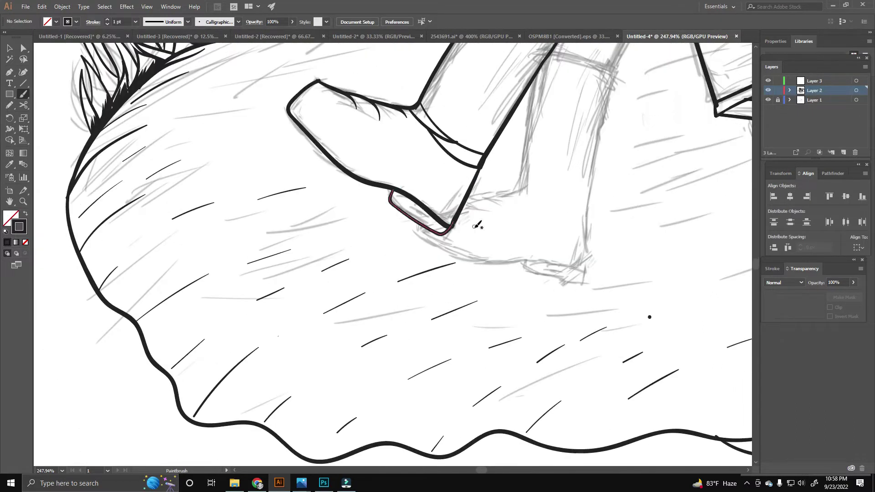
Rotate the inked boot upright and move it down and right into place.
scroll(477, 225, down, 5)
scroll(465, 109, up, 4)
scroll(464, 108, up, 1)
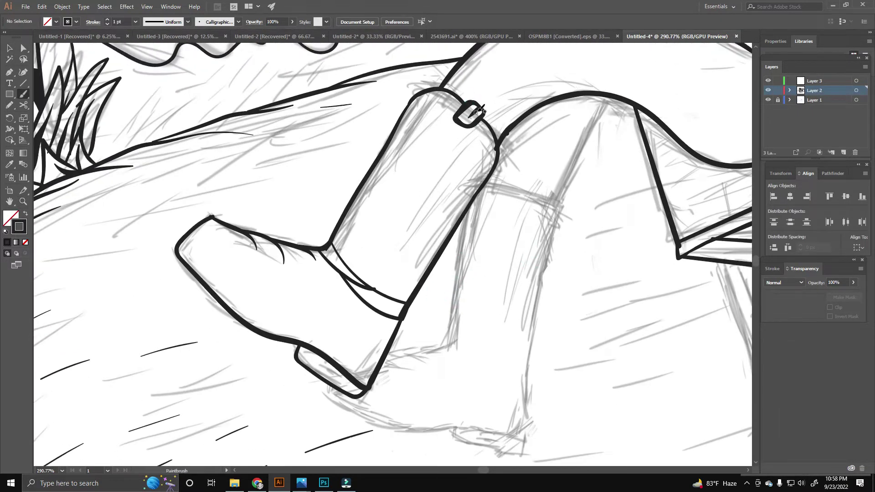
scroll(479, 109, down, 3)
scroll(518, 274, down, 3)
scroll(335, 225, up, 3)
shift+click(446, 197)
drag(445, 198, 505, 201)
mouse_move(524, 298)
mouse_down()
mouse_move(504, 290)
mouse_move(507, 316)
mouse_move(513, 286)
mouse_up()
Delete the stray stroke between the boots and hide the rough sketch layer.
scroll(456, 317, up, 3)
key(b)
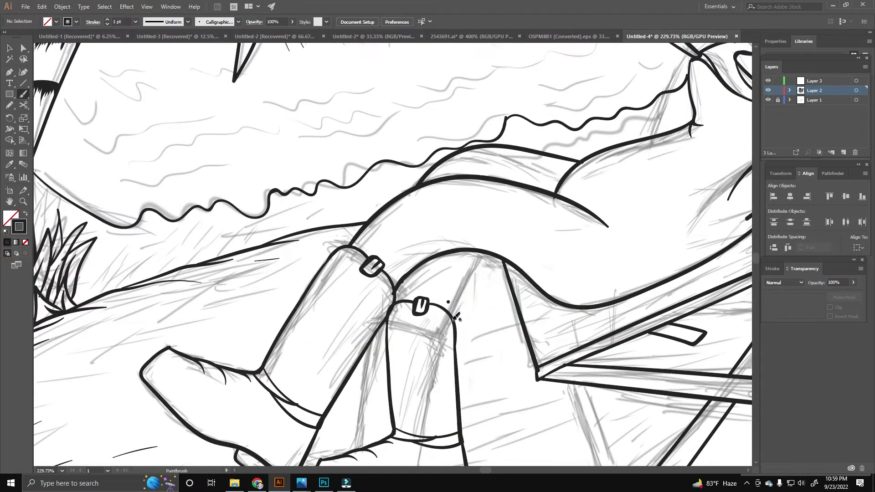
drag(428, 265, 403, 301)
key(ctrl+0)
click(768, 100)
key(v)
scroll(372, 297, up, 5)
key(Delete)
scroll(371, 299, down, 3)
key(ctrl+0)
Draw zipper lines down the boots to their bottoms.
scroll(420, 322, up, 5)
key(b)
mouse_move(431, 164)
mouse_down()
mouse_move(437, 274)
mouse_move(436, 178)
mouse_up()
scroll(387, 274, up, 2)
scroll(388, 274, left, 1)
drag(353, 270, 336, 279)
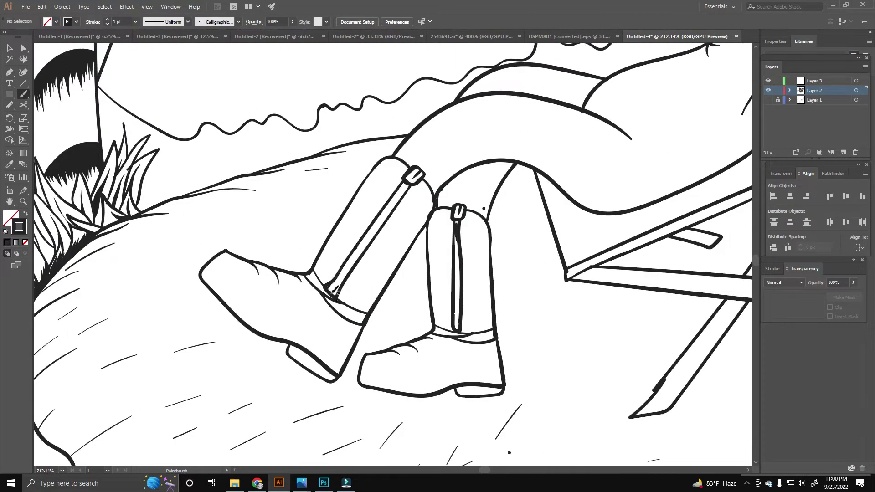
scroll(387, 283, down, 2)
scroll(410, 279, down, 1)
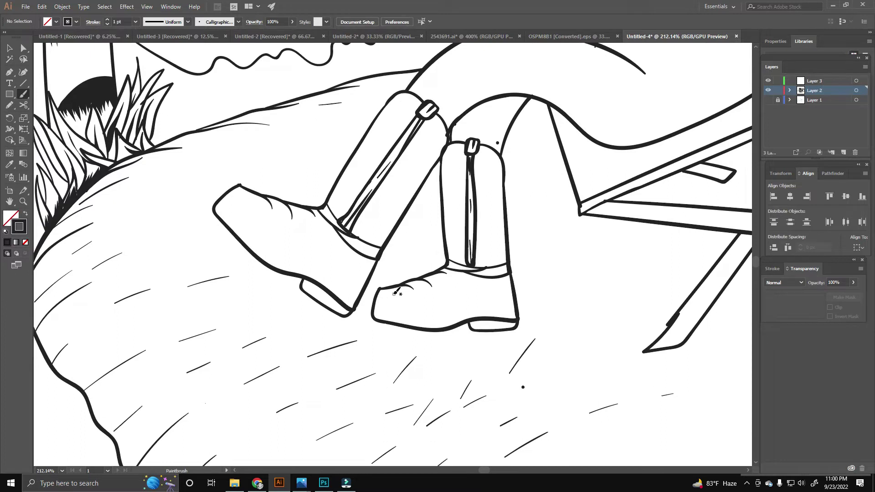
key(v)
scroll(357, 312, up, 2)
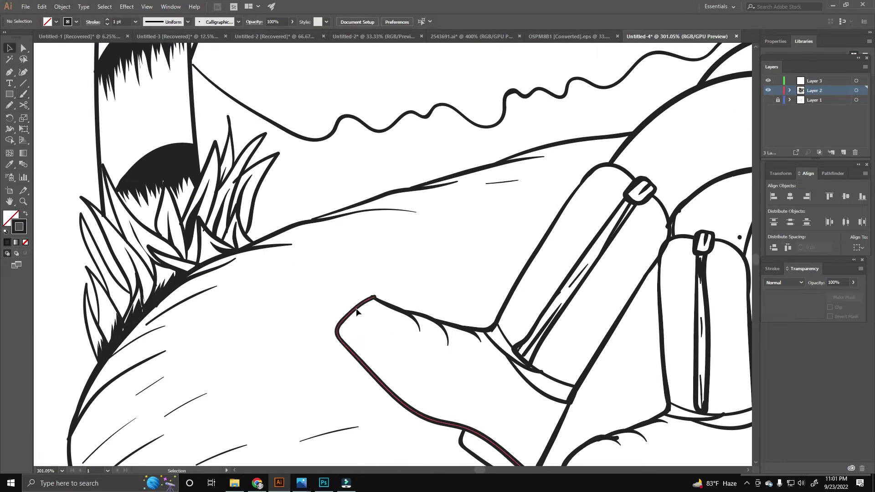
key(z)
scroll(525, 270, down, 8)
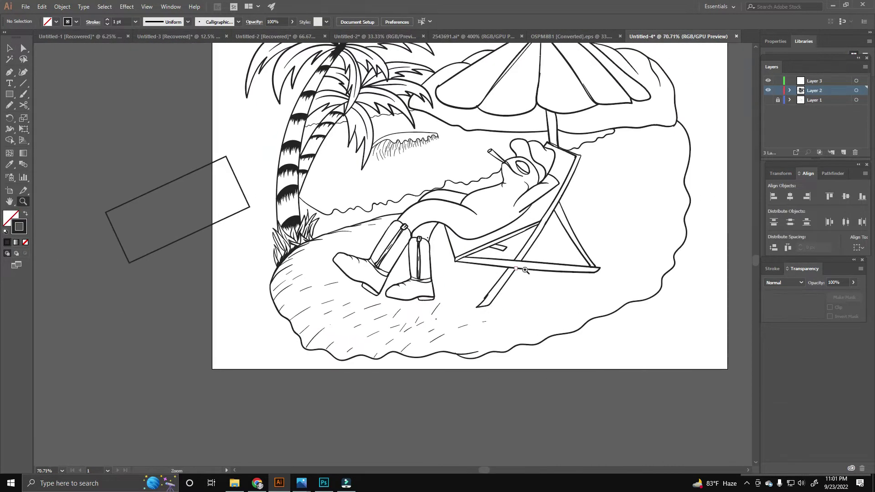
Inspect the deck chair and select the small bar under its seat.
scroll(501, 243, up, 8)
key(b)
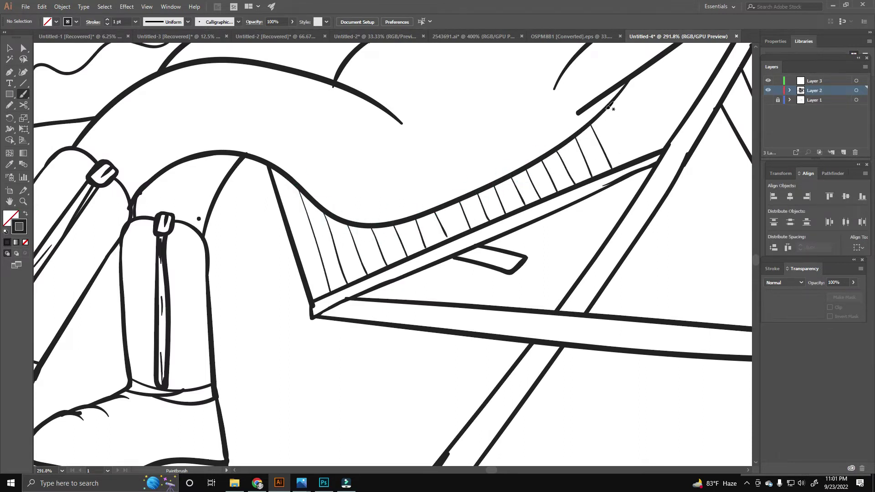
scroll(665, 149, up, 5)
scroll(616, 112, right, 4)
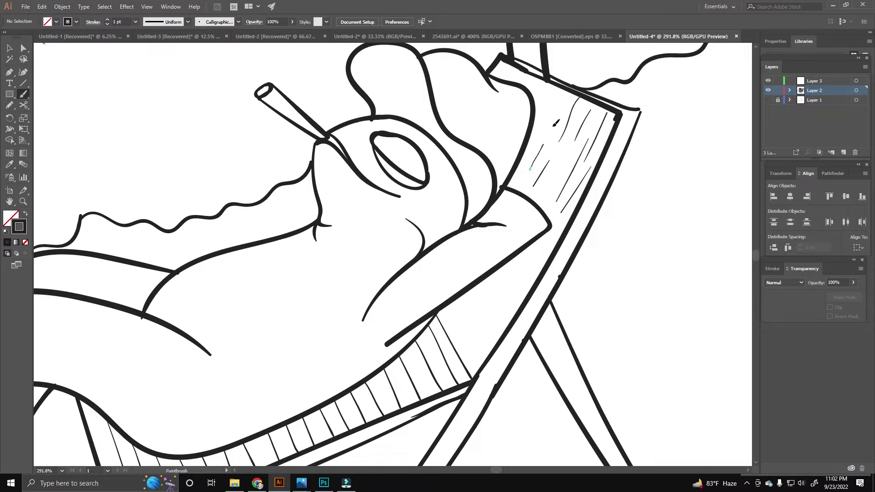
scroll(556, 137, down, 2)
scroll(566, 187, left, 1)
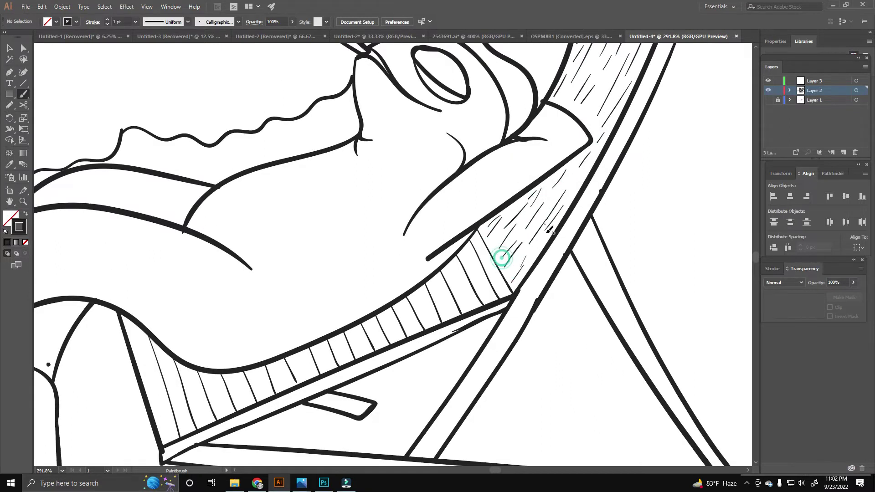
scroll(527, 264, down, 8)
scroll(511, 341, up, 3)
key(v)
click(514, 287)
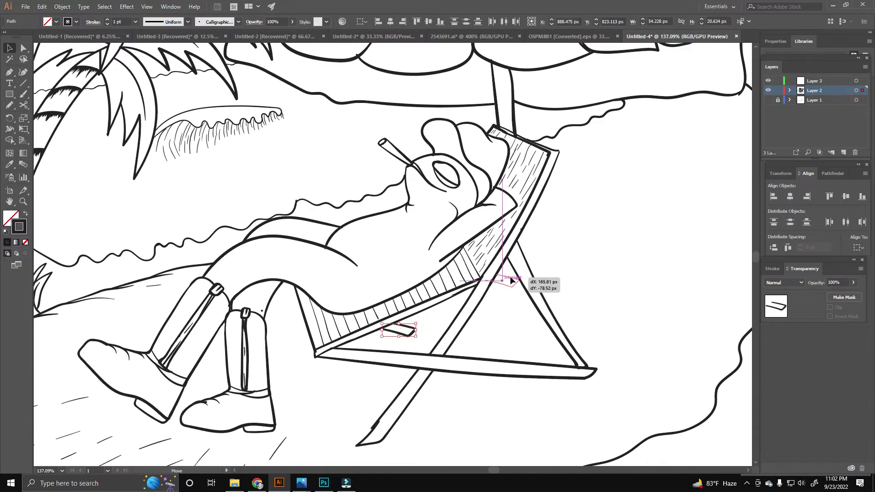
scroll(514, 319, up, 2)
scroll(567, 328, down, 5)
scroll(586, 355, up, 5)
scroll(526, 346, down, 5)
scroll(500, 364, down, 4)
scroll(488, 384, up, 3)
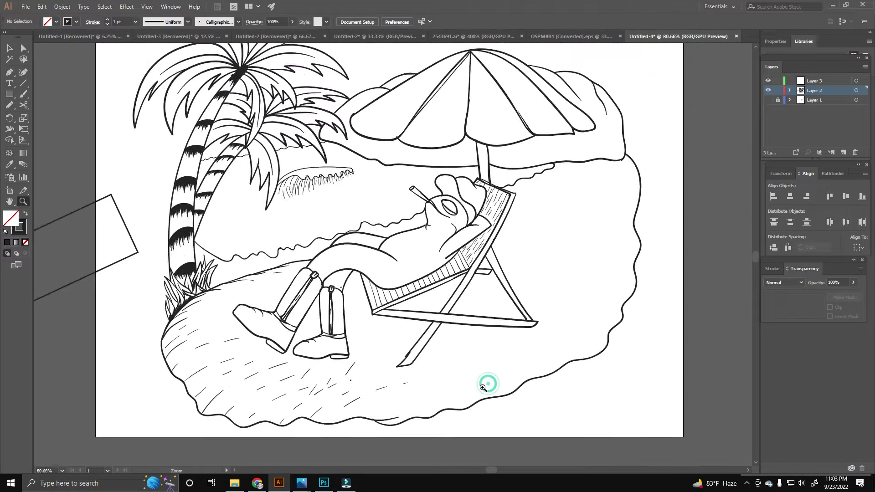
scroll(461, 354, up, 1)
Brush a few sand strokes near the right edge of the beach.
key(b)
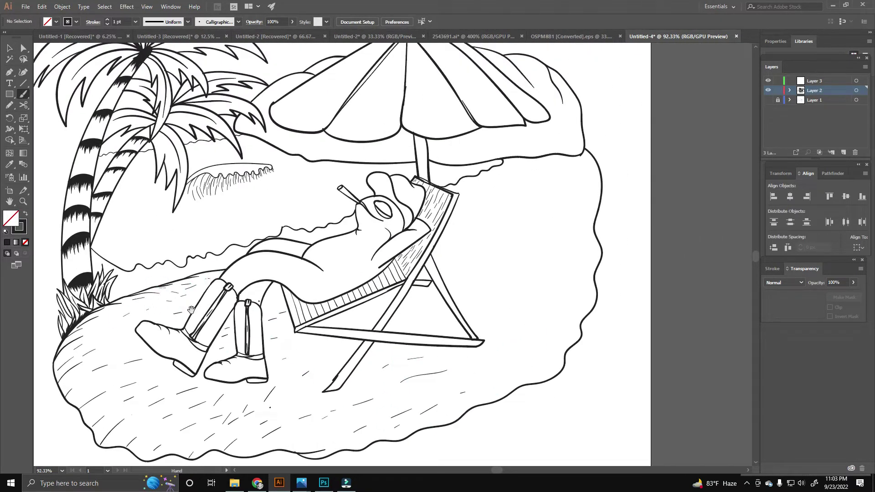
drag(191, 310, 236, 308)
drag(410, 310, 282, 310)
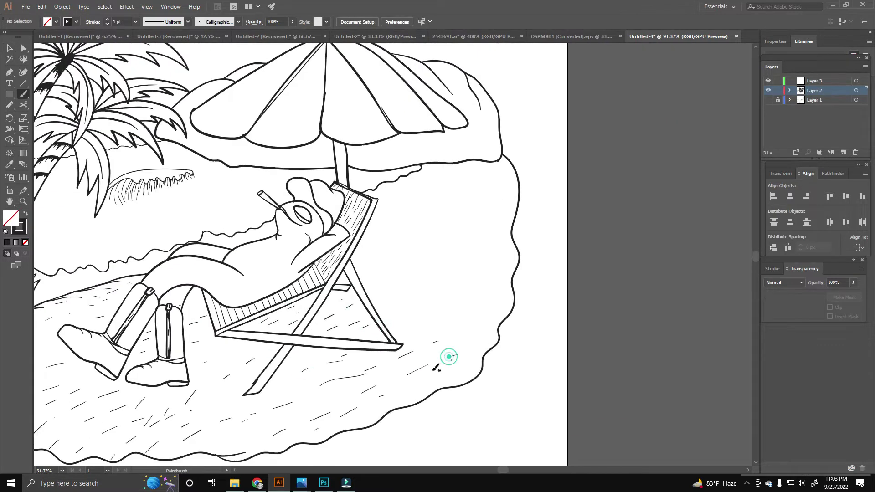
drag(466, 319, 403, 353)
drag(476, 278, 458, 286)
scroll(390, 217, down, 3)
Shade the chair leg, seat edge and top corner of the chair back with black Pencil strokes.
scroll(426, 322, up, 6)
key(n)
mouse_move(305, 312)
mouse_down()
mouse_move(363, 238)
mouse_move(383, 269)
mouse_up()
drag(371, 214, 383, 203)
mouse_move(411, 158)
mouse_down()
mouse_move(347, 255)
mouse_move(316, 254)
mouse_up()
drag(338, 205, 319, 246)
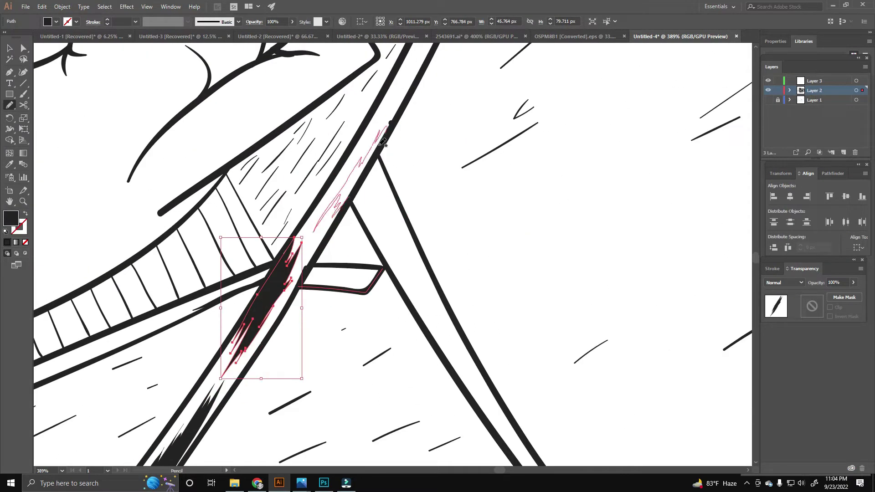
drag(308, 199, 304, 247)
drag(314, 218, 317, 196)
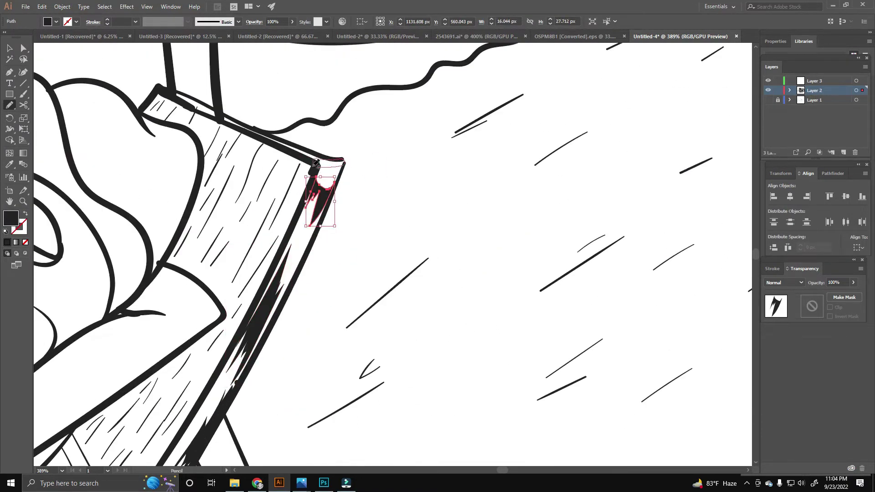
Draw jagged black shading at the seat corner and along the chair's lower bar.
scroll(317, 200, down, 10)
scroll(224, 351, up, 5)
scroll(242, 248, up, 3)
mouse_move(240, 250)
mouse_down()
mouse_move(251, 241)
mouse_move(246, 250)
mouse_up()
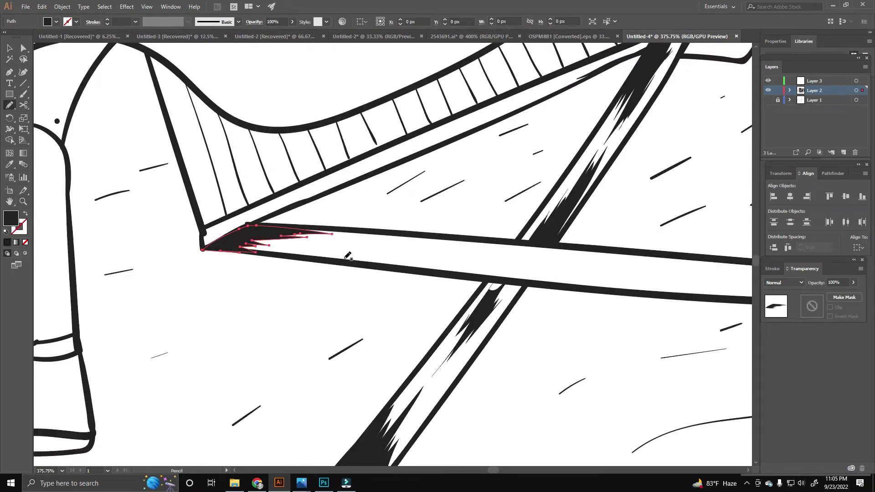
scroll(319, 255, right, 3)
scroll(319, 256, up, 1)
drag(279, 300, 381, 269)
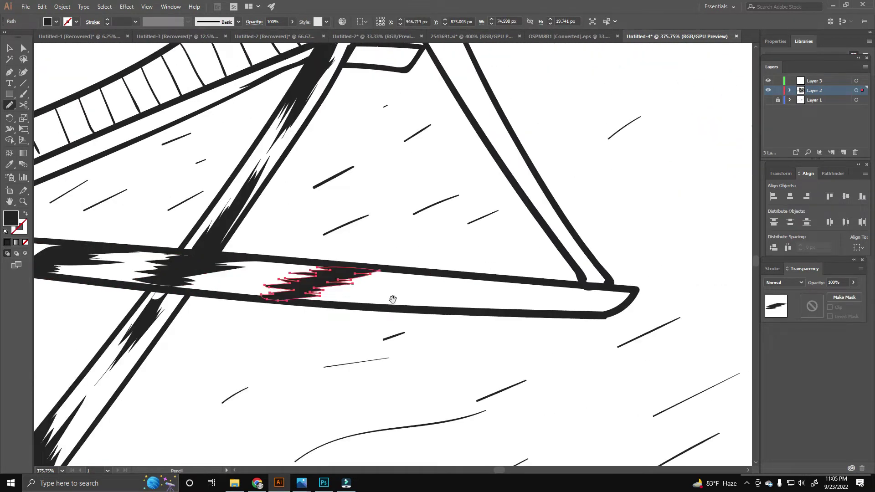
Shade the lower bar's tip, the area under the chair leg, and beneath the seat crossbar.
scroll(393, 298, right, 3)
scroll(442, 306, right, 3)
drag(269, 379, 465, 320)
scroll(421, 348, down, 5)
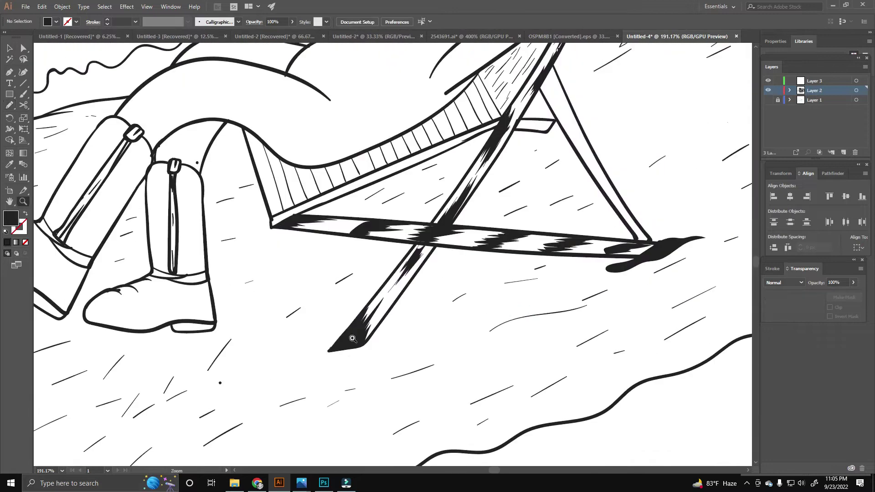
drag(320, 358, 465, 347)
scroll(450, 313, down, 3)
scroll(450, 313, up, 5)
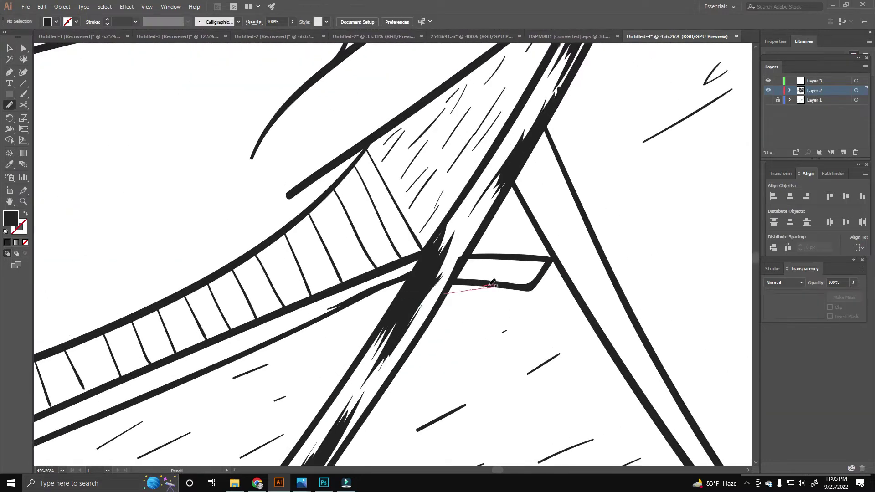
drag(413, 284, 490, 286)
scroll(501, 299, down, 2)
Select the chair-leg line, a second chair path and the crossbar paths together.
key(v)
click(349, 296)
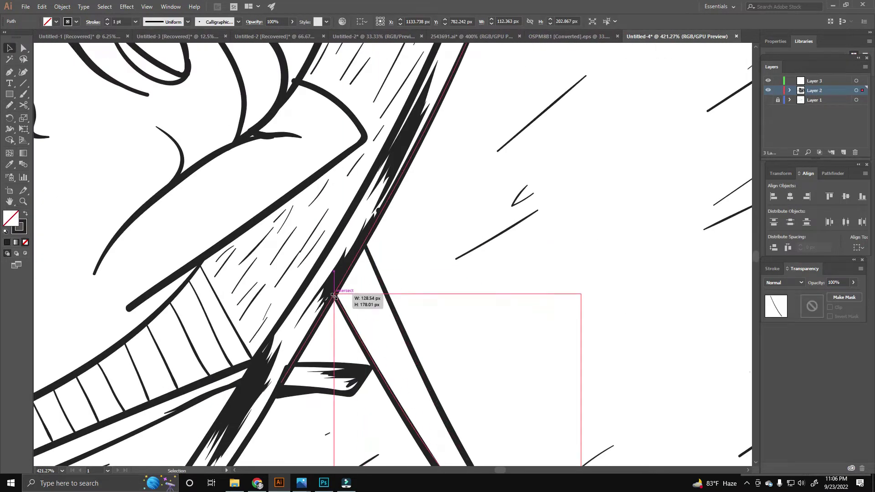
scroll(391, 283, down, 2)
scroll(456, 319, down, 4)
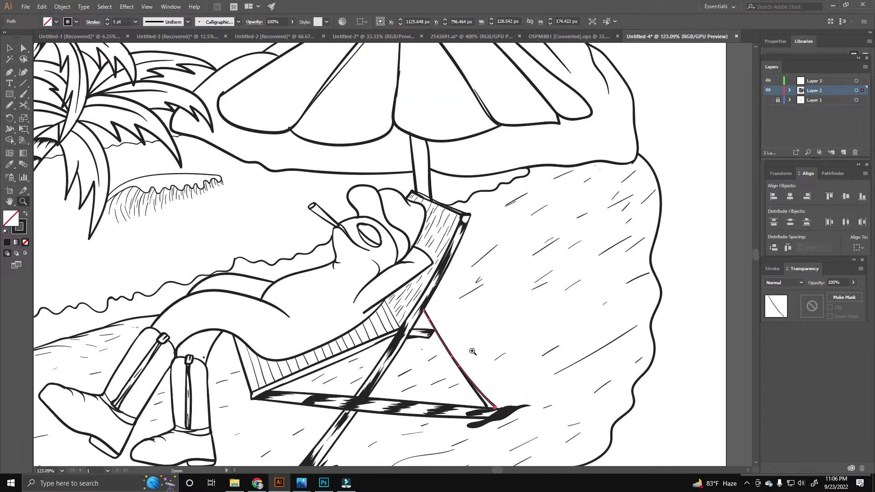
scroll(427, 311, down, 2)
scroll(482, 347, up, 5)
shift+click(481, 338)
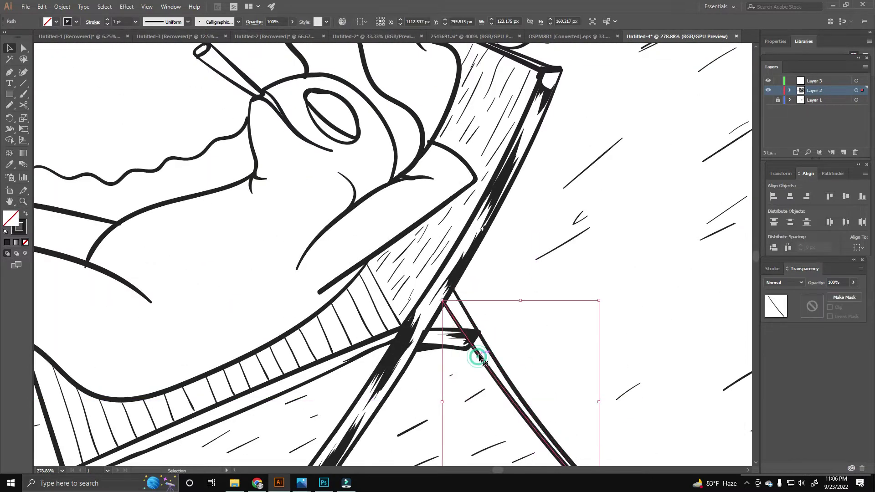
scroll(475, 349, up, 5)
shift+click(533, 265)
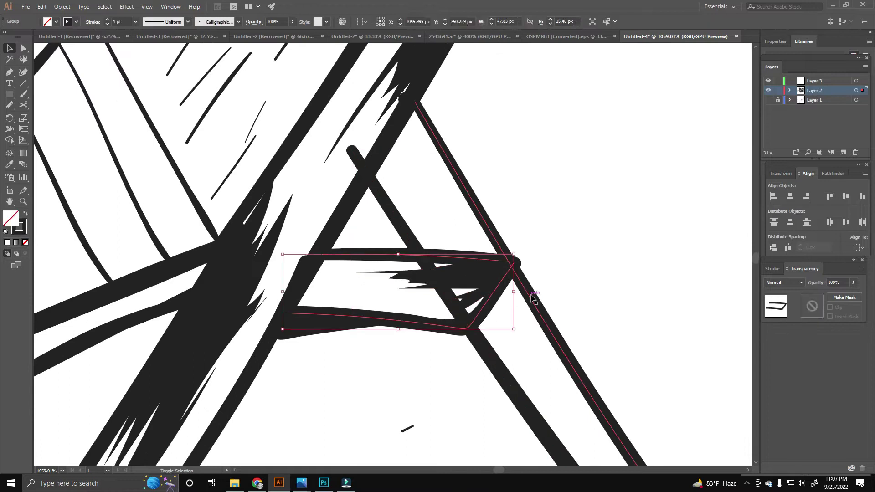
scroll(534, 265, down, 10)
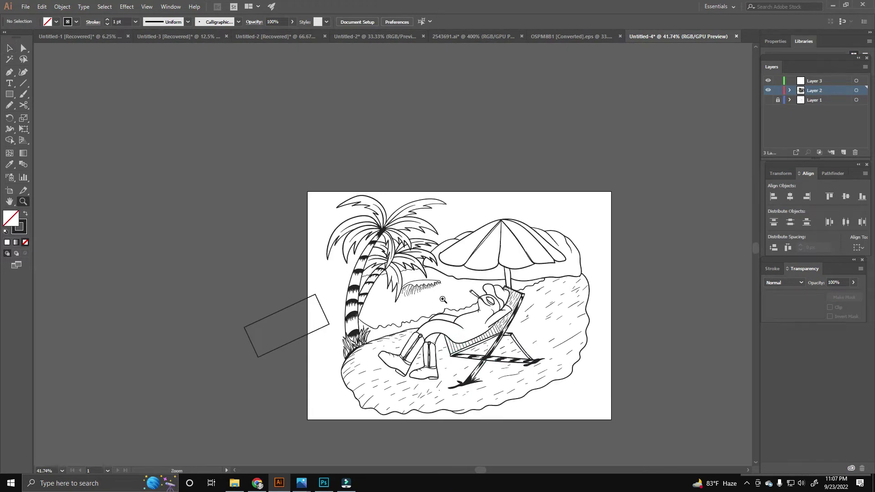
scroll(405, 379, up, 10)
Shade the boot soles and heels with jagged black Pencil fills.
key(n)
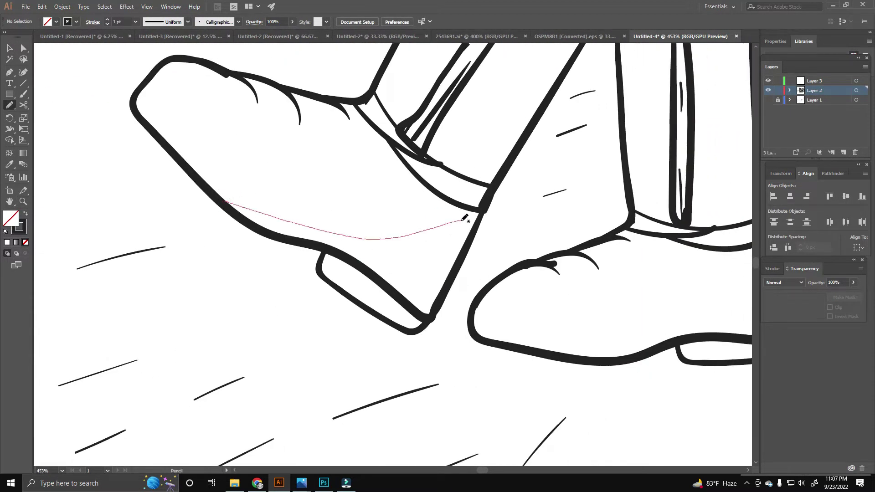
drag(365, 261, 411, 234)
key(ctrl+z)
scroll(363, 283, down, 1)
mouse_move(324, 218)
mouse_down()
mouse_move(413, 212)
mouse_move(328, 219)
mouse_up()
scroll(329, 220, down, 5)
scroll(419, 293, up, 5)
drag(364, 255, 294, 217)
mouse_move(505, 314)
mouse_down()
mouse_move(505, 236)
mouse_move(428, 259)
mouse_up()
drag(542, 237, 437, 261)
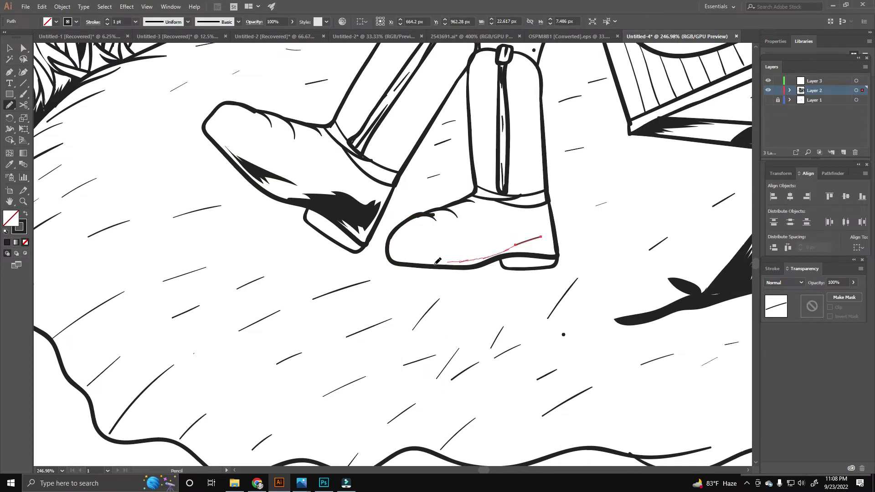
drag(548, 218, 547, 214)
Add jagged black shading up the shafts and along the edges of both boots.
scroll(573, 236, up, 2)
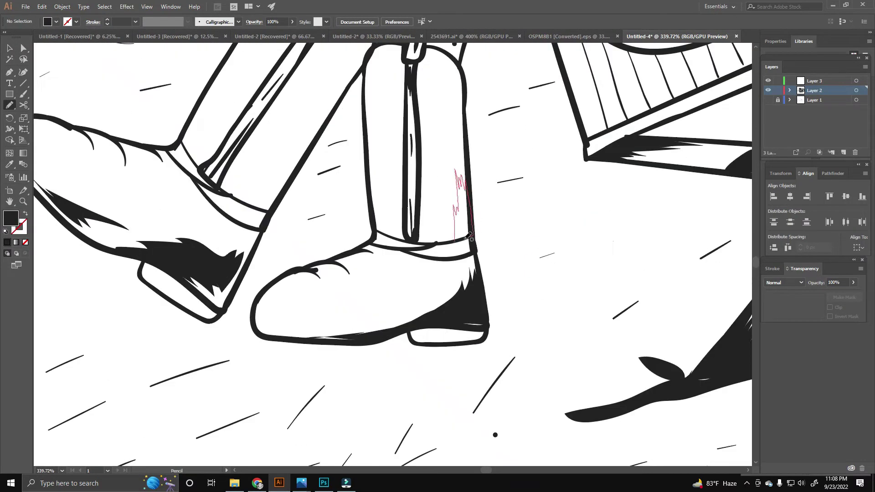
drag(435, 116, 453, 121)
scroll(452, 121, down, 3)
drag(510, 383, 485, 385)
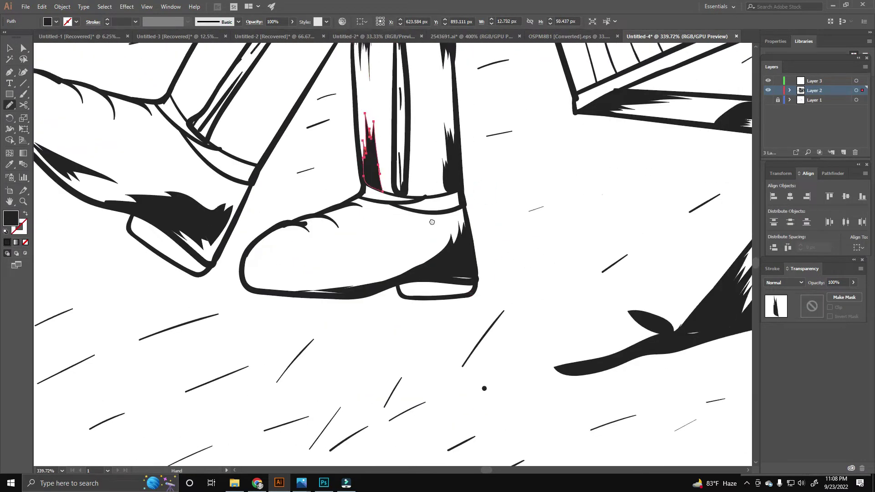
scroll(485, 384, up, 3)
drag(440, 296, 461, 255)
drag(456, 196, 469, 173)
drag(479, 118, 511, 101)
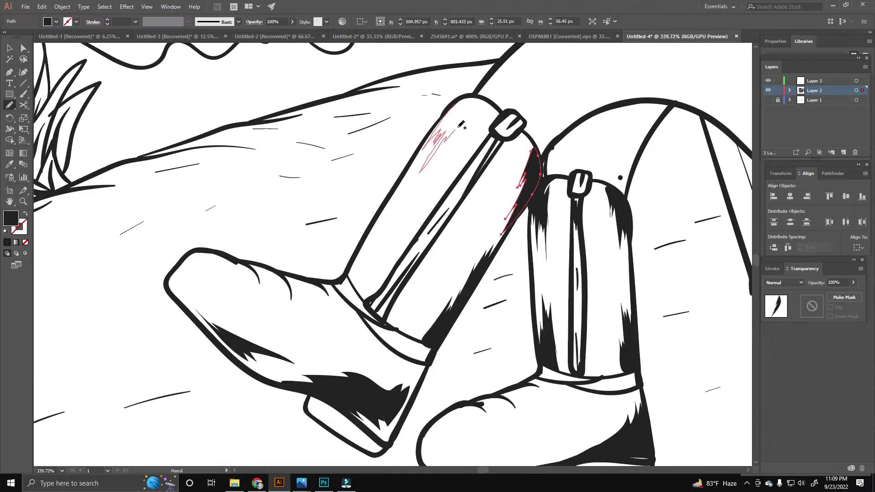
drag(416, 217, 439, 190)
scroll(433, 227, down, 5)
Draw two rows of black spiky stripes along the lizard's tail.
scroll(555, 236, up, 5)
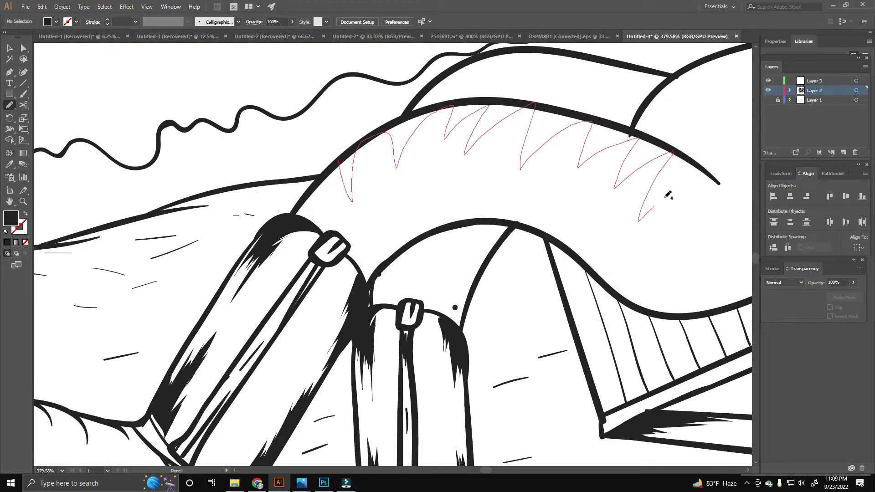
drag(437, 106, 436, 105)
scroll(436, 106, up, 3)
scroll(436, 106, right, 3)
drag(367, 157, 417, 150)
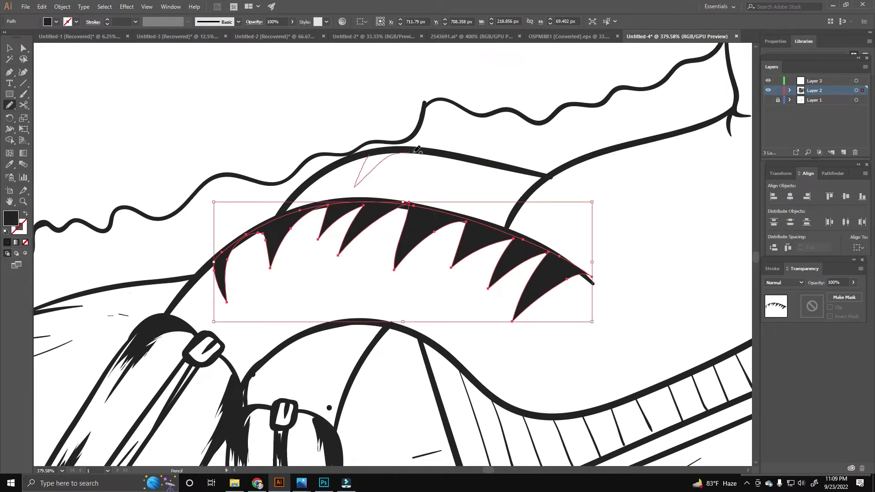
drag(531, 176, 529, 176)
scroll(456, 192, down, 1)
scroll(366, 269, up, 2)
drag(258, 211, 305, 176)
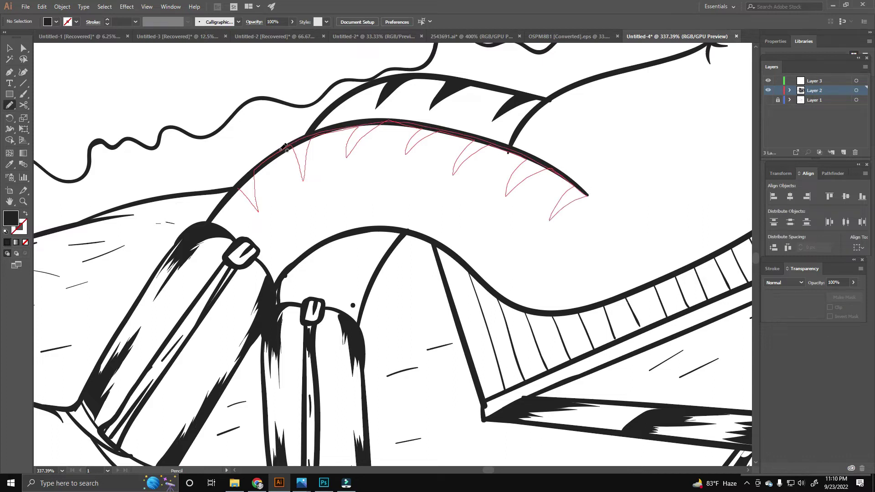
drag(285, 147, 284, 149)
scroll(407, 250, down, 5)
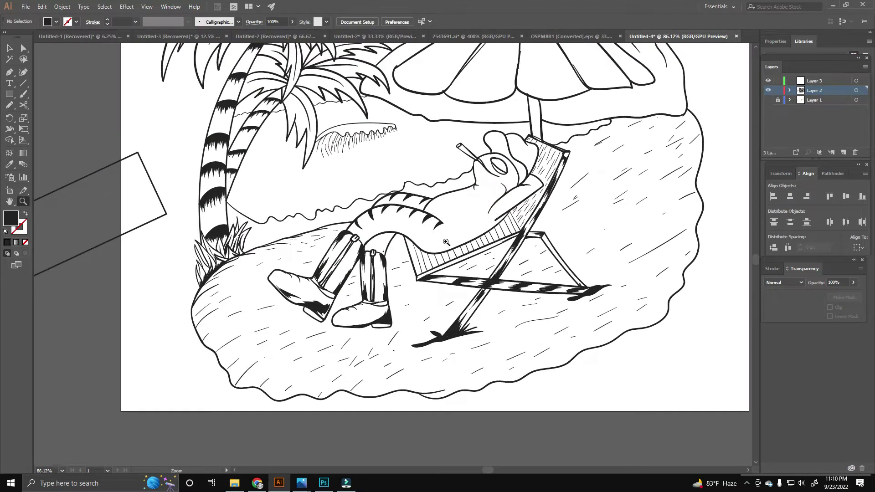
scroll(465, 236, up, 4)
Add a row of black spikes along the body by the chair back, plus one near the head.
drag(374, 284, 375, 284)
scroll(490, 206, up, 3)
drag(529, 155, 478, 253)
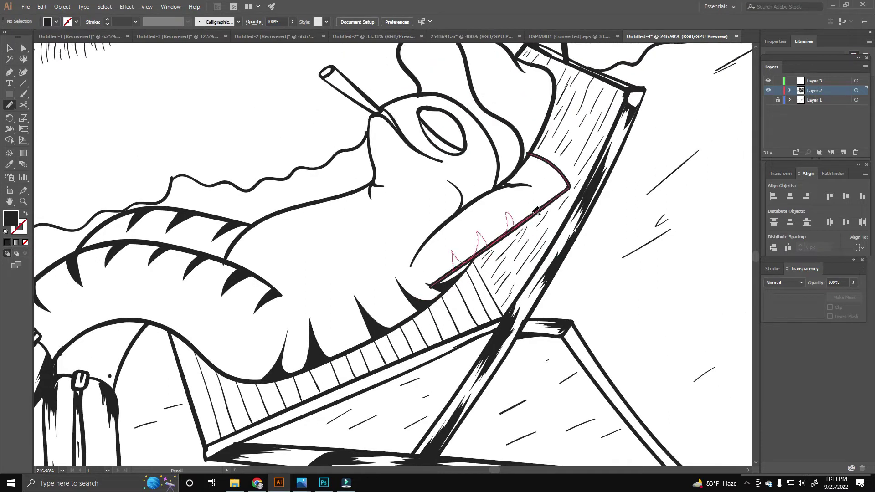
drag(529, 160, 549, 144)
scroll(556, 136, down, 3)
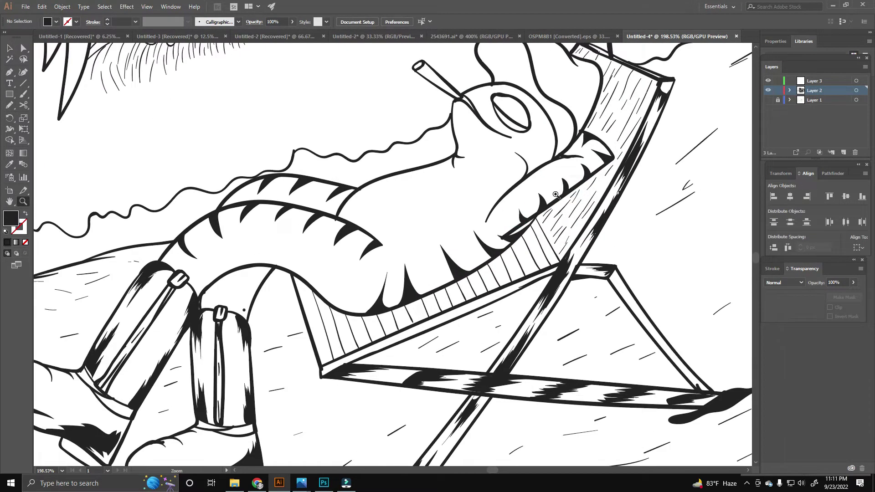
scroll(503, 248, up, 4)
drag(463, 259, 495, 285)
scroll(519, 267, up, 2)
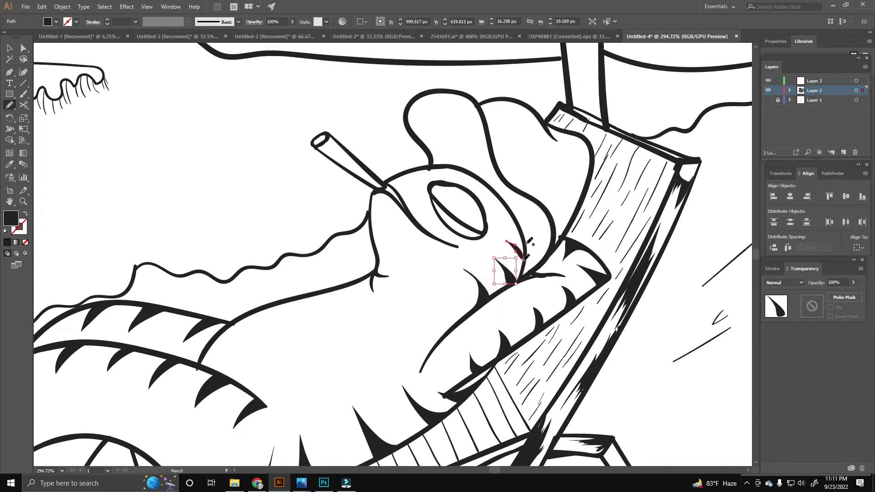
Select and then deselect the lizard's head outline.
scroll(501, 228, up, 2)
key(v)
click(453, 217)
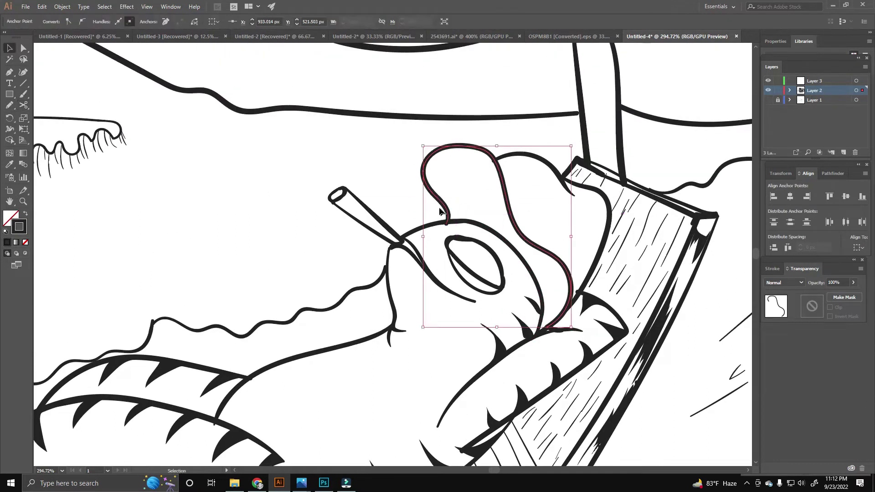
key(ctrl+shift+a)
scroll(456, 228, up, 1)
scroll(500, 232, right, 2)
Fill the top of the lizard's head with black Pencil shading.
key(z)
scroll(500, 231, down, 5)
scroll(456, 205, up, 1)
scroll(439, 175, up, 5)
key(b)
scroll(540, 251, up, 3)
key(n)
key(shift+x)
drag(479, 130, 517, 137)
scroll(501, 136, up, 1)
drag(534, 167, 508, 124)
drag(550, 218, 543, 209)
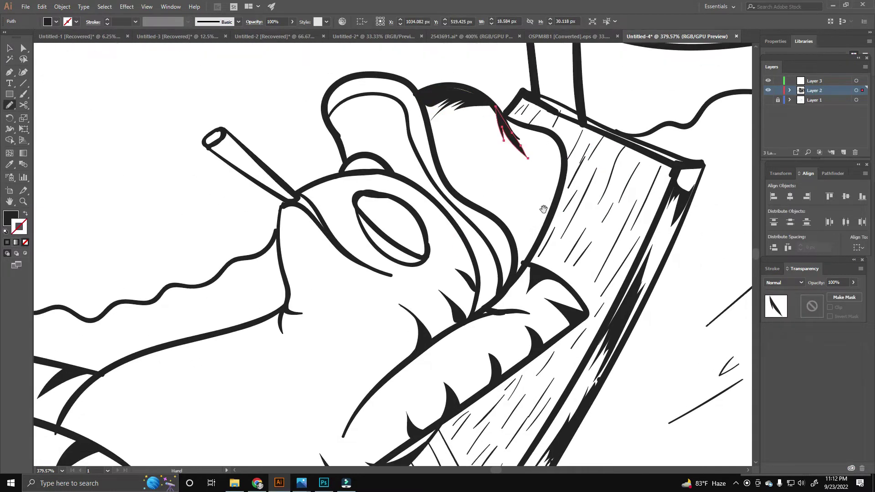
Retrace and reshape the lizard's head outline with the Pencil.
scroll(525, 197, down, 5)
scroll(438, 246, up, 4)
key(n)
key(shift+x)
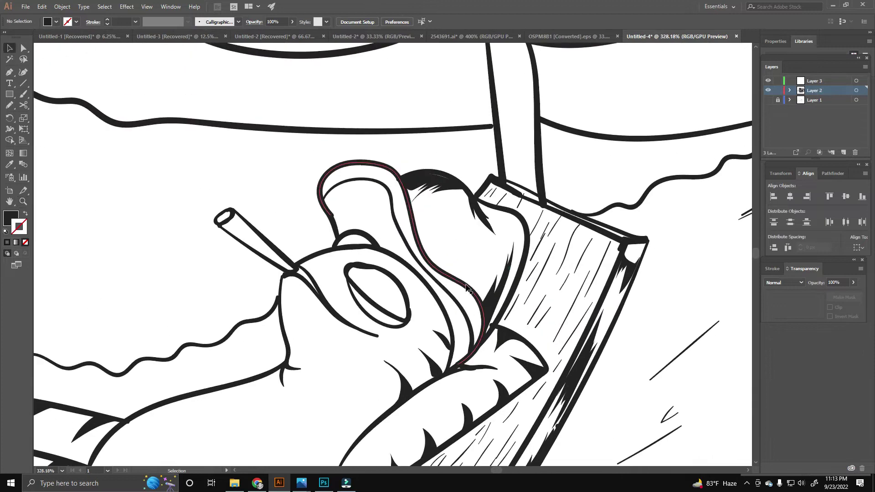
drag(331, 214, 455, 364)
drag(469, 234, 404, 189)
Start a black filled shadow under a palm frond.
alt+scroll(402, 282, up, 1)
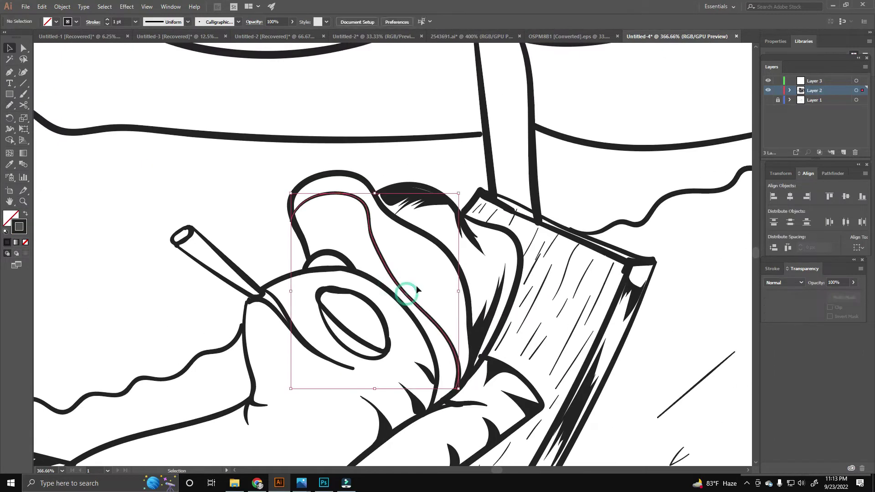
scroll(399, 282, down, 5)
scroll(500, 277, up, 5)
key(n)
mouse_move(273, 253)
mouse_down()
mouse_move(326, 217)
mouse_move(339, 228)
mouse_move(278, 278)
mouse_up()
Complete the black shadow under the palm frond and start a hatch line on the hill.
drag(369, 203, 312, 266)
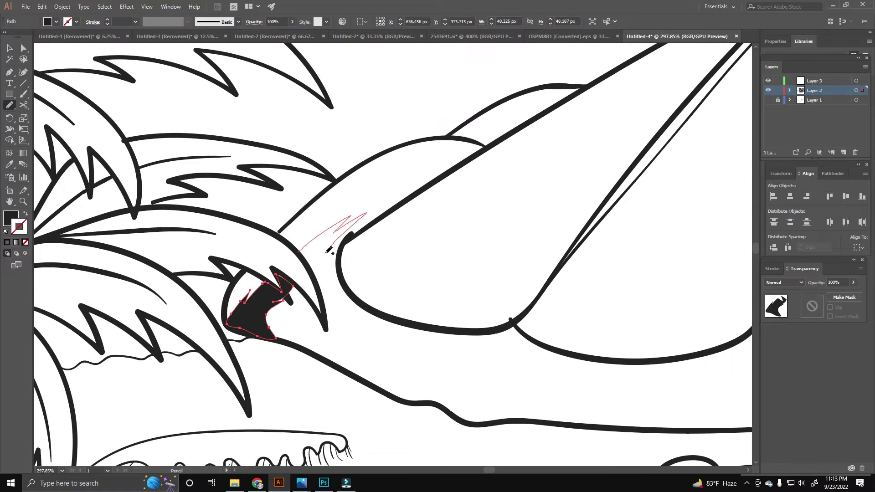
drag(357, 349, 369, 294)
drag(461, 274, 408, 336)
alt+scroll(409, 336, down, 5)
alt+scroll(513, 307, up, 4)
Hatch the hill under and to the right of the umbrella with thin Paintbrush lines.
key(b)
drag(321, 272, 299, 306)
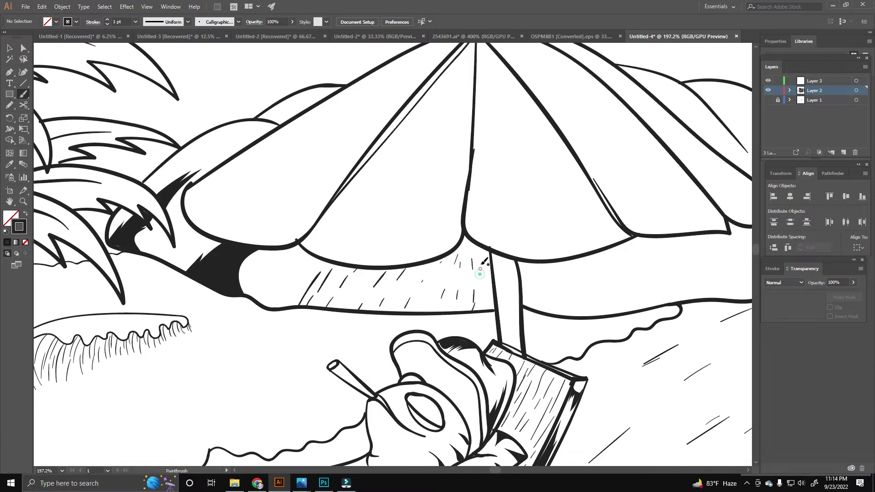
drag(556, 294, 547, 309)
drag(586, 271, 496, 246)
drag(662, 268, 648, 285)
drag(692, 267, 586, 272)
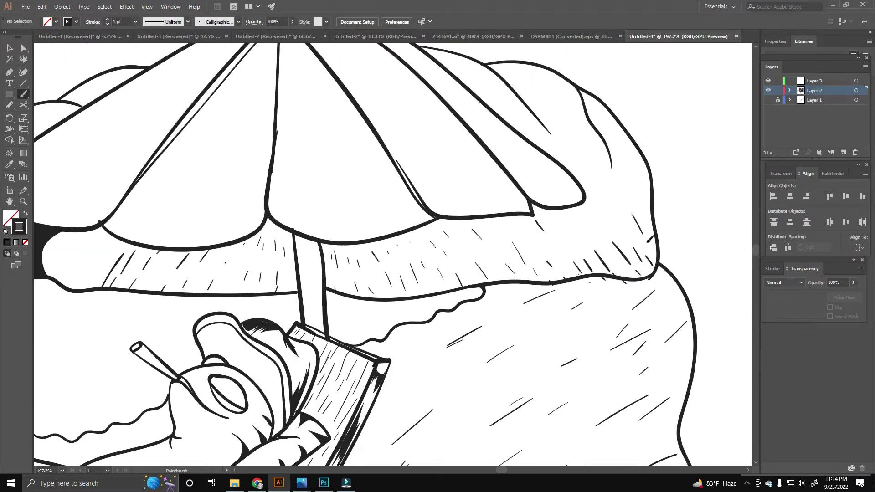
Undo the shadow shapes under the umbrella and bring the hilltop behind it into view.
alt+scroll(602, 108, down, 3)
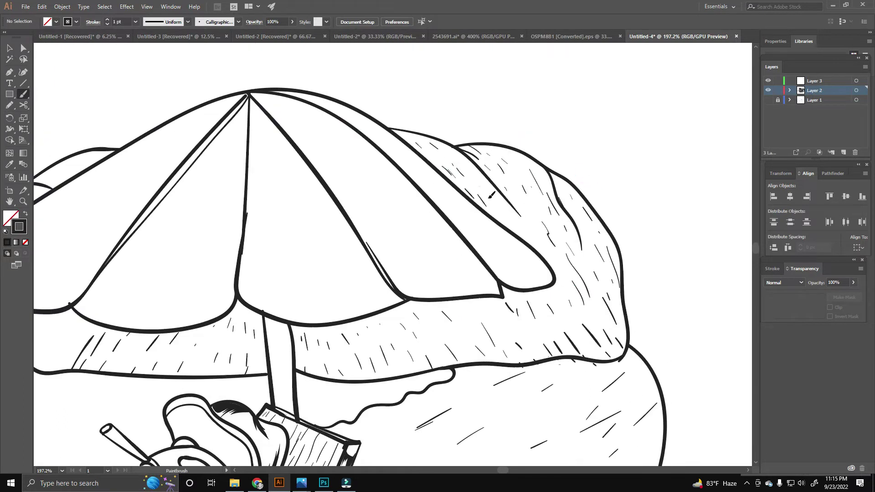
alt+scroll(304, 179, up, 3)
key(ctrl+z)
key(ctrl+z)
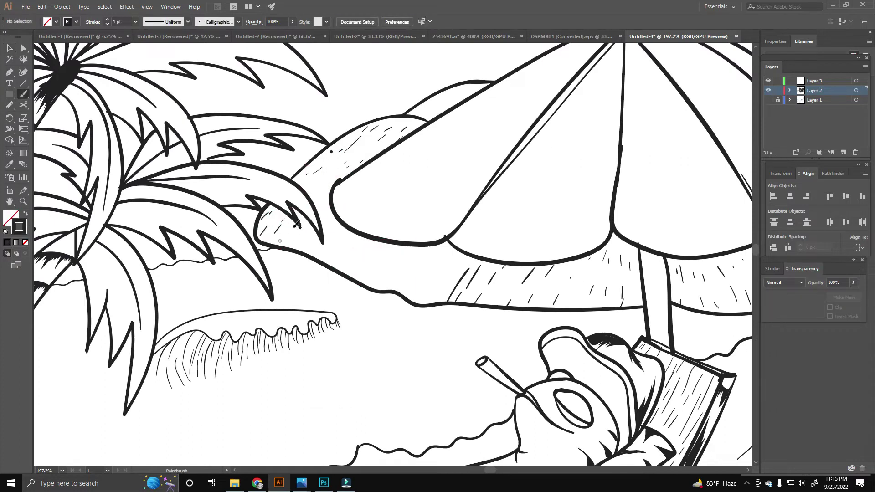
drag(430, 107, 325, 266)
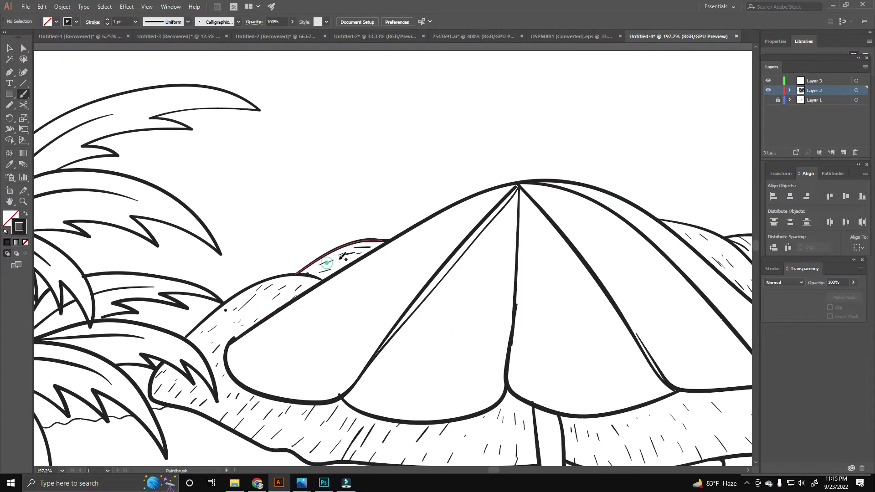
alt+scroll(340, 258, down, 3)
alt+scroll(395, 294, up, 2)
Fill the gaps under the umbrella's scallops and its peak with solid black.
key(n)
drag(407, 297, 412, 301)
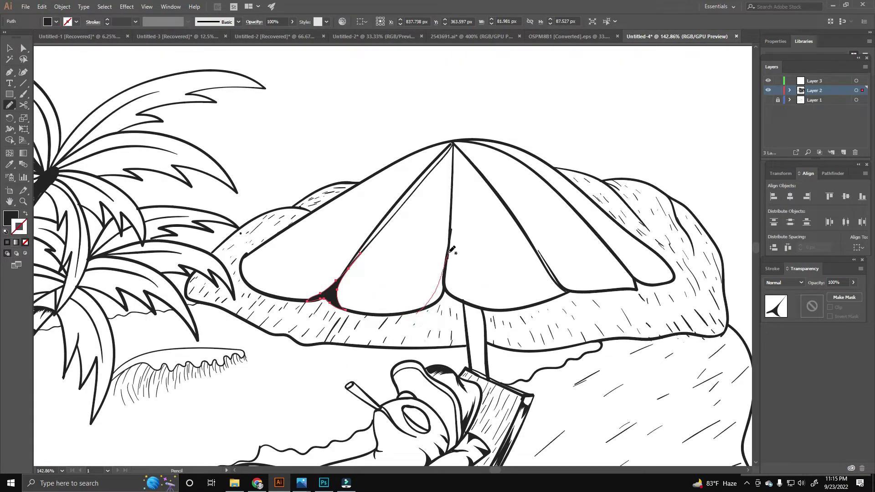
drag(453, 322, 455, 322)
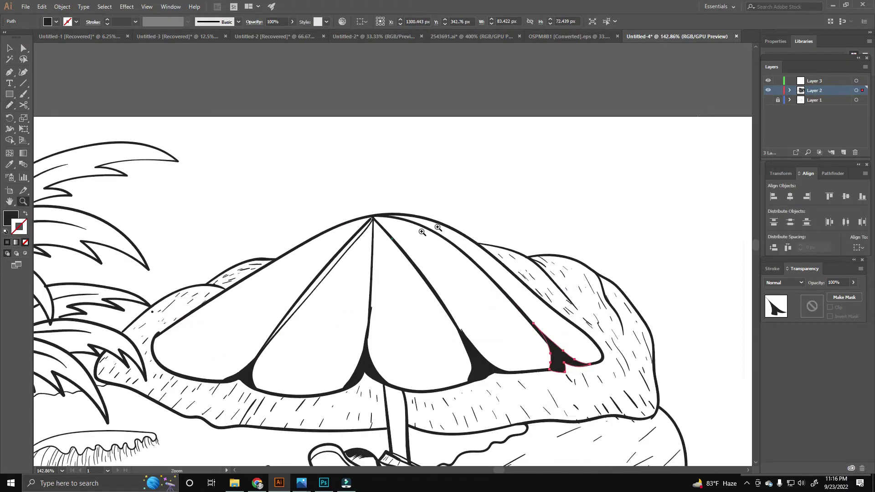
scroll(444, 161, up, 3)
drag(539, 169, 542, 173)
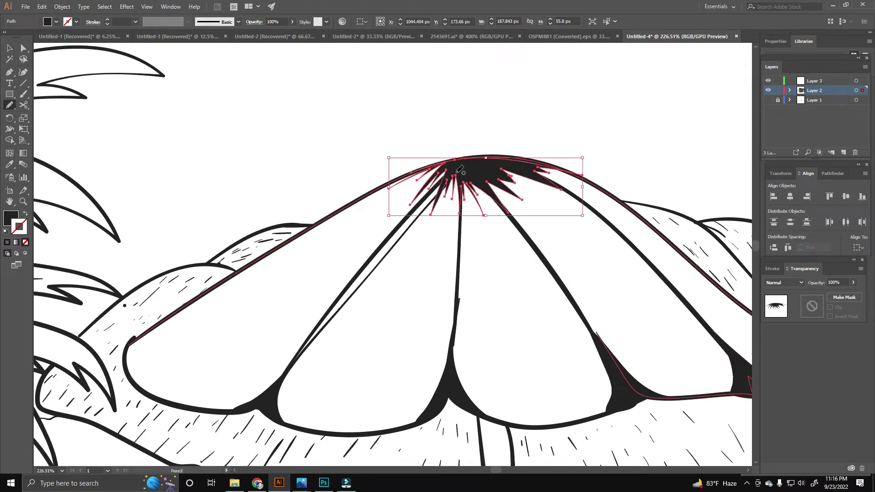
alt+scroll(455, 228, down, 5)
alt+scroll(438, 227, up, 5)
alt+scroll(437, 225, up, 3)
Shade inside the umbrella pole black, then zoom in on the lizard in the chair.
key(a)
alt+scroll(437, 225, down, 5)
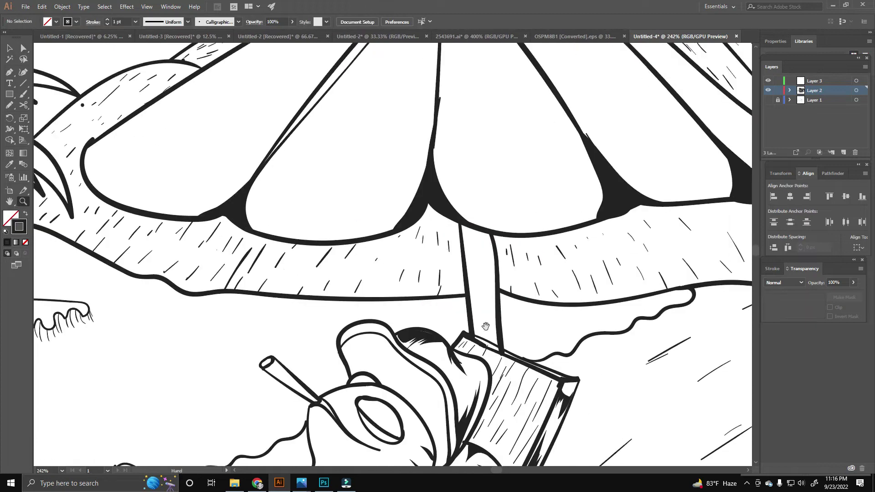
key(n)
drag(392, 260, 388, 208)
scroll(396, 189, up, 2)
drag(386, 242, 375, 184)
key(ctrl+0)
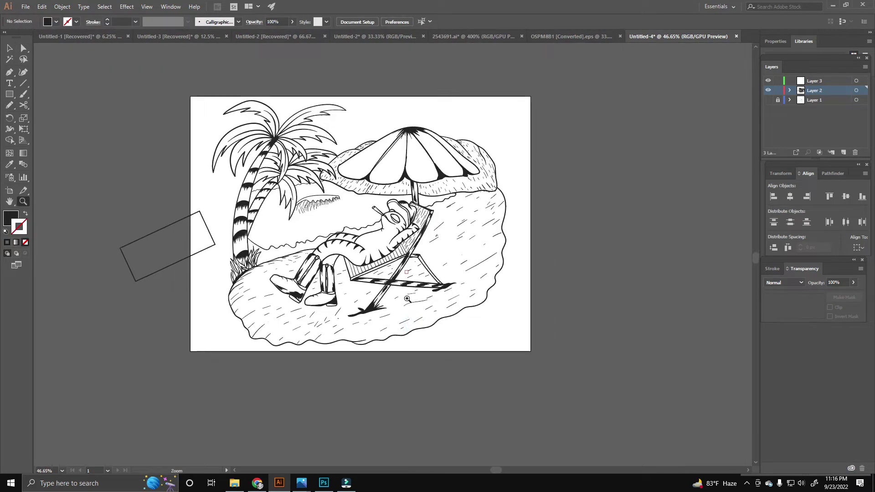
drag(469, 278, 484, 279)
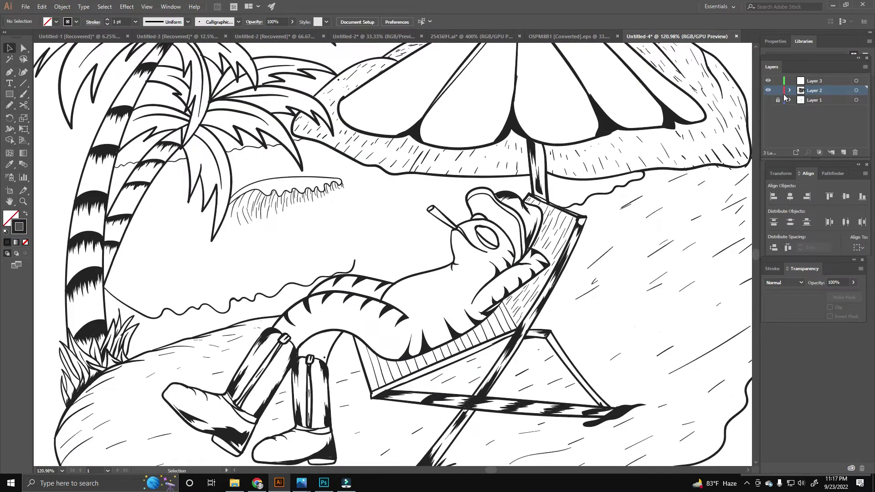
alt+scroll(449, 249, up, 2)
Add small spikes along the lizard's neck and on top of its head.
key(b)
scroll(437, 273, up, 1)
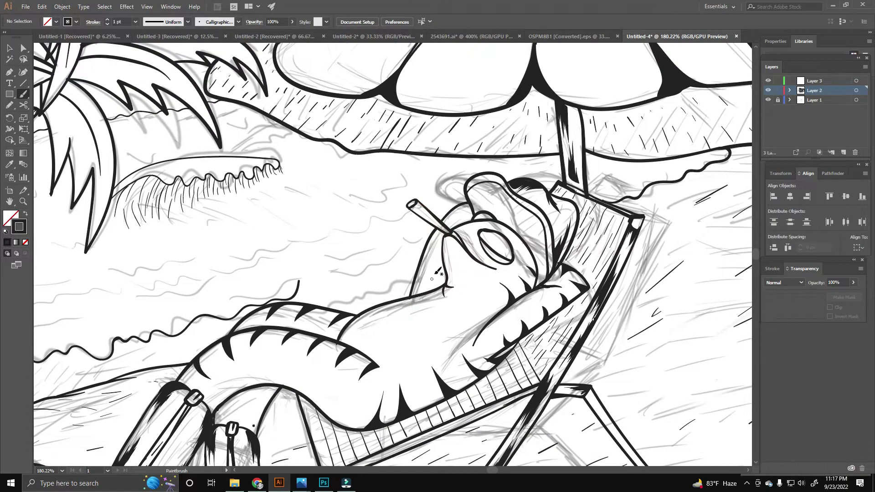
key(n)
drag(429, 266, 424, 276)
drag(447, 231, 460, 225)
Zoom in close on the cigarette tip with the Paintbrush active.
key(ctrl+0)
alt+scroll(436, 253, up, 10)
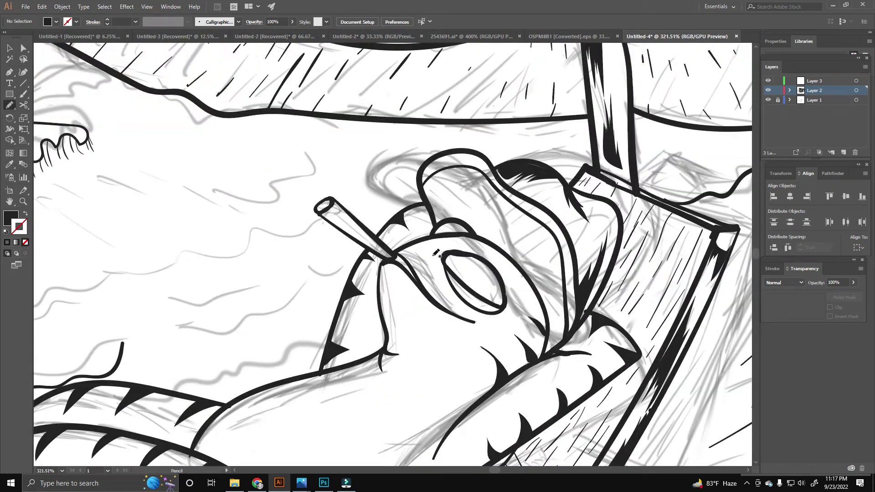
alt+scroll(442, 247, up, 4)
key(ctrl+0)
alt+scroll(414, 304, up, 8)
key(b)
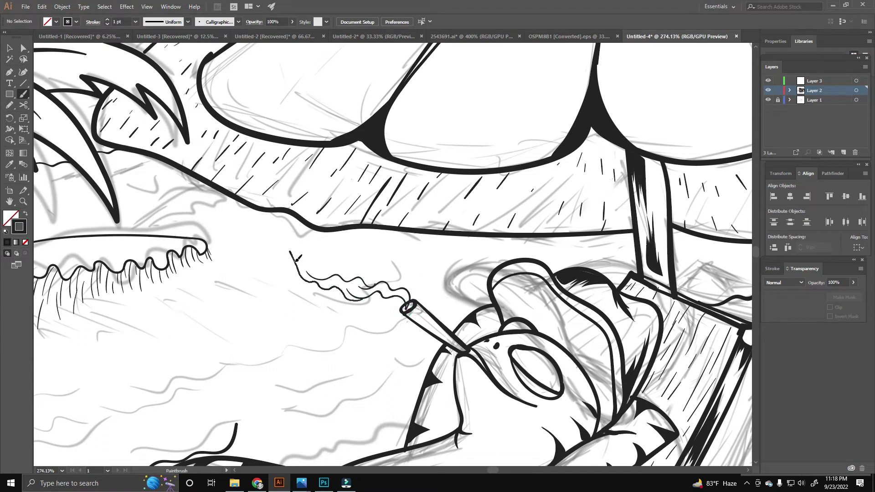
key(ctrl+0)
alt+scroll(382, 239, up, 9)
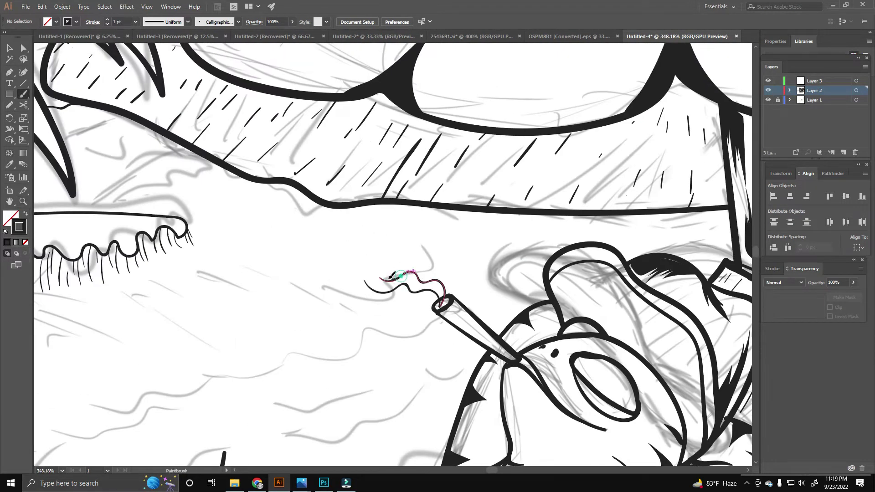
alt+scroll(348, 222, up, 4)
Reshape the smoke so both strands meet at the cigarette tip.
drag(313, 121, 453, 307)
alt+scroll(377, 187, down, 2)
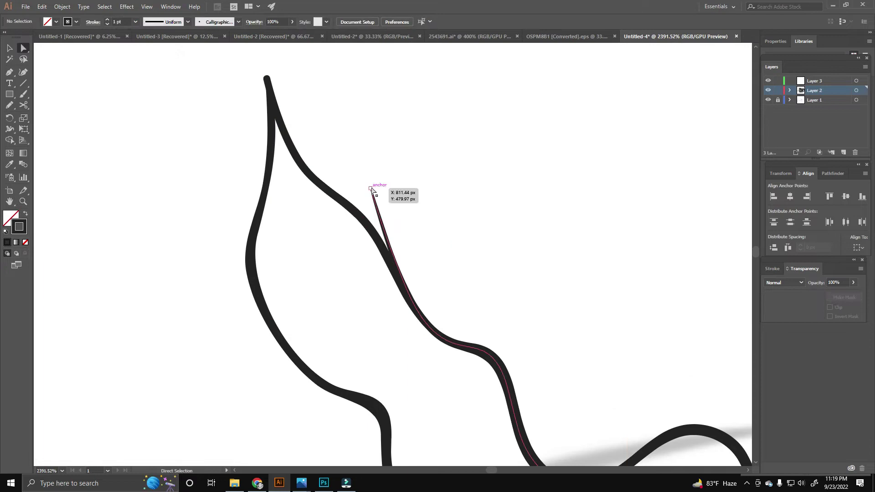
alt+scroll(517, 251, down, 10)
mouse_move(490, 322)
mouse_down()
mouse_move(636, 314)
mouse_move(617, 295)
mouse_move(628, 297)
mouse_up()
Hide the grey sketch layer and expand the line art into shapes.
click(768, 100)
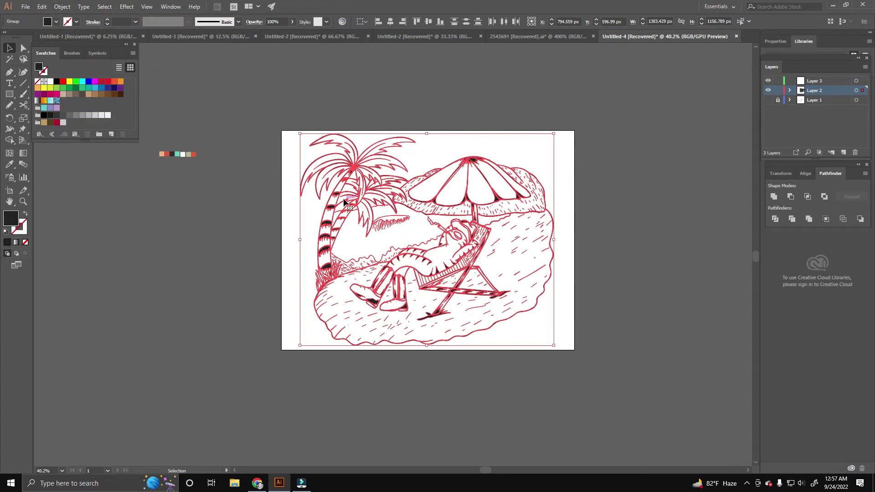
click(62, 6)
click(82, 114)
Save the palette strip's colours as a new colour group.
click(404, 289)
click(178, 154)
click(134, 53)
click(196, 66)
key(Return)
Select all the artwork and give it a mint green fill.
key(ctrl+plus)
key(ctrl+a)
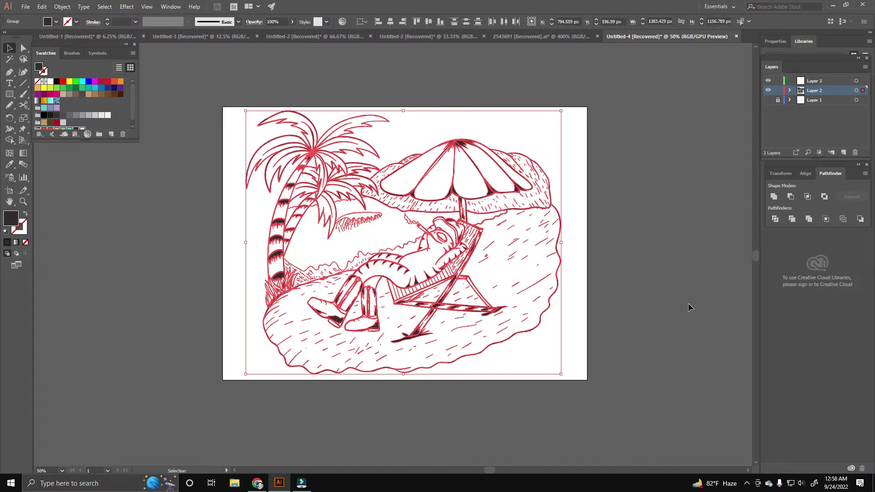
drag(241, 112, 569, 373)
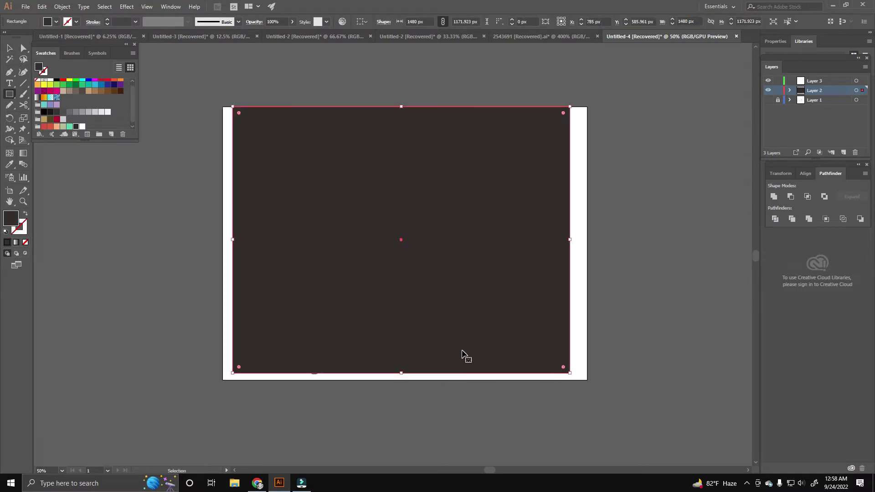
click(72, 130)
Change the fill to olive green and isolate the drawing group for editing.
drag(700, 286, 673, 306)
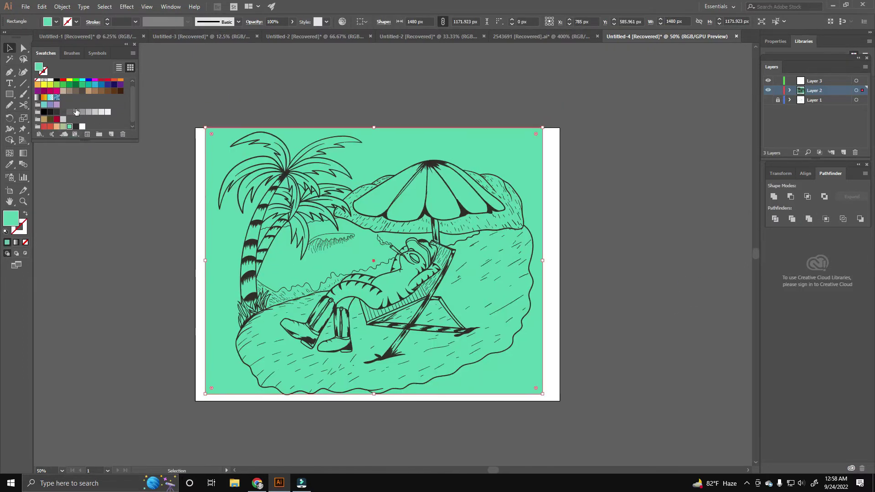
double_click(11, 219)
key(Return)
double_click(11, 219)
click(534, 183)
double_click(529, 163)
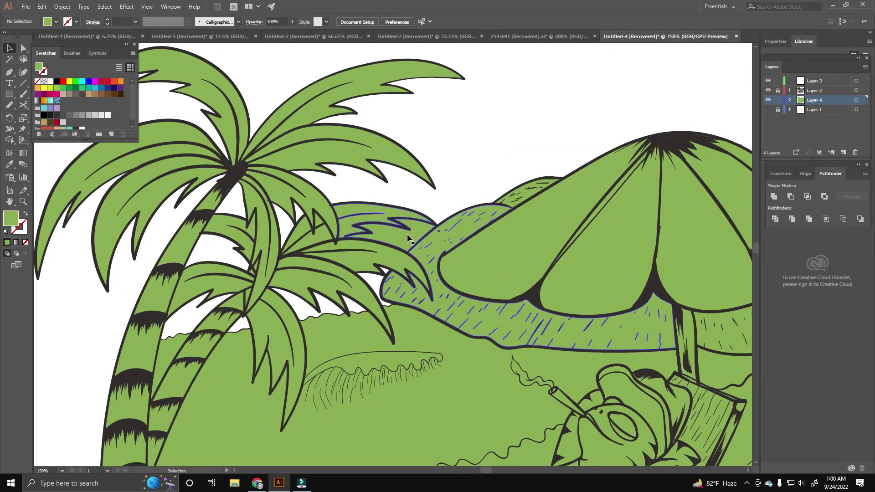
Colour the chosen umbrella panel red.
scroll(406, 234, down, 5)
scroll(267, 257, down, 5)
key(ctrl+minus)
key(ctrl+minus)
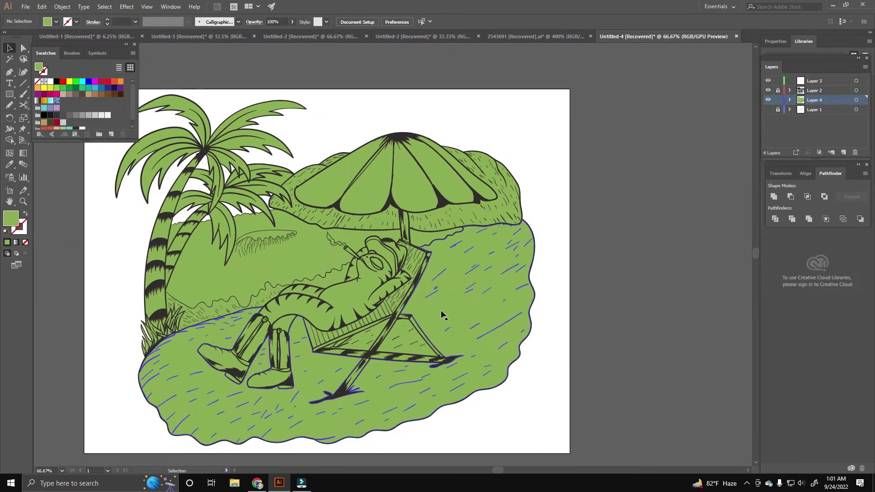
scroll(372, 185, up, 2)
scroll(82, 110, down, 1)
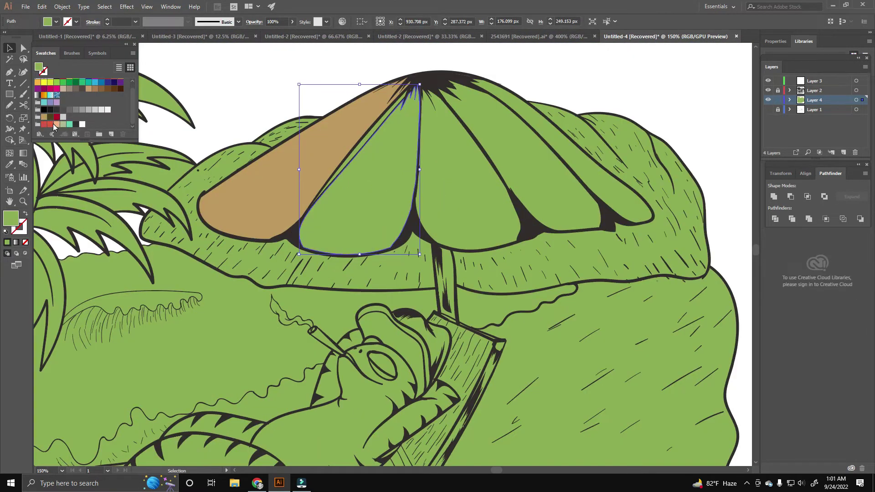
click(48, 124)
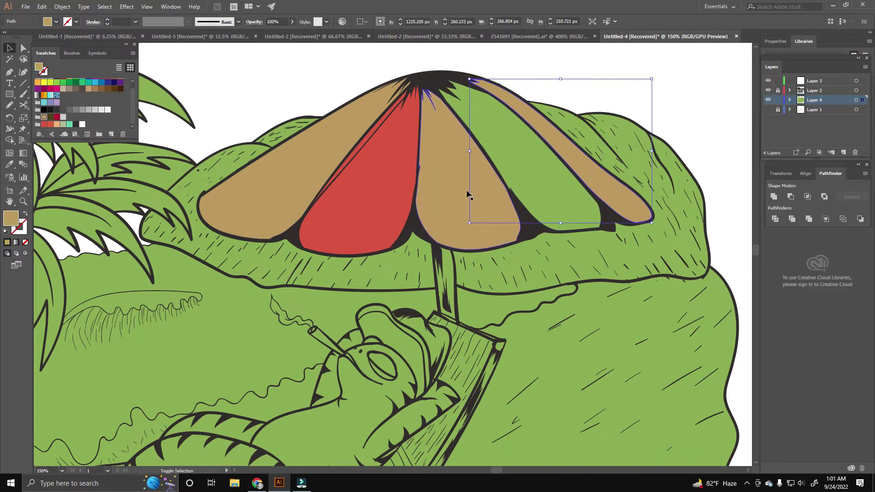
Fill the sand ground shape with peach.
key(ctrl+minus)
key(ctrl+minus)
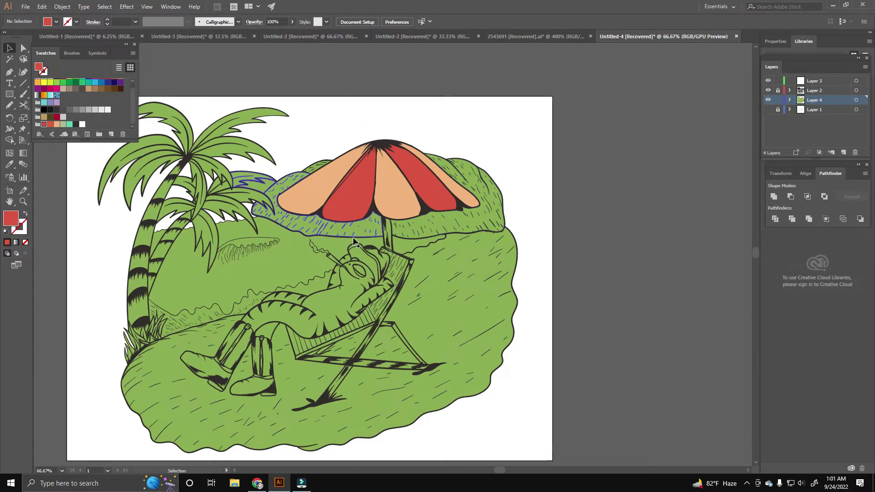
click(469, 289)
click(56, 124)
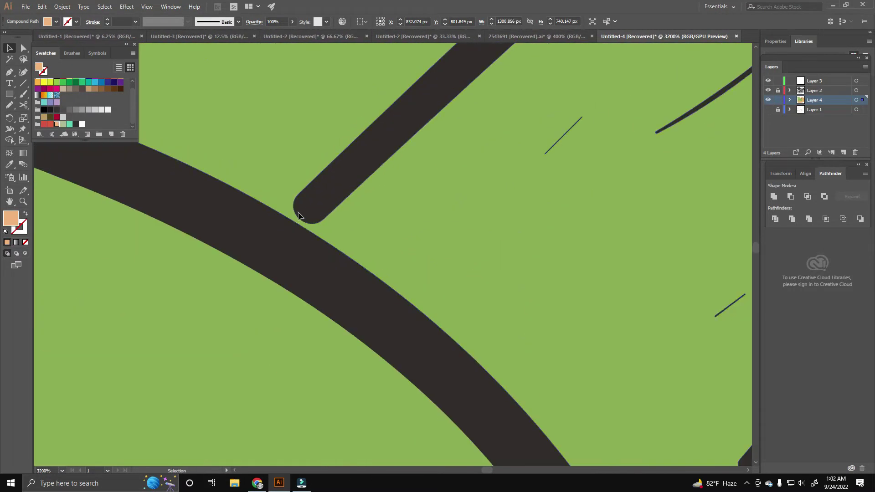
click(303, 201)
Select the bush behind the umbrella.
alt+scroll(622, 214, down, 10)
right_click(621, 211)
key(Escape)
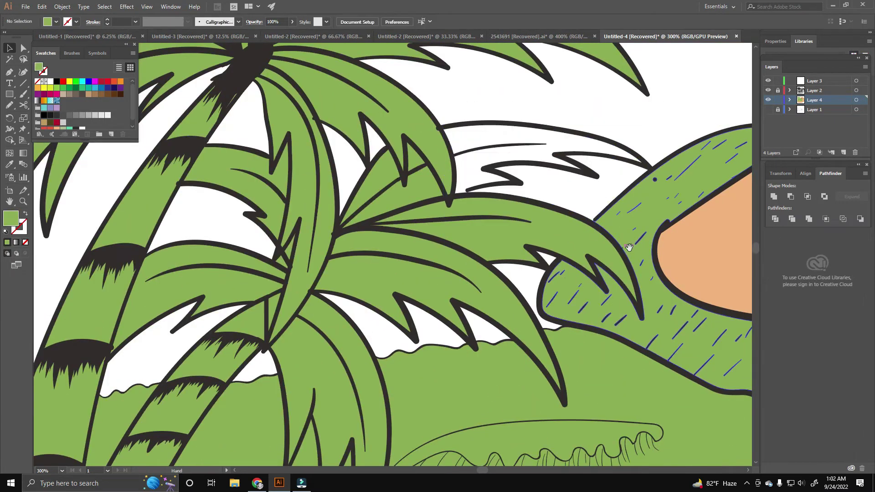
click(629, 248)
alt+scroll(629, 247, down, 2)
alt+scroll(629, 248, down, 1)
alt+scroll(496, 82, down, 1)
alt+scroll(496, 82, down, 1)
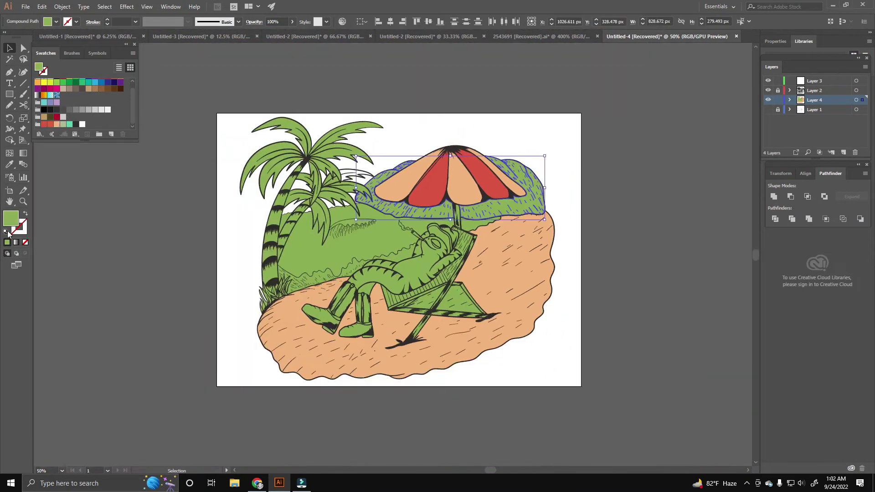
Turn the background fill light teal.
double_click(11, 218)
key(Escape)
alt+scroll(404, 253, up, 2)
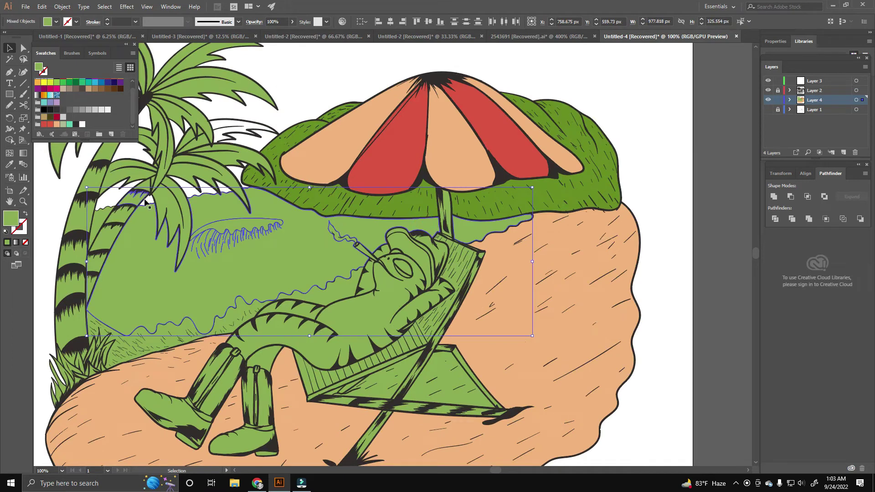
alt+scroll(404, 254, up, 1)
click(68, 125)
Make the smoke white and zoom to the umbrella's upper left.
click(382, 277)
drag(382, 277, 327, 285)
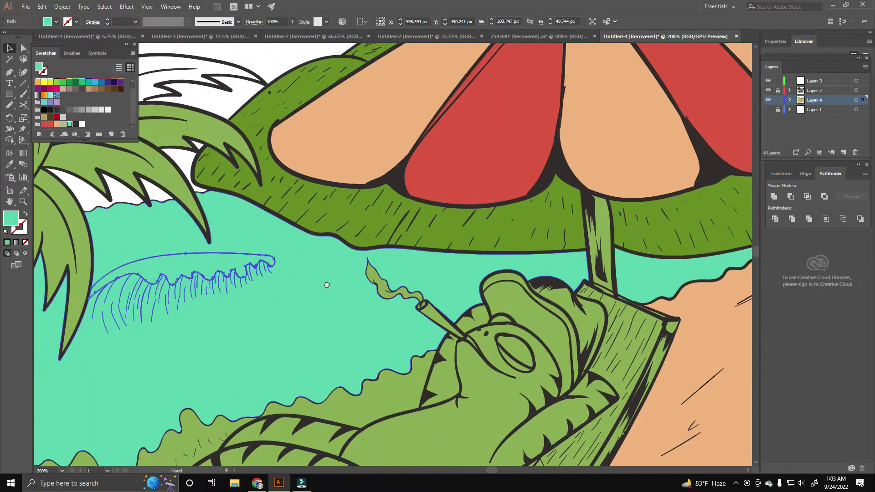
key(ctrl+shift+a)
alt+scroll(261, 190, up, 2)
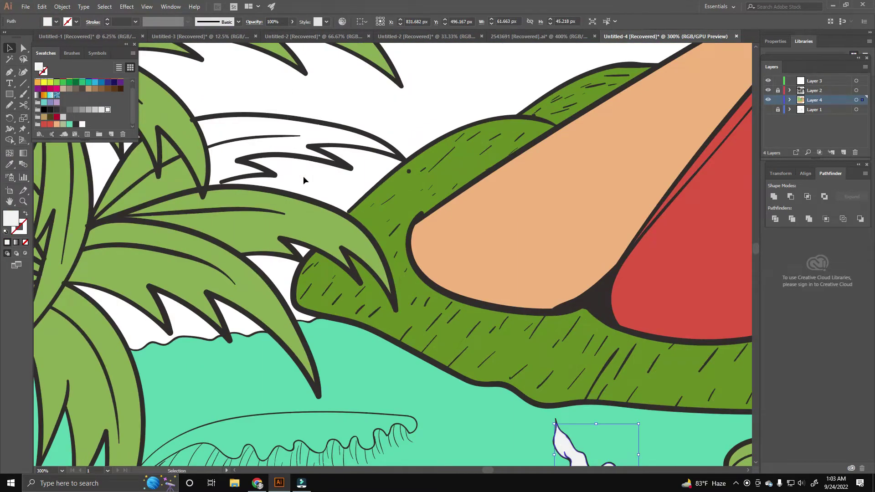
alt+scroll(313, 146, down, 3)
alt+scroll(313, 145, up, 3)
alt+scroll(392, 91, up, 3)
Trace a filler shape with the Pen tool behind the palm leaf.
key(p)
drag(483, 97, 497, 93)
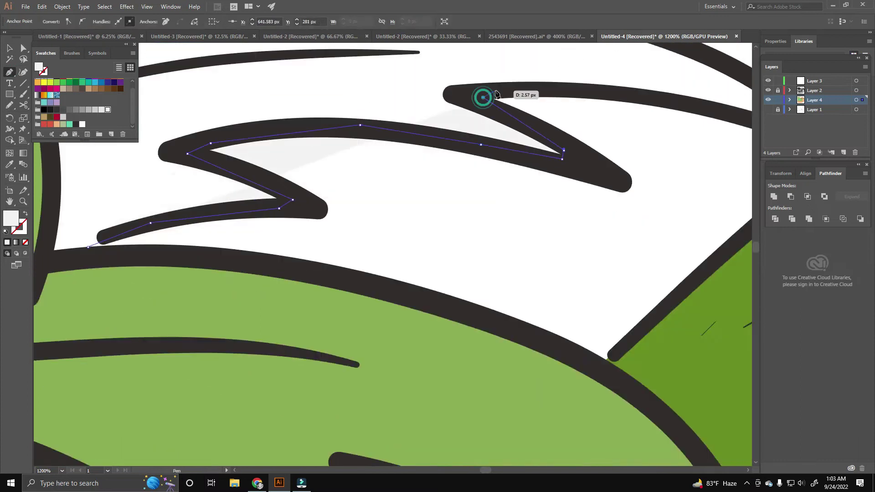
alt+scroll(215, 186, down, 3)
key(v)
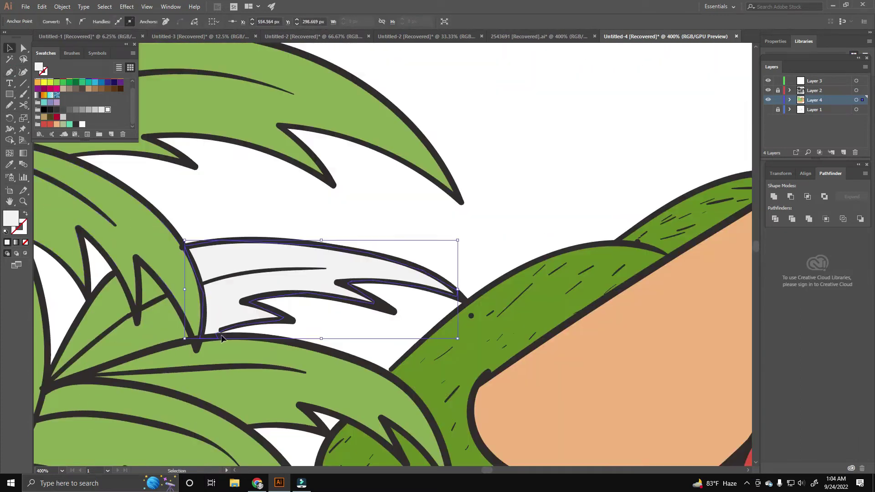
key(ctrl+0)
Fill the palm trunk pale grey-green.
click(384, 227)
alt+scroll(384, 227, up, 1)
alt+scroll(288, 255, up, 2)
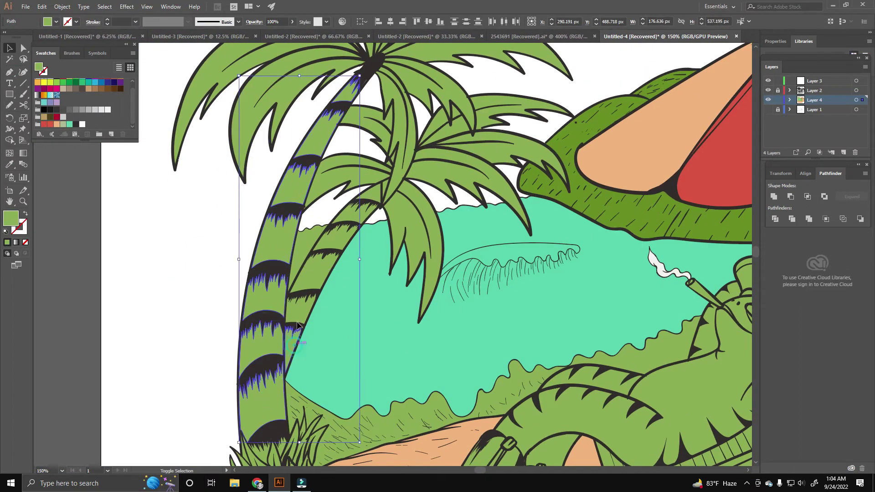
click(258, 215)
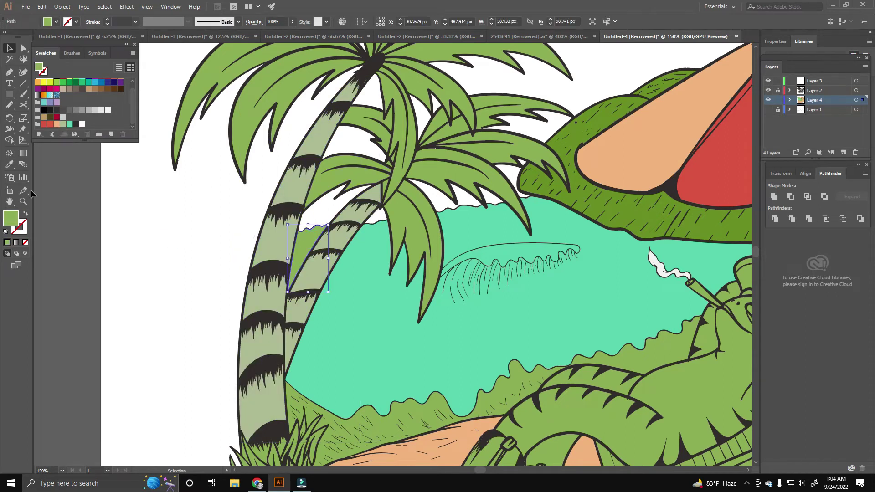
key(ctrl+0)
Colour the low hill behind the lizard brown.
alt+scroll(201, 283, up, 5)
click(400, 253)
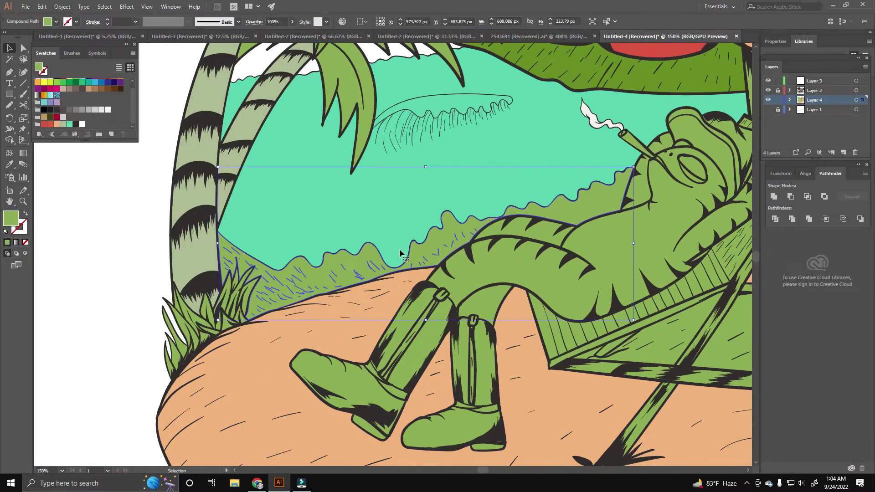
click(59, 128)
key(ctrl+0)
click(192, 319)
Set the sand fill to a pinkish tan in the Color Picker.
double_click(10, 218)
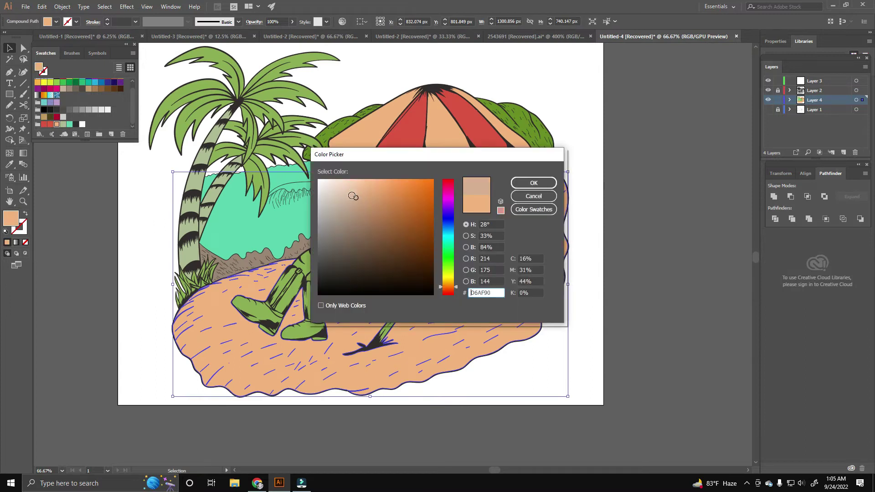
click(535, 183)
key(ctrl+shift+a)
Select the deck chair's wooden frame rails and legs.
click(429, 328)
scroll(428, 328, up, 5)
scroll(597, 273, down, 3)
click(565, 196)
scroll(592, 260, up, 5)
scroll(592, 261, down, 5)
scroll(346, 255, up, 2)
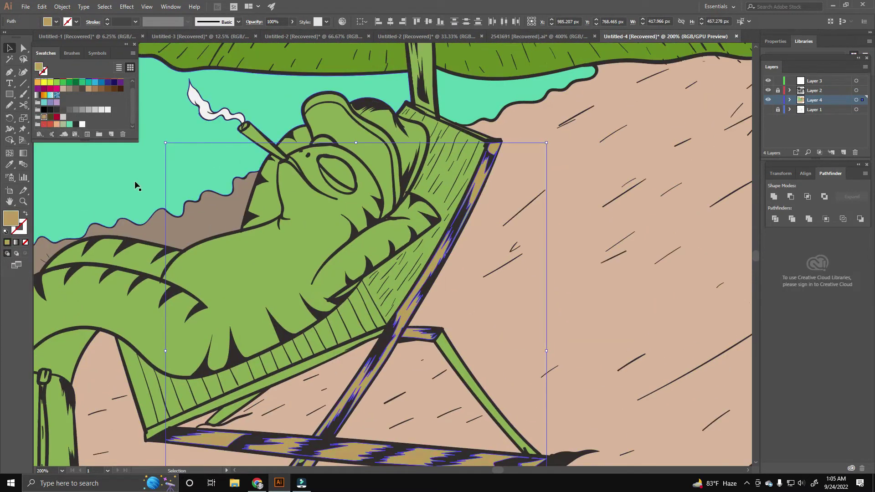
scroll(364, 264, down, 2)
click(426, 279)
scroll(455, 282, up, 3)
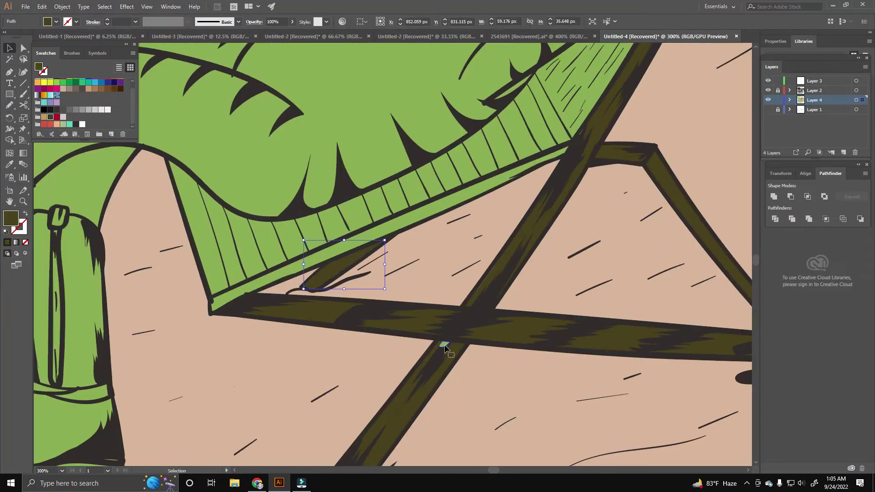
Colour the selected chair stripes crimson.
click(56, 116)
double_click(11, 218)
click(531, 184)
Discard a stray line and recolour the selected chair stripes tan.
key(backslash)
scroll(271, 237, up, 10)
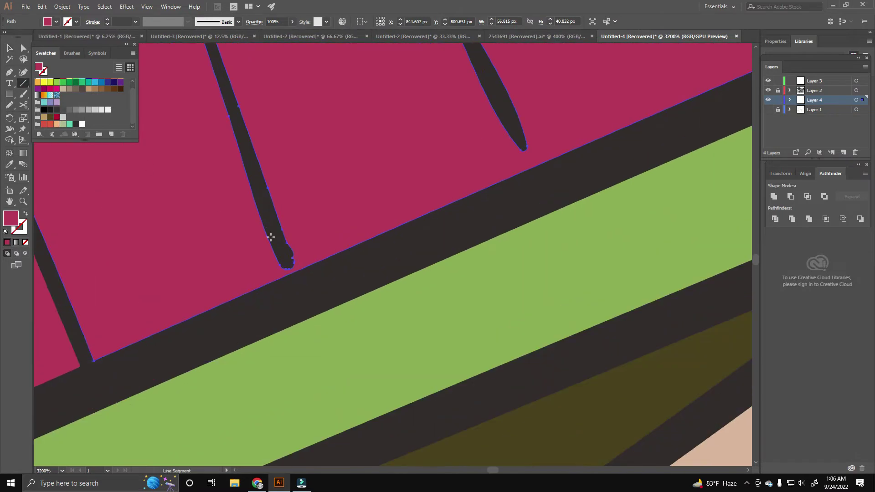
drag(523, 139, 541, 184)
key(v)
scroll(345, 209, down, 4)
right_click(513, 156)
click(537, 163)
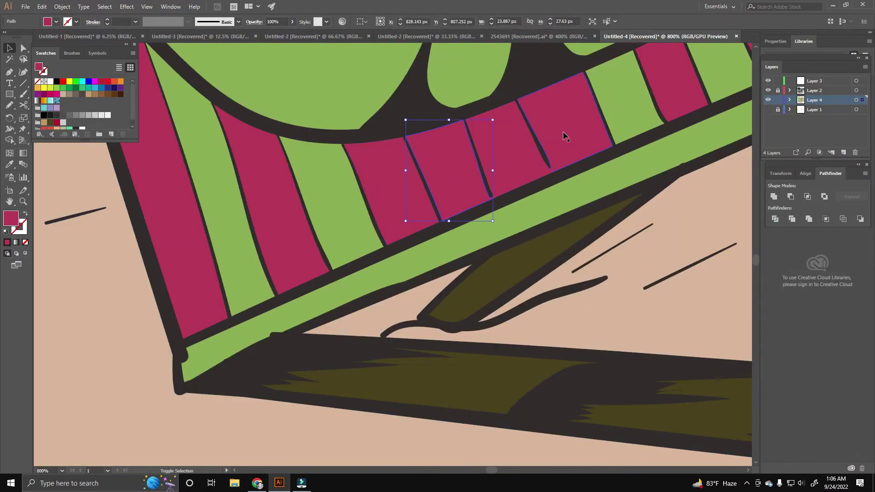
click(44, 122)
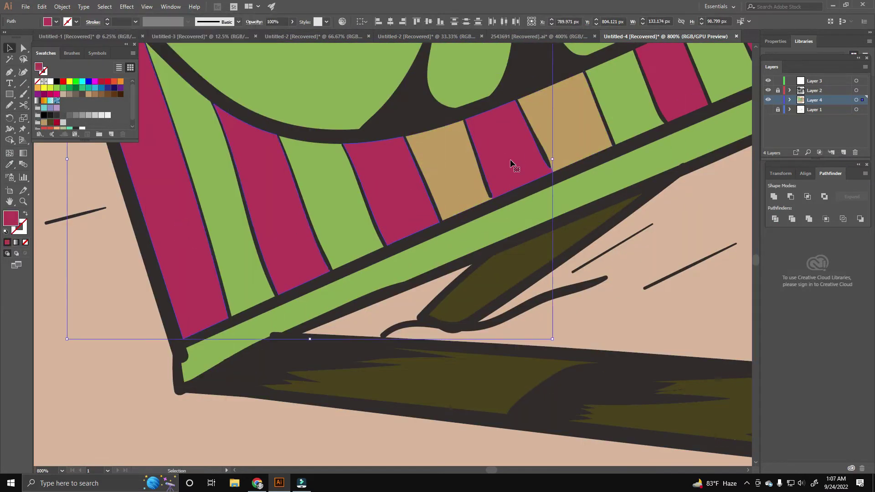
Select the remaining green fabric stripes and fill them tan.
drag(510, 159, 417, 227)
click(125, 255)
scroll(450, 231, right, 5)
click(606, 145)
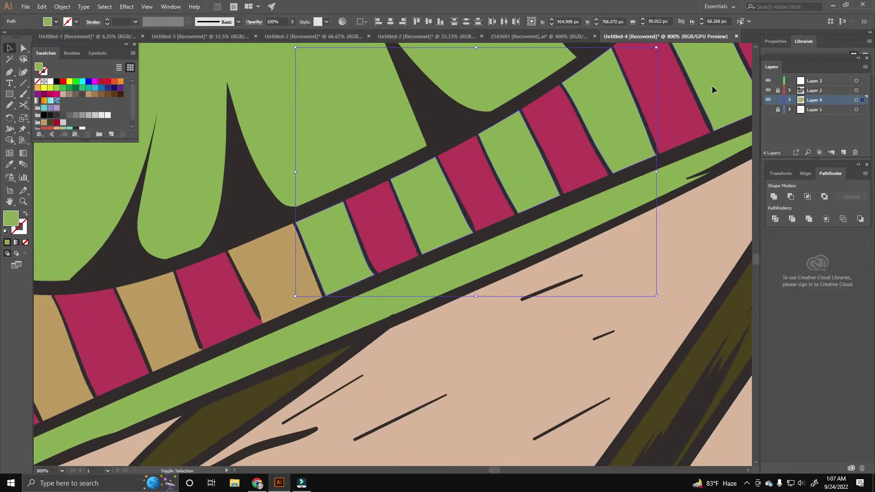
scroll(358, 284, down, 1)
click(366, 272)
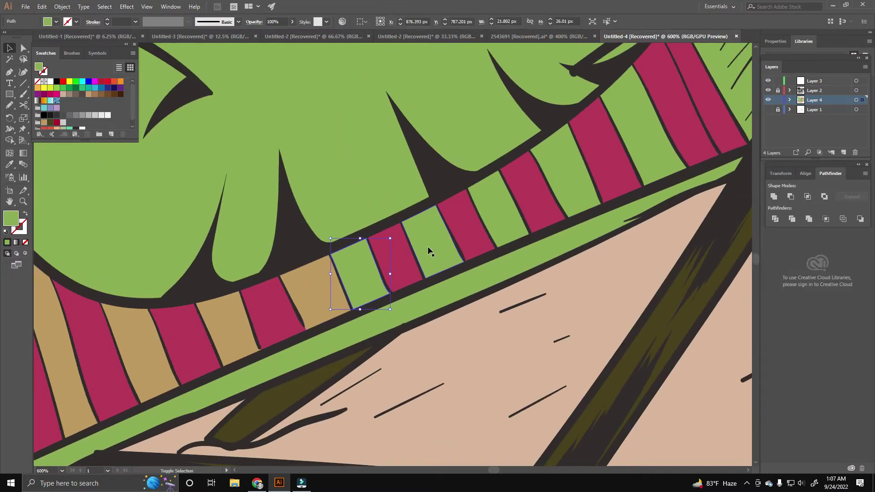
drag(332, 303, 750, 45)
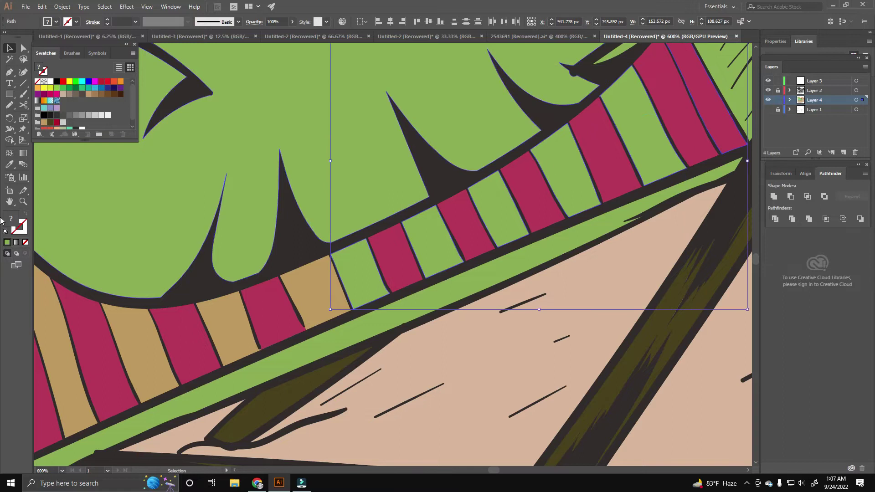
click(385, 250)
Check the chair fabric's alternating tan and magenta stripes.
scroll(545, 255, down, 3)
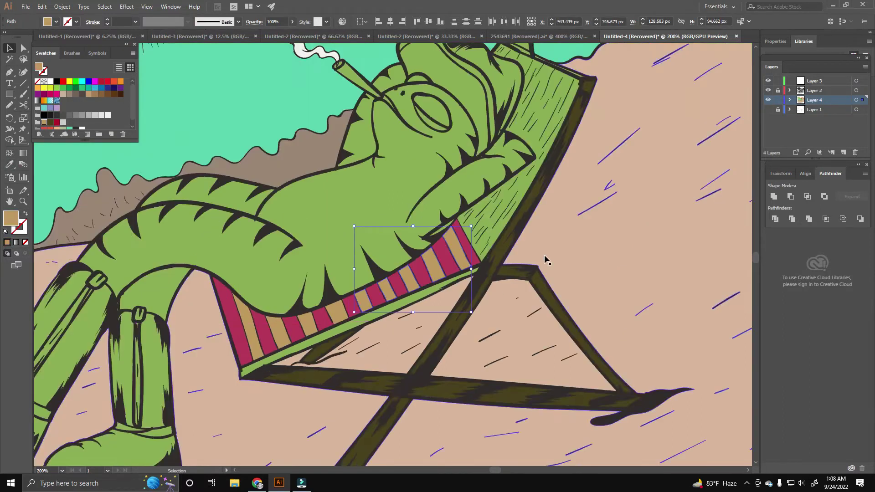
click(545, 255)
scroll(544, 255, up, 2)
scroll(570, 164, up, 1)
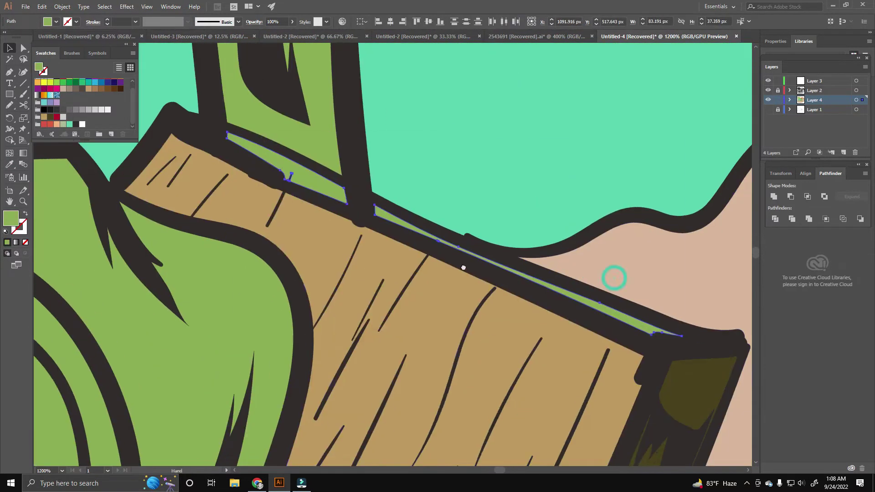
scroll(612, 278, down, 2)
scroll(431, 297, down, 3)
scroll(431, 297, down, 1)
Fill the left boot's shaft with a tan swatch.
scroll(432, 297, up, 3)
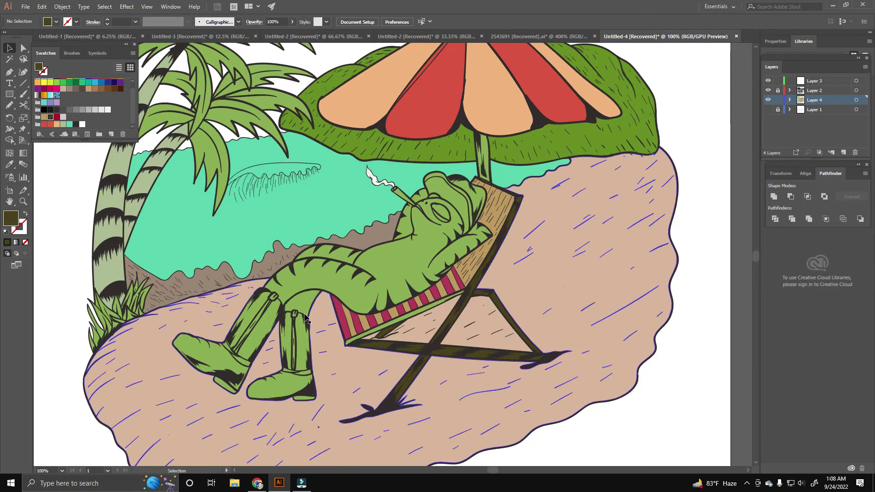
scroll(431, 297, up, 3)
click(169, 250)
scroll(169, 250, down, 2)
click(44, 116)
scroll(379, 195, down, 1)
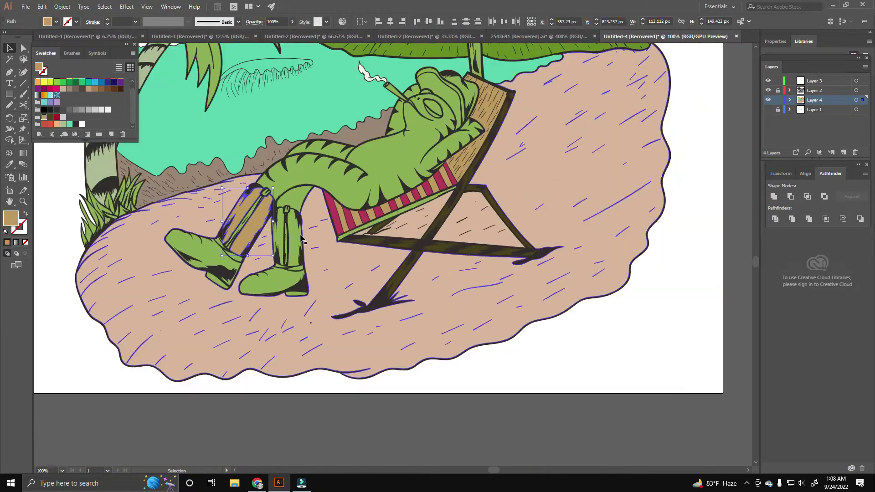
Turn the lizard's cigarette body white, keeping its red tip.
scroll(379, 195, up, 3)
scroll(380, 195, up, 2)
scroll(214, 222, up, 1)
scroll(214, 223, up, 3)
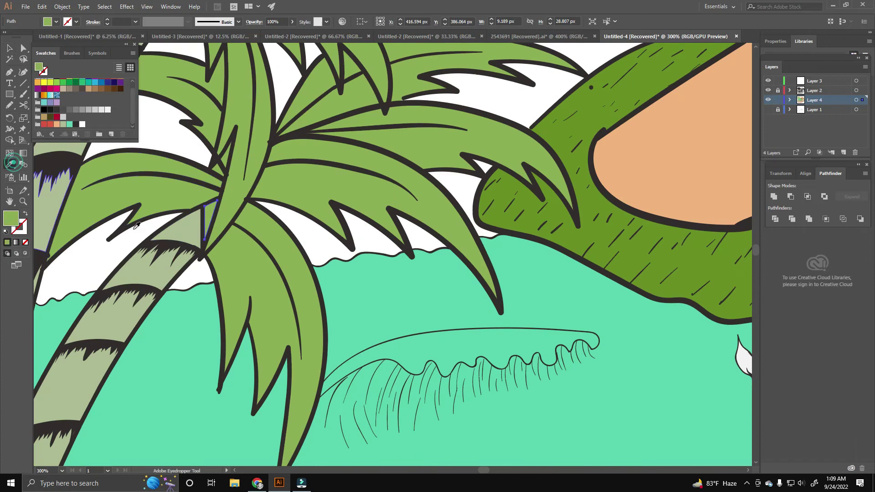
scroll(215, 223, down, 5)
click(301, 207)
double_click(11, 218)
click(534, 183)
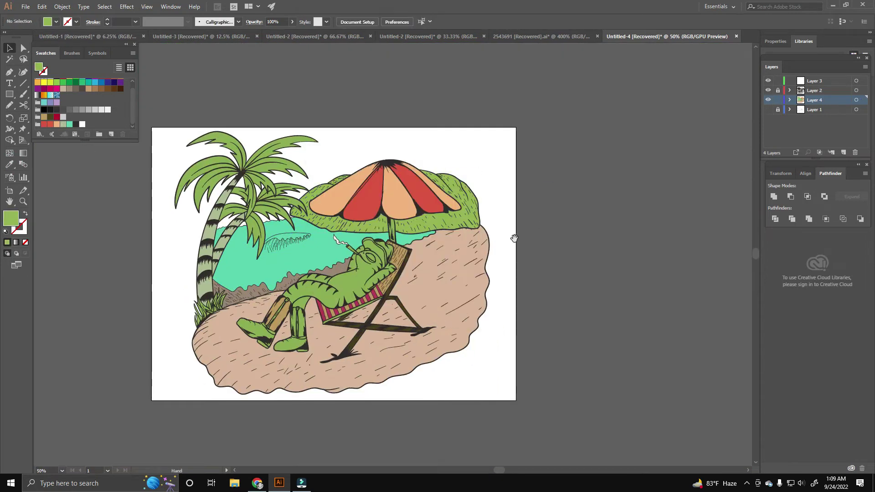
scroll(346, 183, up, 6)
scroll(347, 182, up, 3)
click(335, 207)
click(51, 124)
scroll(336, 207, down, 5)
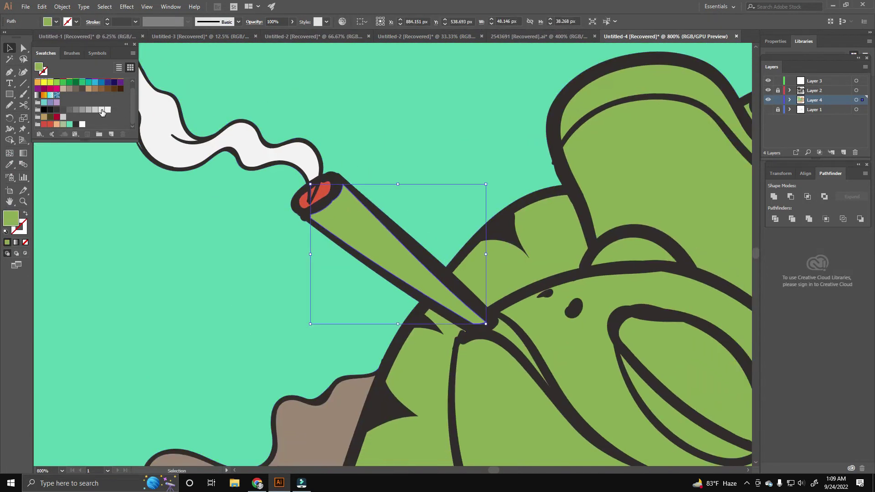
scroll(313, 252, down, 4)
scroll(313, 253, up, 3)
scroll(516, 229, up, 2)
Select the lizard's hat and give its band a peach swatch.
key(b)
key(v)
scroll(515, 231, right, 2)
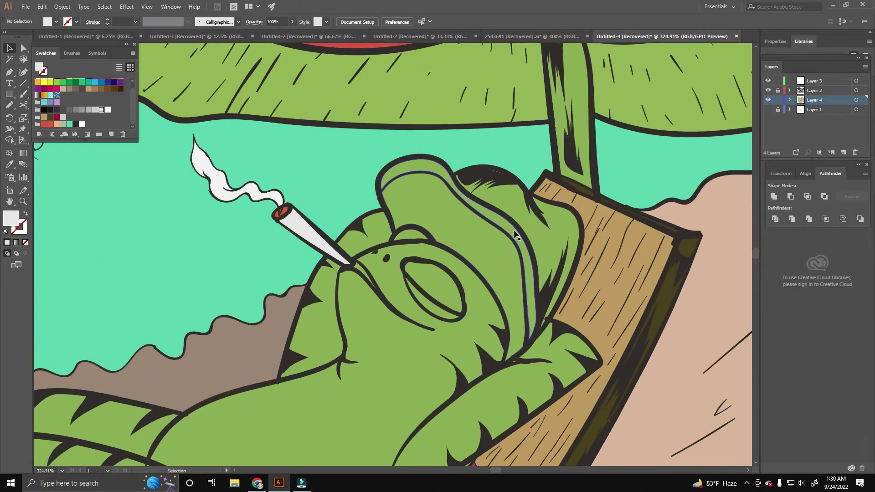
click(48, 124)
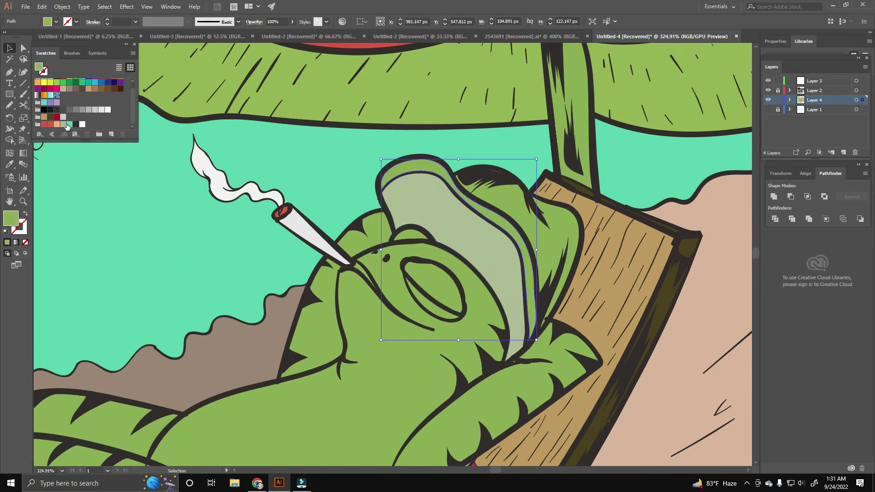
click(50, 116)
Colour the hat's crown and back in dusky purple shades from the Color Picker.
scroll(392, 256, right, 1)
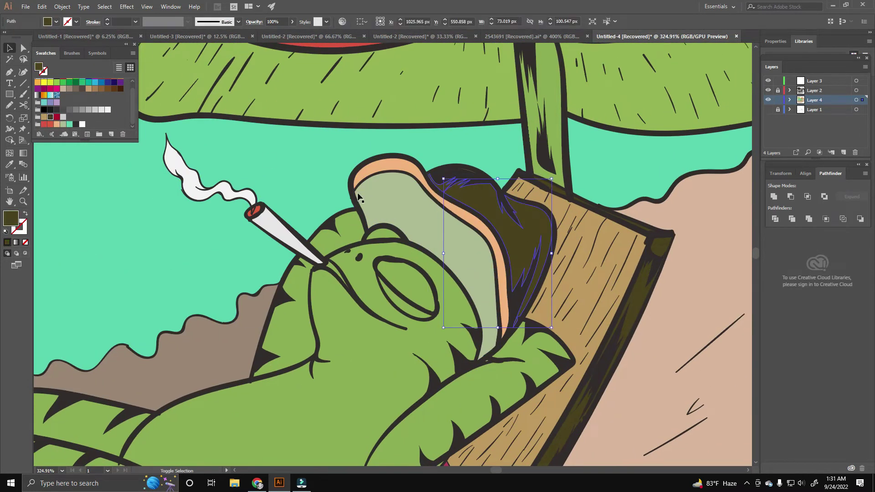
double_click(10, 218)
click(450, 222)
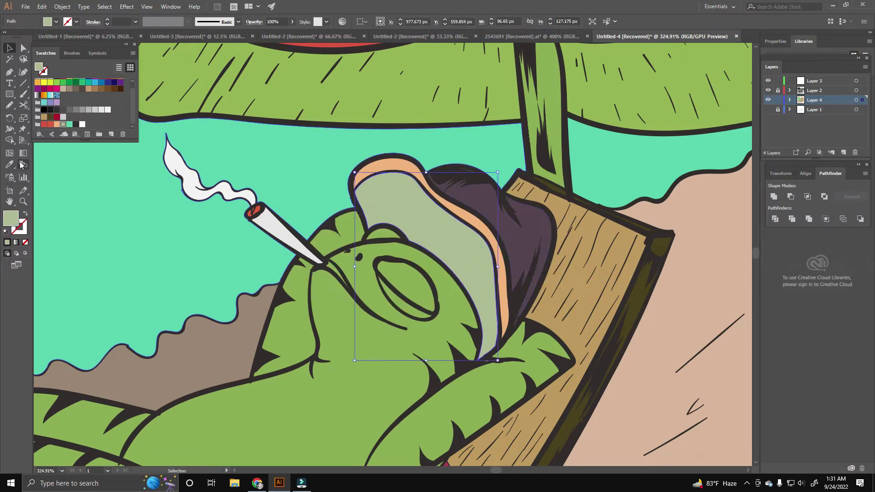
double_click(10, 218)
click(537, 178)
key(ctrl+0)
scroll(518, 273, up, 5)
Change the tan left boot shaft to leather brown.
scroll(517, 272, down, 3)
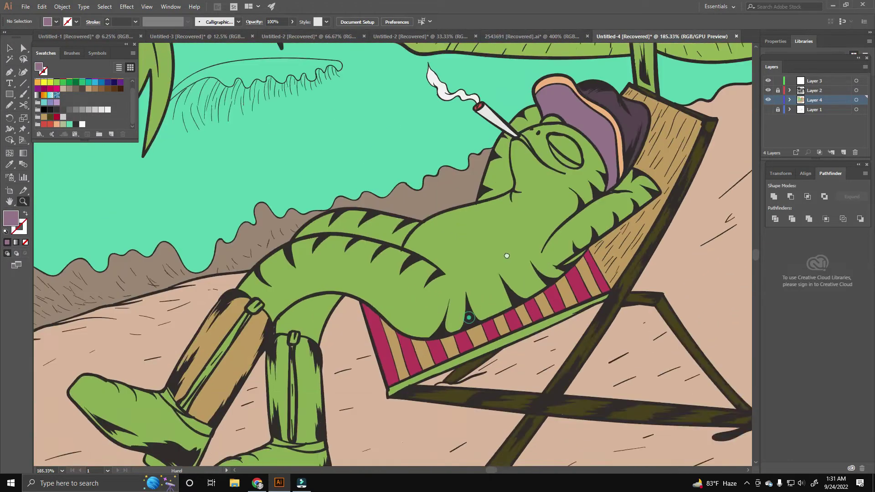
drag(518, 272, 396, 246)
key(i)
click(395, 246)
double_click(10, 218)
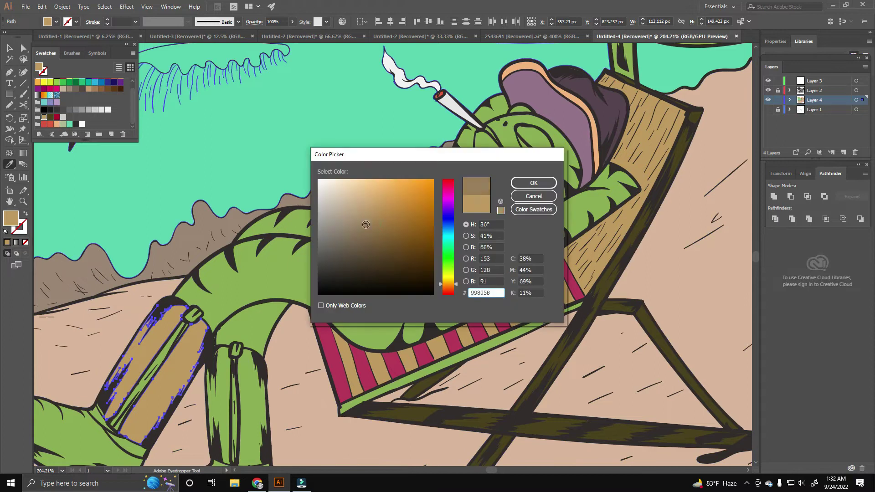
key(Return)
Colour the left boot's strap light grey and fill the right boot brown.
drag(366, 264, 517, 141)
key(v)
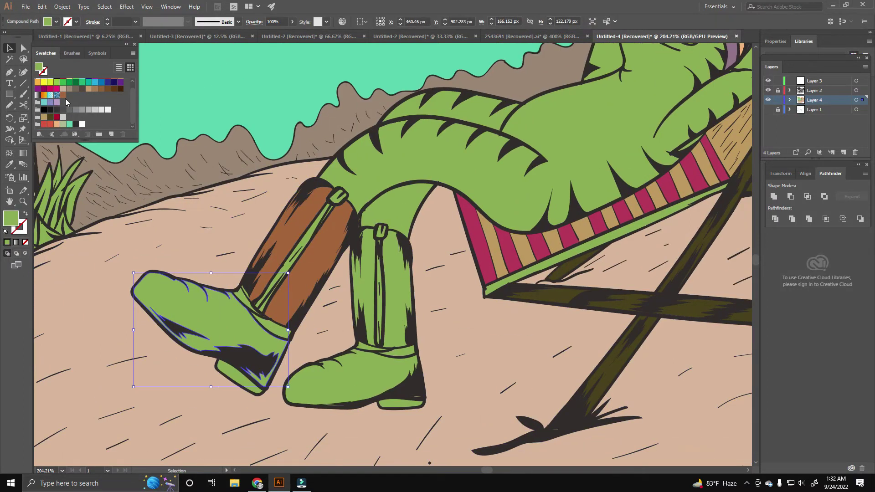
shift+click(273, 338)
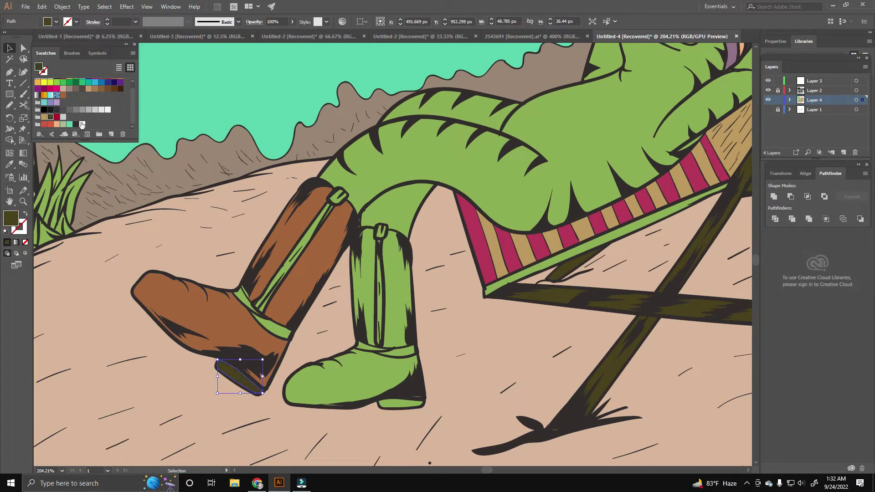
click(82, 124)
drag(273, 273, 234, 281)
shift+click(234, 301)
drag(337, 260, 292, 273)
click(291, 274)
Recolour the right boot's green strap pieces, shading piece and sole to match.
key(i)
click(114, 346)
shift+click(285, 273)
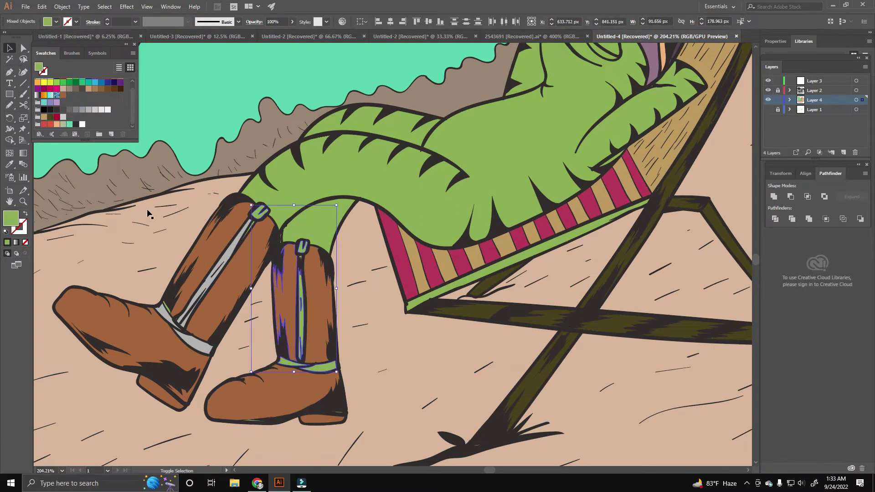
click(167, 302)
scroll(316, 288, down, 2)
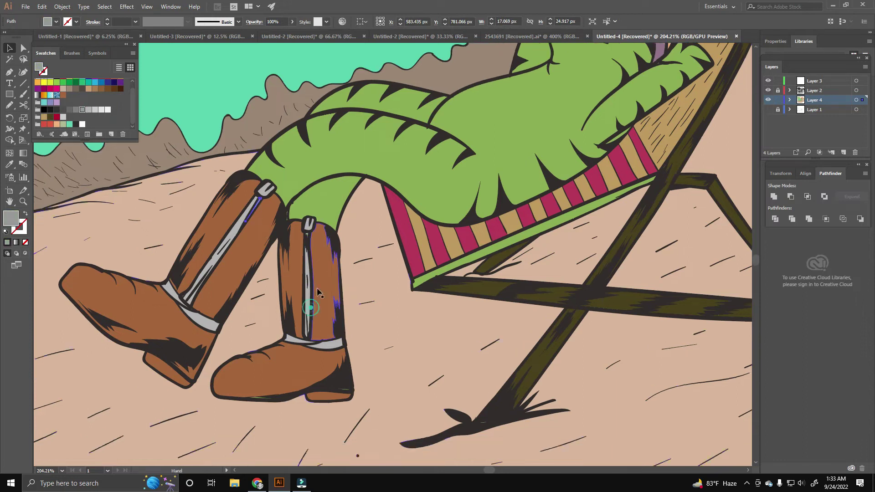
scroll(319, 364, up, 3)
click(319, 371)
Change the sand shape to a deeper brown.
scroll(329, 312, down, 4)
scroll(328, 313, up, 1)
click(394, 351)
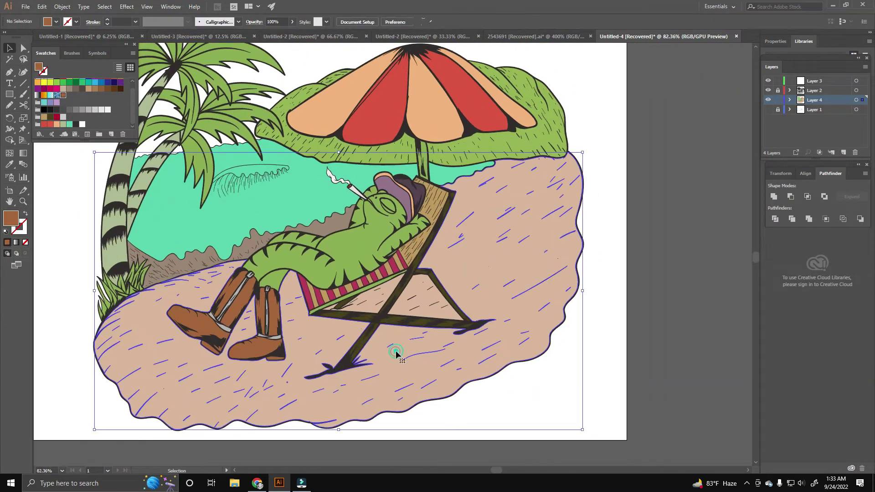
double_click(10, 218)
click(362, 226)
click(534, 183)
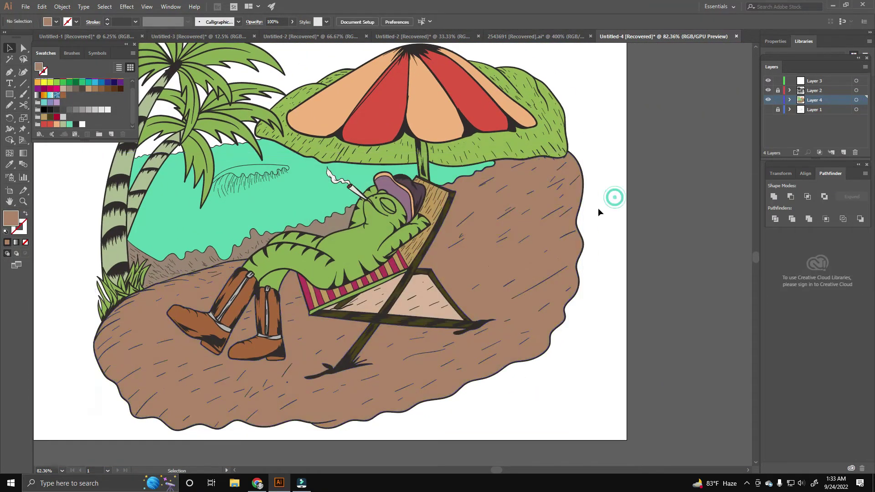
Delete the pale triangles under the chair and add a new layer for boot shading.
scroll(616, 195, up, 1)
click(383, 314)
key(Delete)
scroll(410, 274, down, 2)
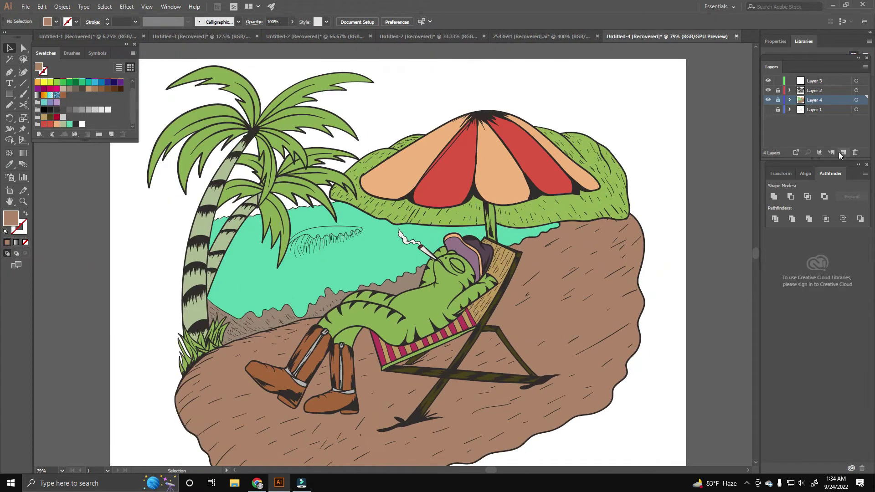
click(843, 152)
scroll(528, 263, up, 5)
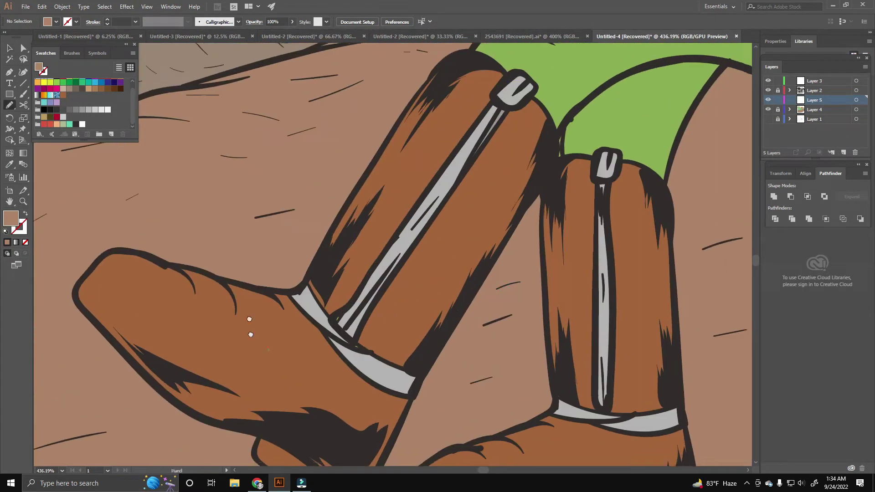
Draw darker brown shadow shapes over the left boot's foot and the right boot's sole.
key(n)
drag(102, 196, 212, 261)
drag(242, 343, 104, 197)
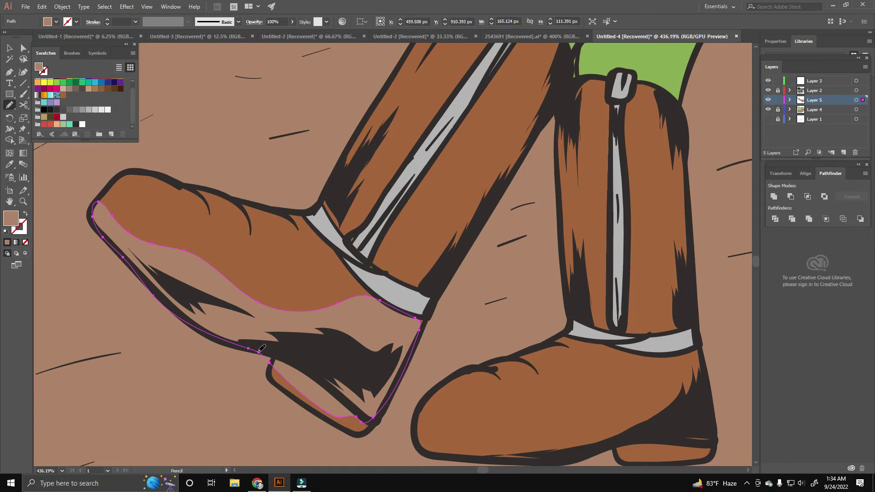
double_click(10, 218)
click(528, 178)
key(v)
key(n)
drag(312, 394, 494, 367)
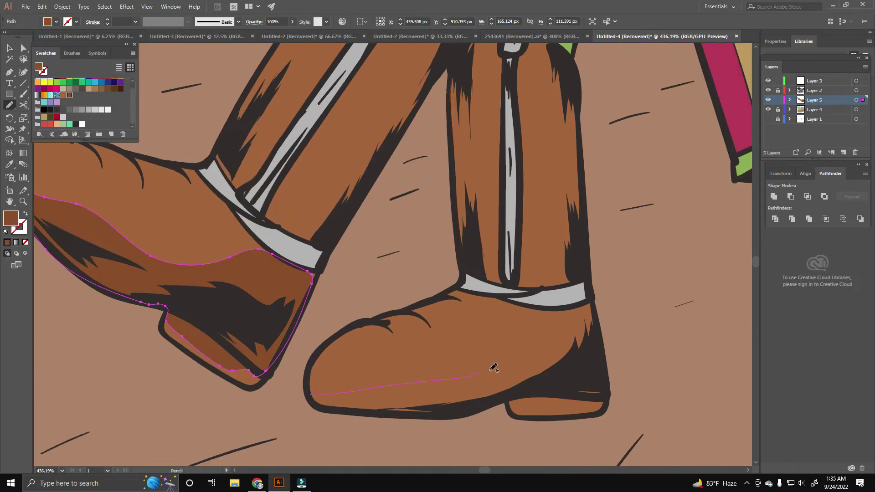
drag(522, 401, 312, 394)
Add faint black shading strokes up both boot shafts.
scroll(381, 277, down, 3)
drag(346, 370, 438, 231)
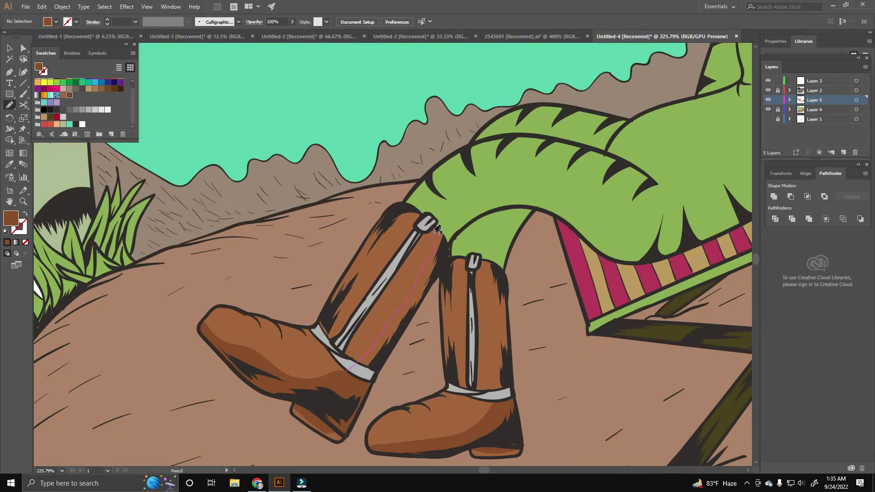
drag(356, 375, 351, 370)
click(44, 110)
scroll(397, 273, down, 2)
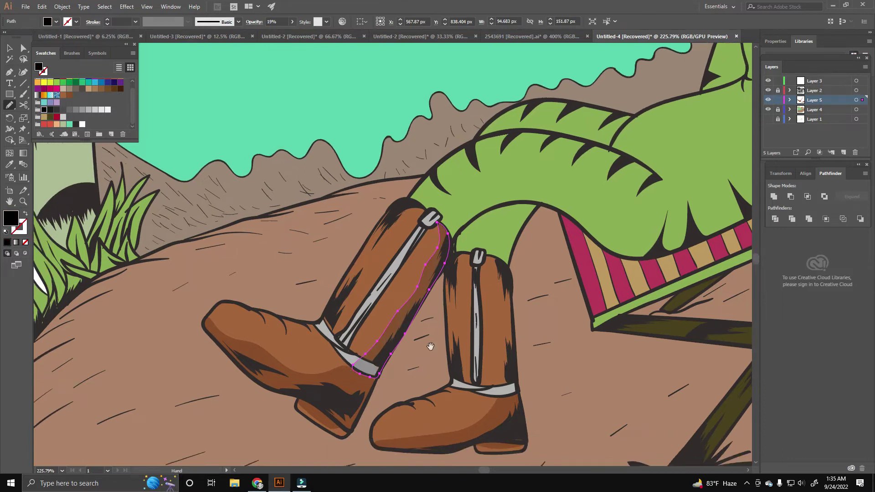
drag(417, 228, 456, 365)
scroll(325, 235, down, 3)
scroll(365, 338, up, 5)
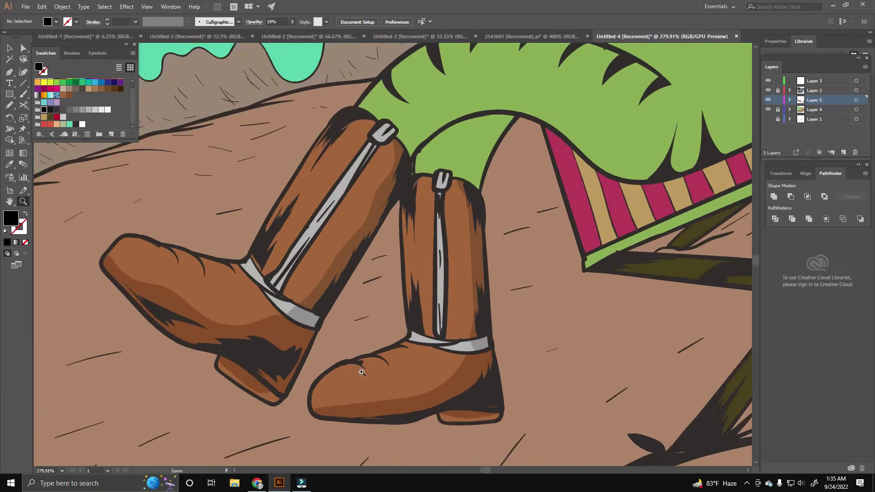
Draw lighter highlight shapes on the right and left boot toes.
drag(324, 348, 401, 334)
drag(455, 298, 328, 346)
double_click(11, 218)
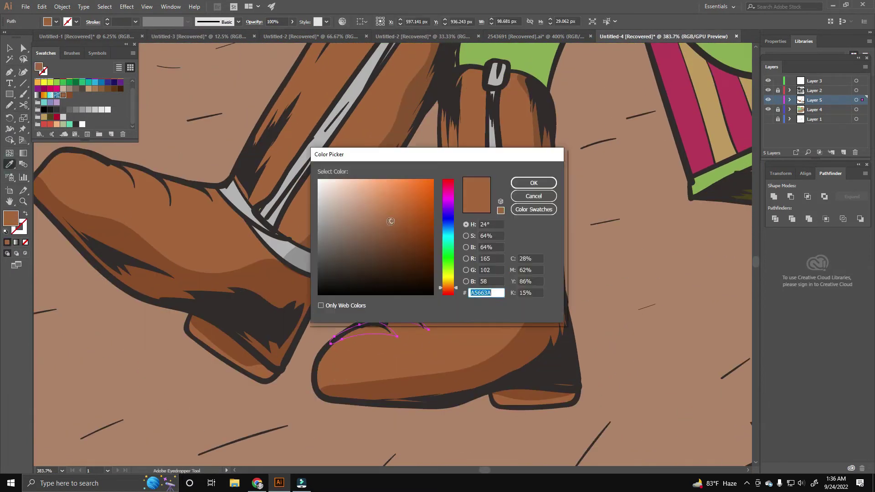
click(531, 182)
scroll(531, 182, down, 2)
scroll(325, 196, up, 2)
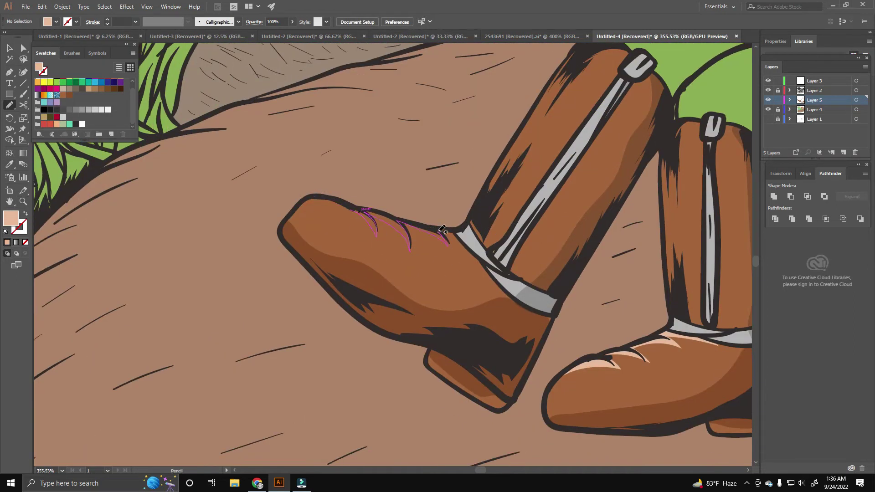
drag(443, 229, 447, 242)
scroll(358, 230, down, 3)
scroll(361, 259, up, 3)
Paint peach highlights on the boot strap, the right boot's edge and the left boot's top.
key(shift+x)
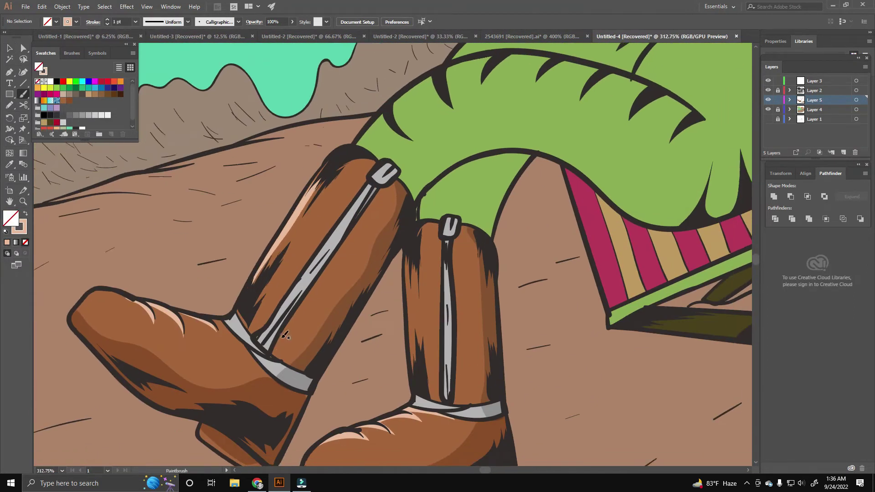
drag(334, 262, 269, 356)
mouse_move(411, 189)
mouse_down()
mouse_move(416, 356)
mouse_move(368, 294)
mouse_up()
scroll(370, 288, down, 3)
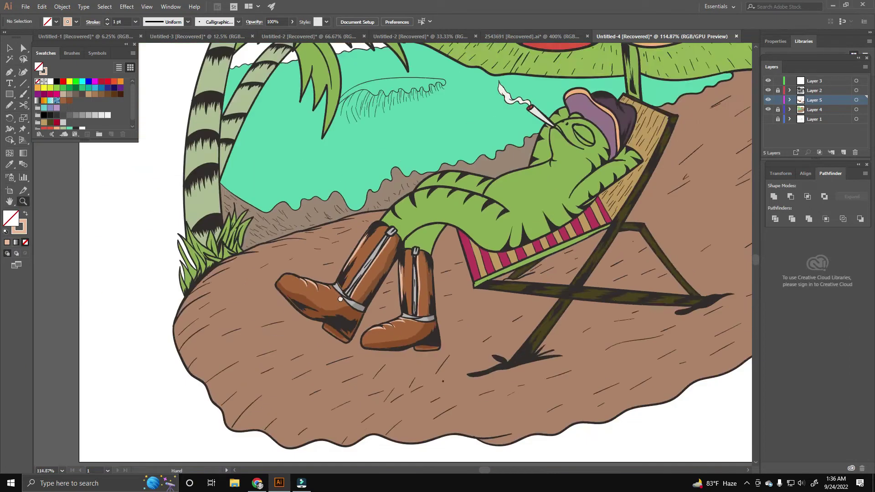
scroll(446, 274, up, 3)
drag(384, 161, 358, 157)
Paint a peach stripe, then a thick red stripe, along the lizard's leg.
scroll(381, 219, down, 3)
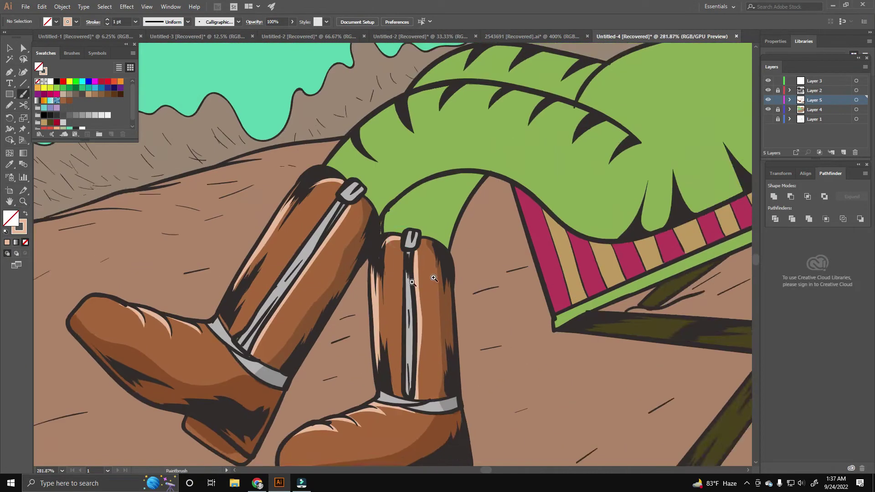
scroll(375, 283, up, 3)
drag(201, 290, 449, 322)
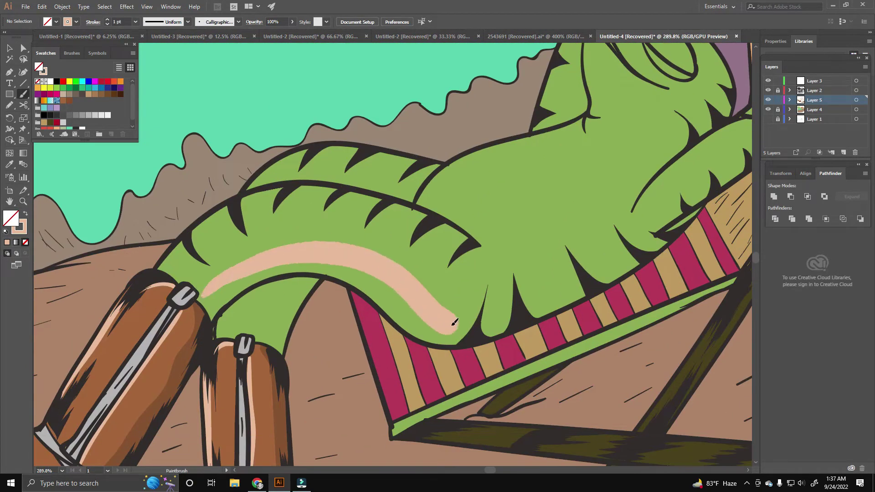
click(114, 81)
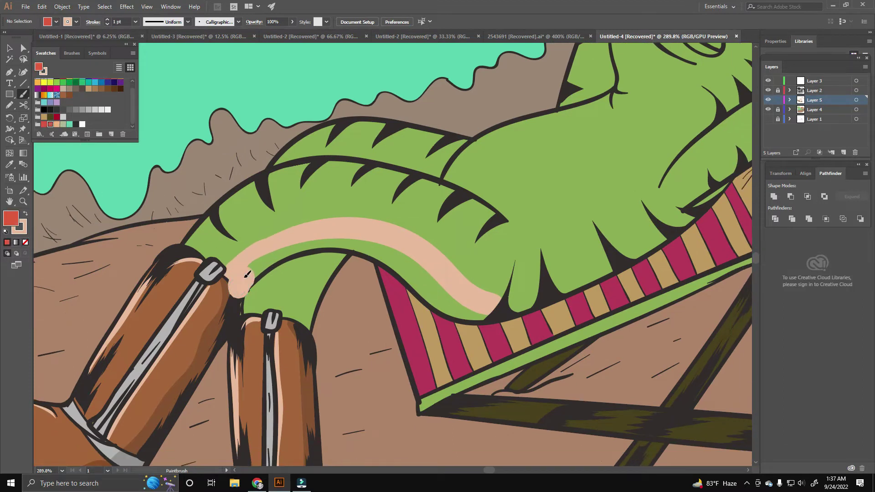
drag(237, 295, 460, 306)
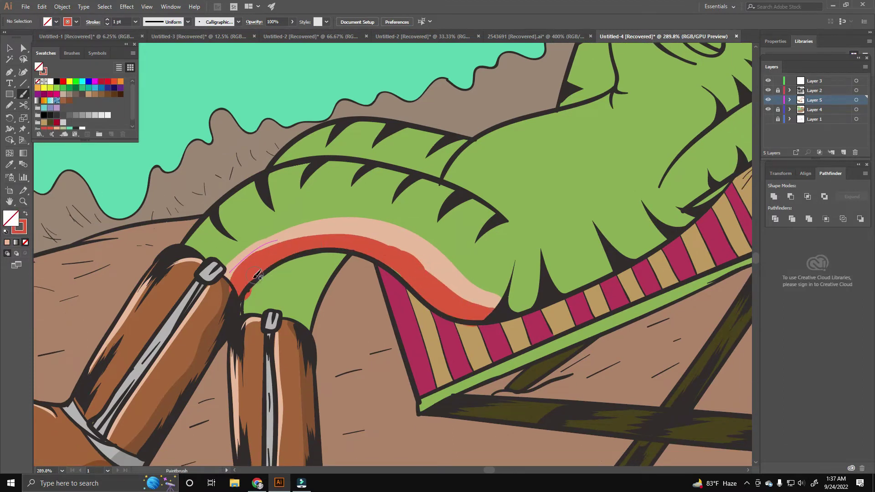
scroll(243, 286, up, 5)
key(n)
drag(248, 257, 216, 252)
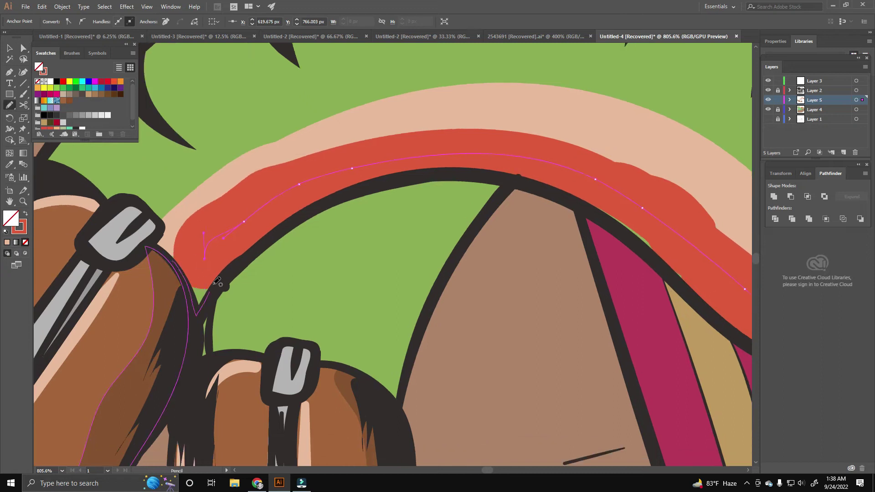
Draw a filled peach shape covering the lizard's throat and chest.
scroll(224, 230, down, 5)
mouse_move(367, 269)
mouse_down()
mouse_move(321, 281)
mouse_move(349, 268)
mouse_up()
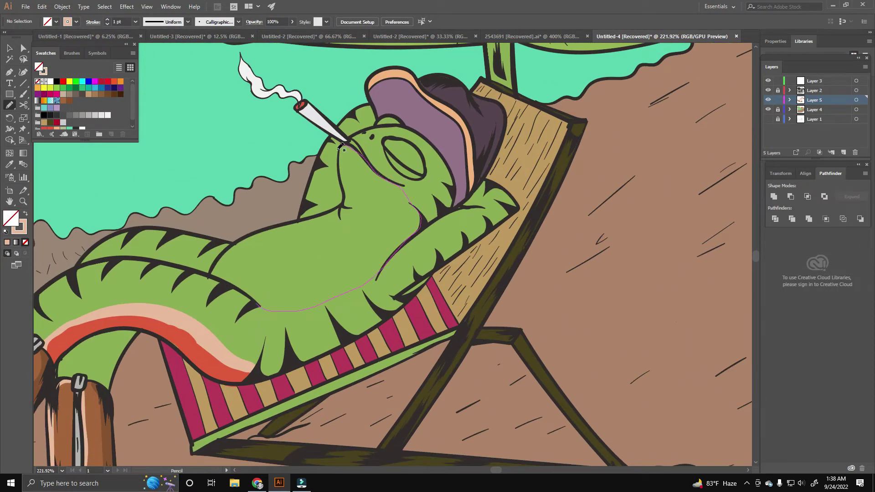
drag(227, 249, 259, 306)
key(shift+x)
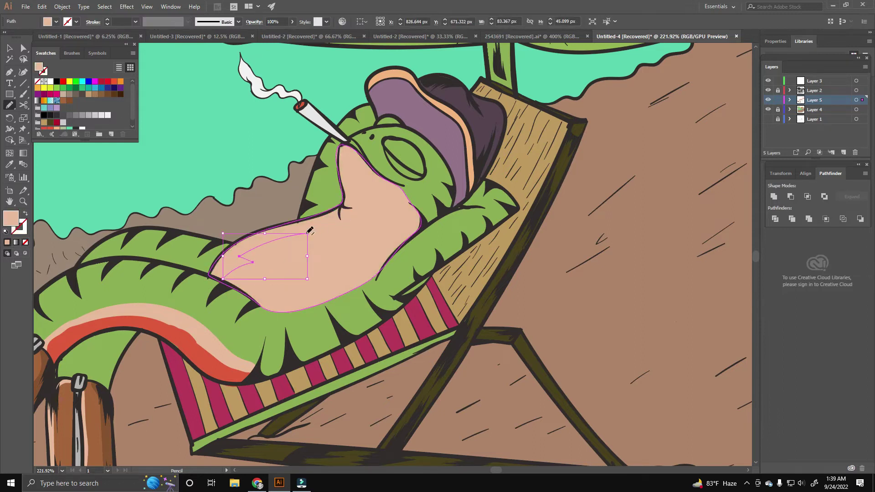
Set the fill to red and draw a shading shape along the belly's upper edge.
key(v)
scroll(173, 149, down, 2)
double_click(11, 218)
click(532, 181)
key(ctrl+shift+a)
key(n)
scroll(299, 319, up, 3)
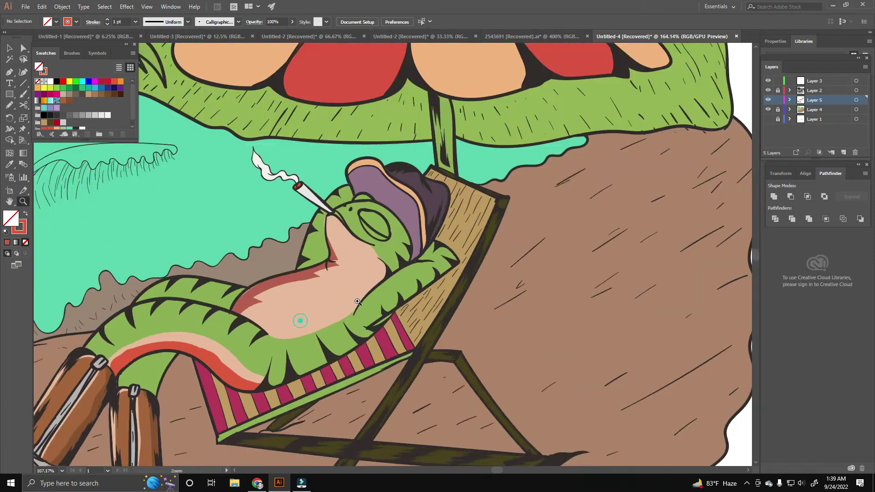
drag(239, 351, 330, 297)
drag(245, 351, 239, 351)
Zoom in to check the red belly shading, then deselect it.
key(z)
click(245, 351)
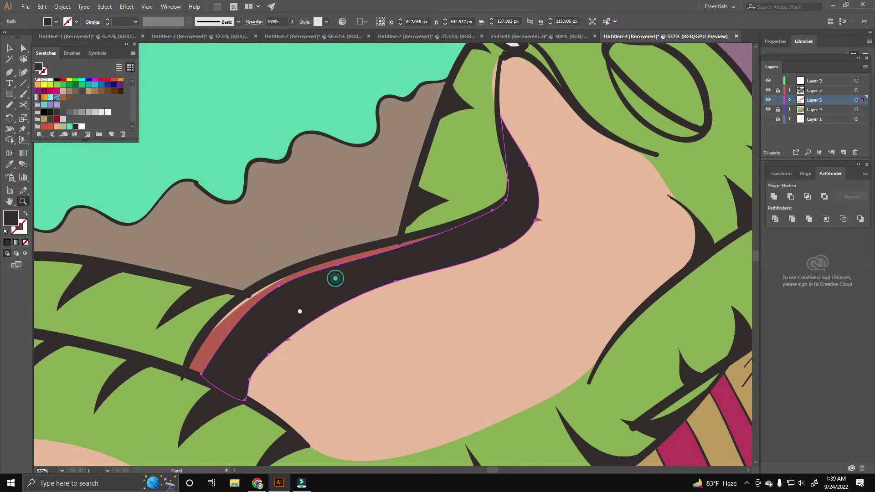
key(v)
key(ctrl+shift+a)
scroll(395, 308, down, 5)
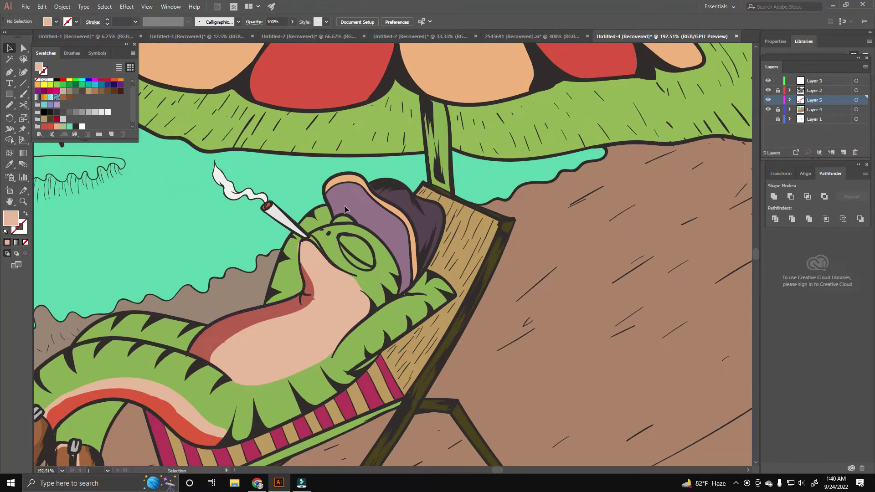
scroll(345, 209, up, 2)
key(b)
scroll(319, 214, up, 1)
scroll(291, 225, up, 1)
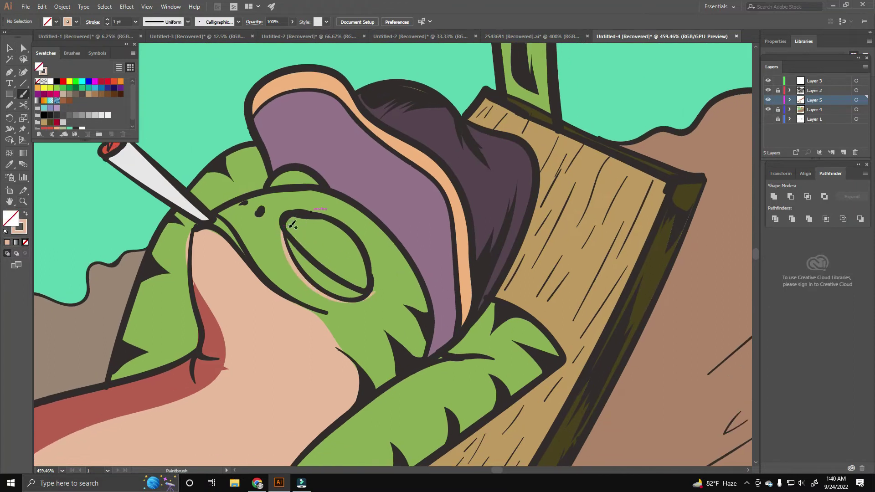
scroll(328, 209, up, 1)
scroll(468, 276, down, 7)
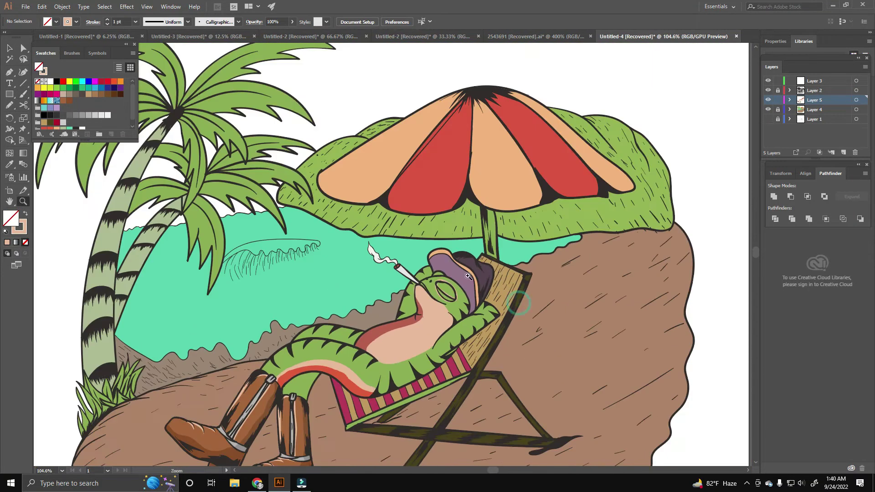
scroll(264, 418, up, 4)
Draw darker green Pencil shading along the lizard's spiky back and spines.
key(n)
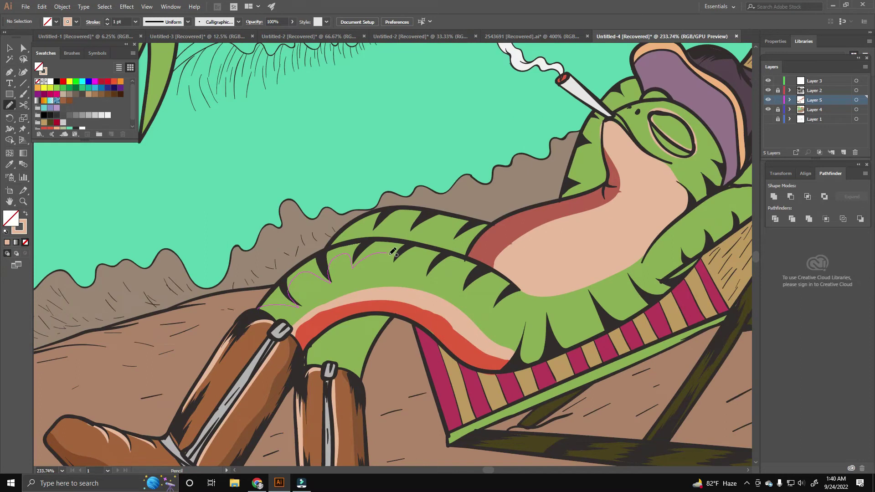
drag(304, 261, 262, 308)
double_click(11, 218)
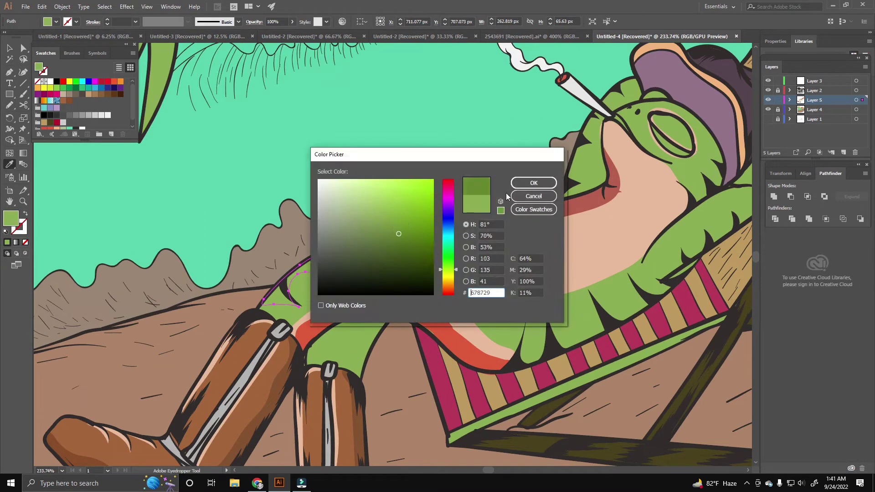
click(531, 182)
drag(422, 251, 403, 268)
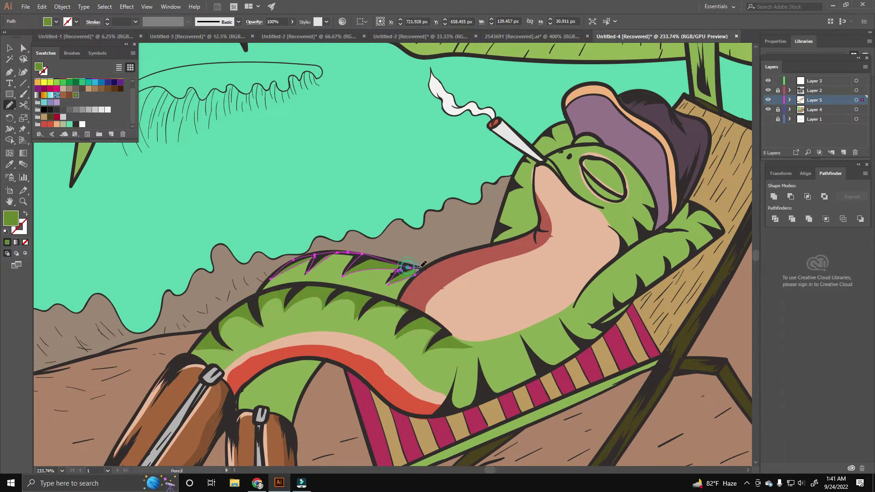
drag(374, 376, 451, 343)
drag(575, 258, 492, 297)
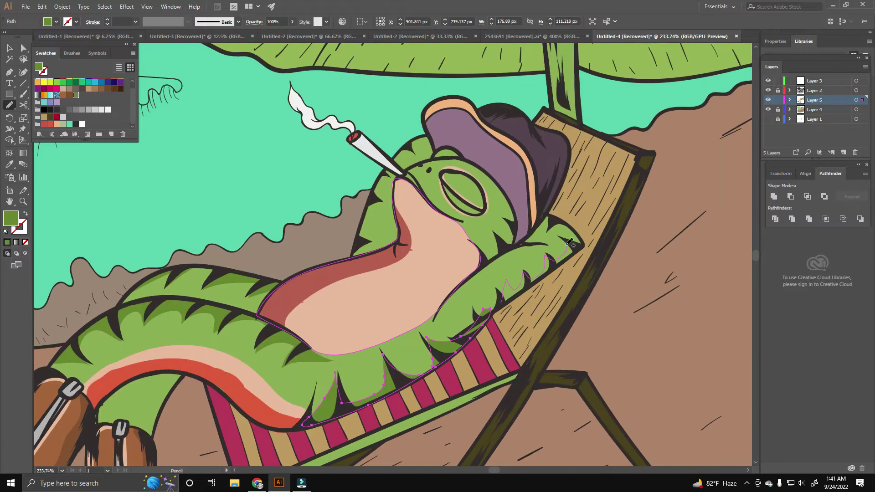
Add more dark green shading across the lizard's body and belly.
scroll(538, 273, up, 3)
mouse_move(395, 227)
mouse_down()
mouse_move(539, 281)
mouse_move(544, 293)
mouse_up()
drag(483, 312, 488, 269)
key(ctrl+0)
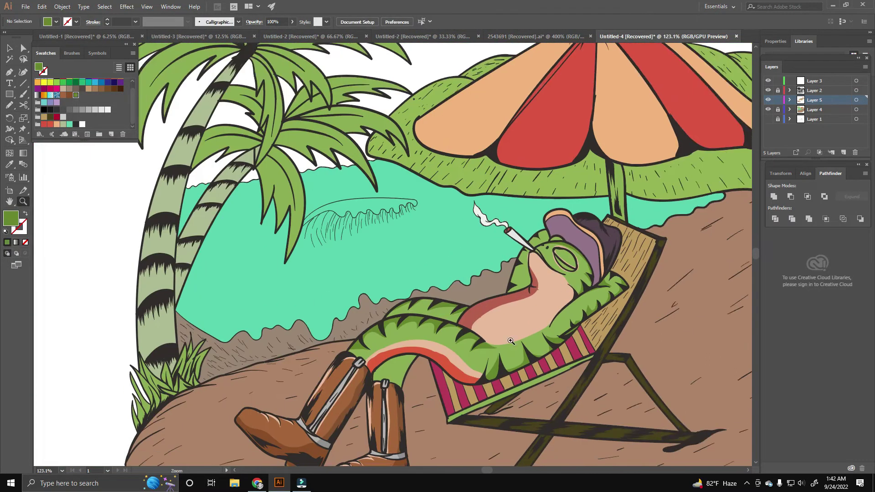
scroll(413, 378, up, 5)
Draw a peach-filled highlight inside the lizard's leg, extending down to the seat.
drag(435, 367, 417, 406)
key(i)
click(455, 292)
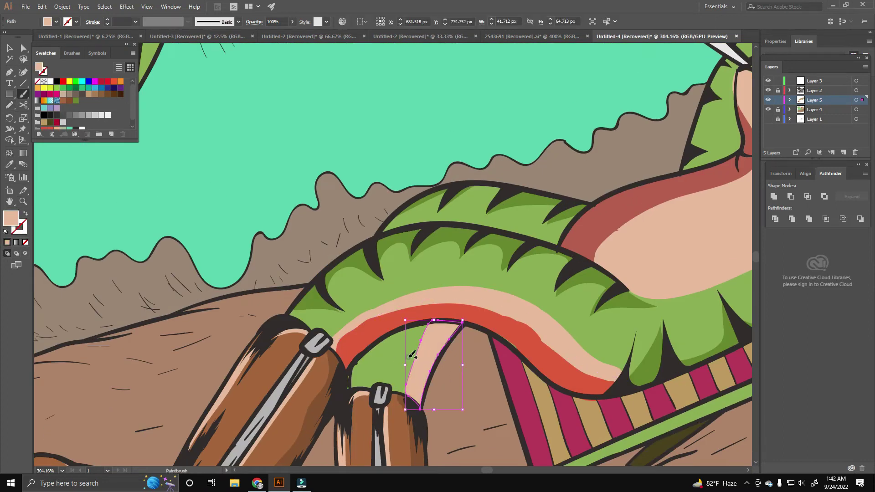
key(n)
key(ctrl+shift+a)
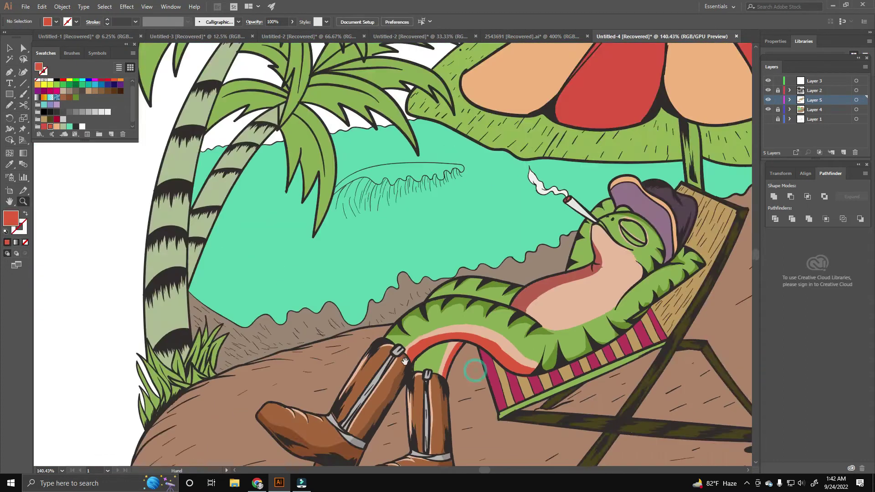
key(ctrl+0)
scroll(459, 305, up, 3)
key(n)
scroll(410, 291, down, 2)
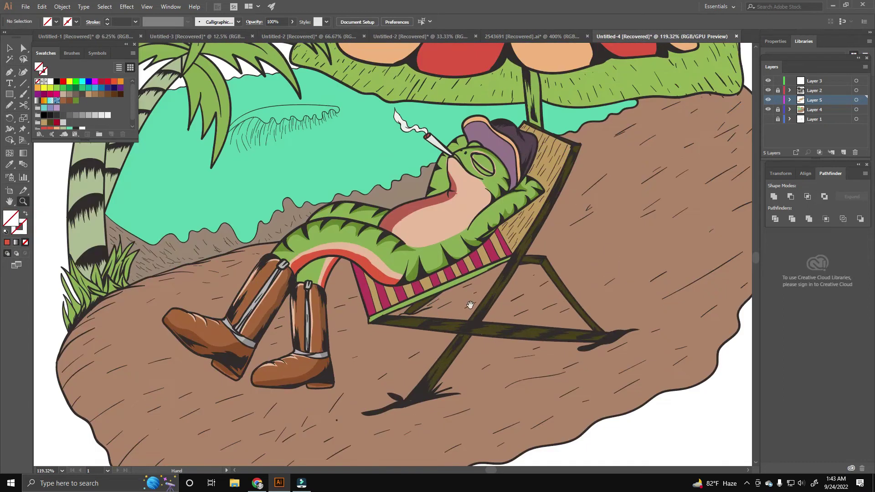
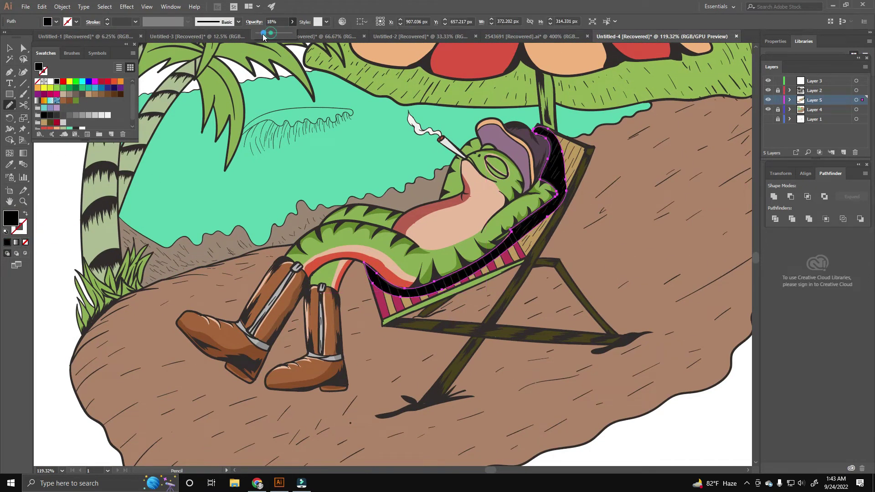
Start pencil-drawing a jagged wave outline across the teal sea.
key(ctrl+0)
scroll(469, 158, up, 1)
scroll(469, 158, up, 1)
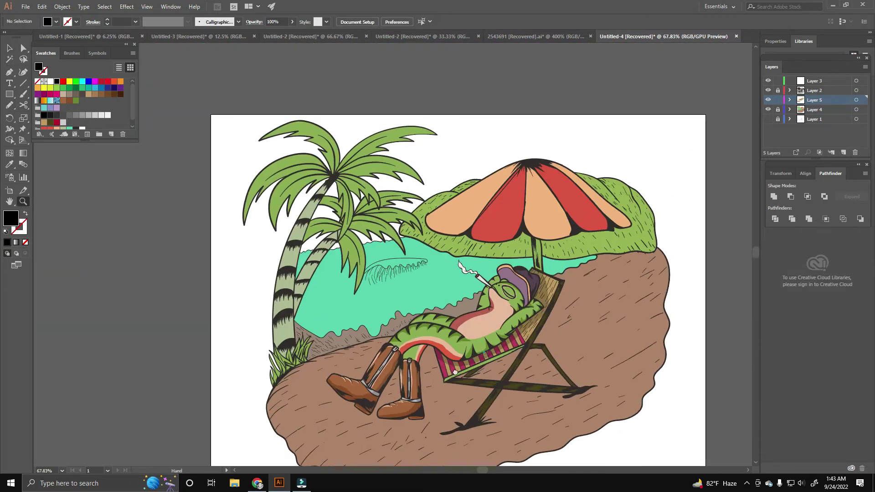
scroll(469, 158, up, 3)
key(n)
scroll(258, 341, down, 1)
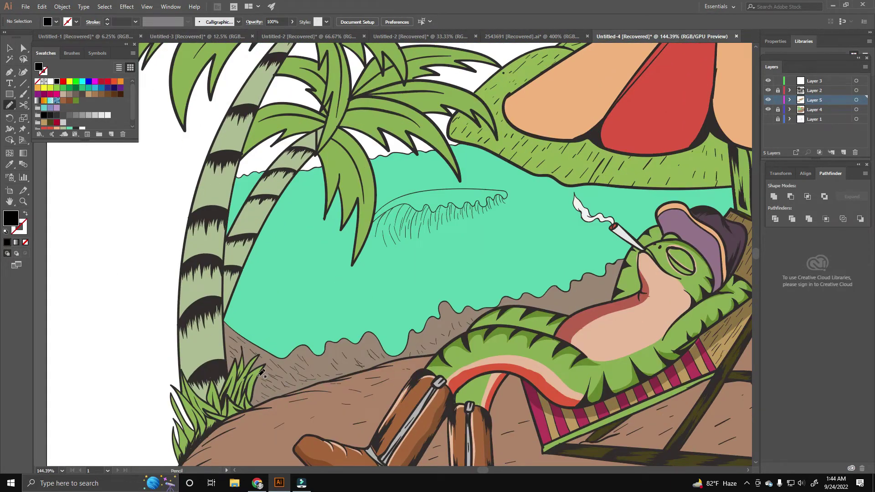
drag(548, 230, 598, 218)
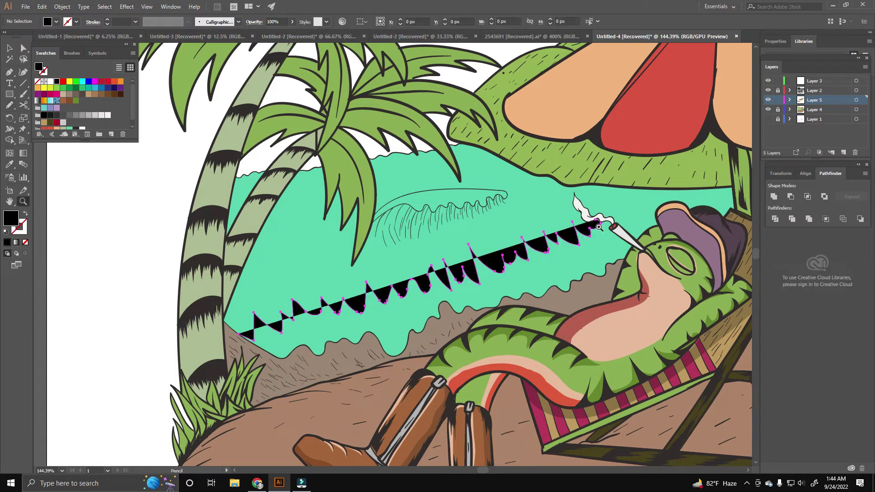
scroll(506, 264, up, 5)
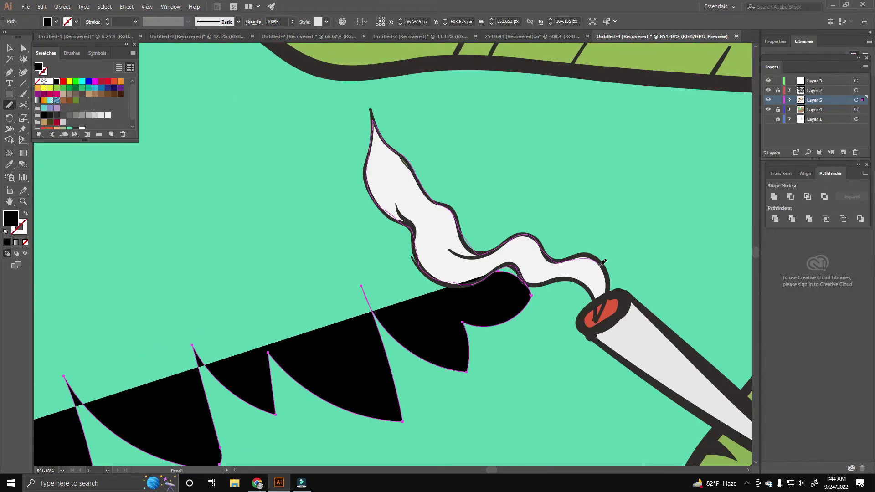
drag(603, 263, 688, 151)
Continue the wave outline and close it over the upper sea.
drag(712, 151, 530, 189)
scroll(549, 119, down, 5)
scroll(234, 387, up, 2)
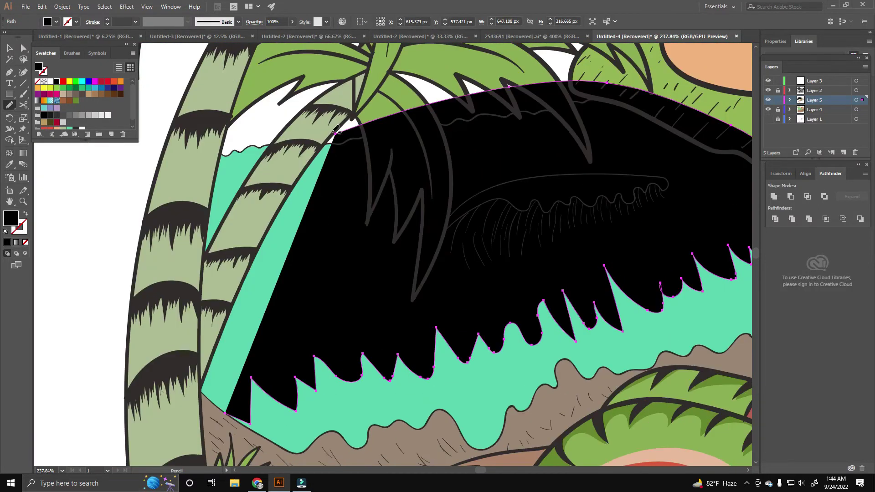
drag(549, 119, 235, 386)
Merge the wave with the sea, set its fill, and combine them into a compound path.
click(379, 381)
key(ctrl+a)
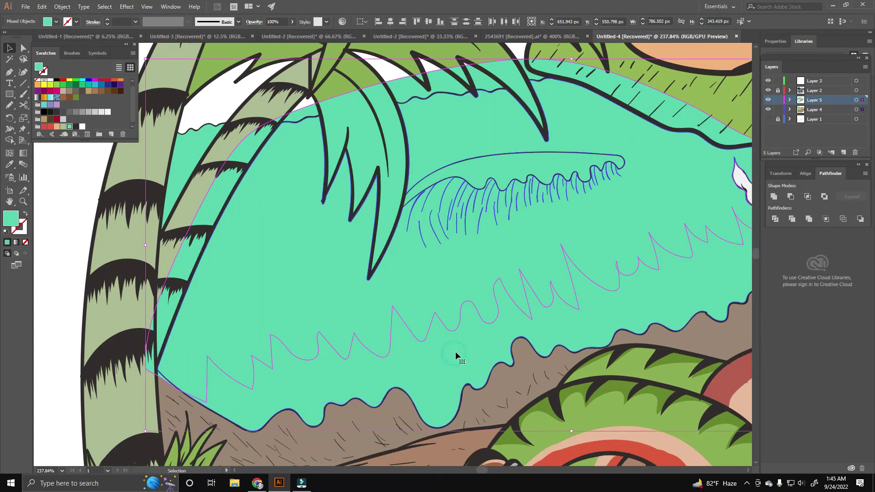
key(shift+m)
key(alt+v)
key(Escape)
double_click(11, 217)
key(Escape)
shift+click(291, 321)
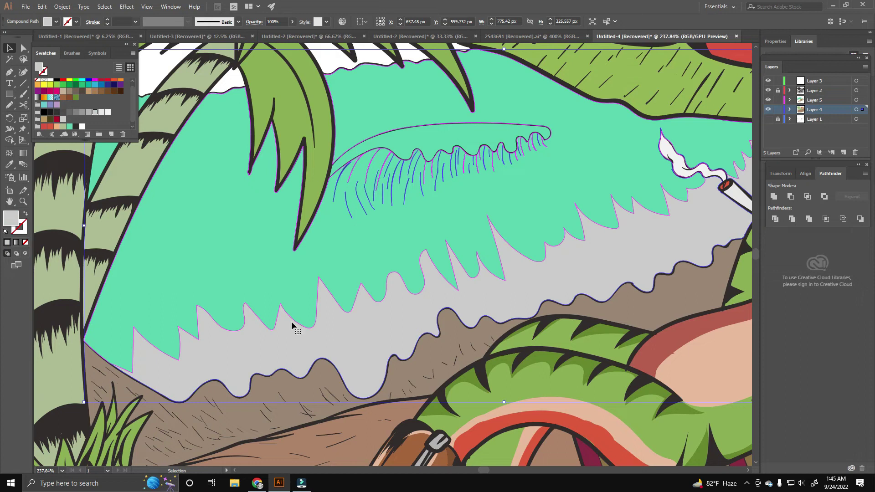
key(ctrl+8)
key(ctrl+shift+a)
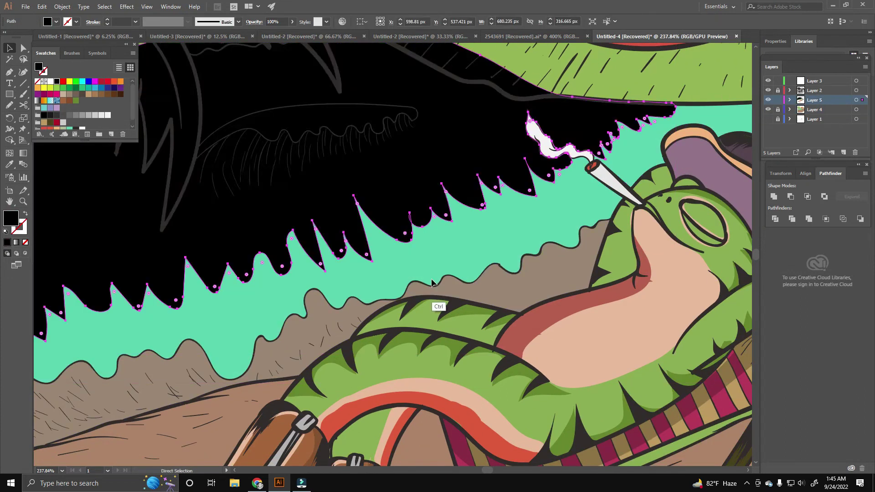
Pencil-draw a second closed jagged wave along the shore and fill it light mint.
key(n)
drag(205, 301, 298, 267)
drag(537, 182, 495, 184)
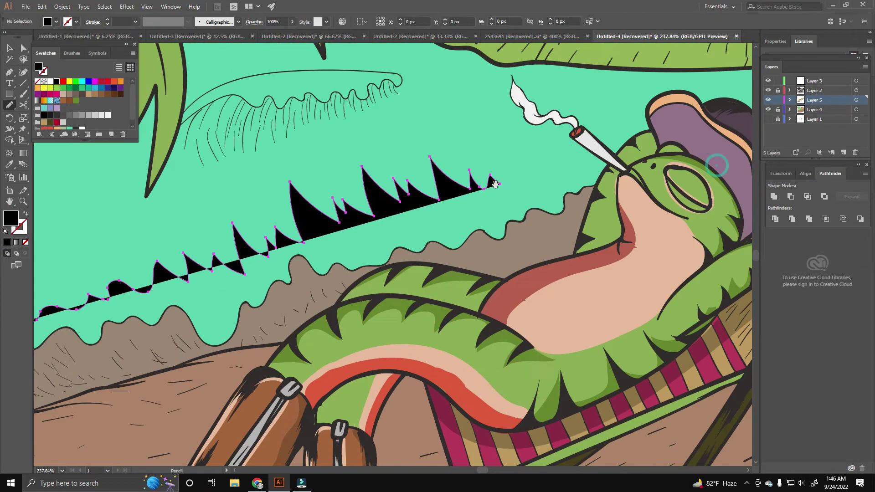
drag(608, 158, 608, 158)
double_click(11, 218)
click(535, 182)
Redraw the top edge of the mint foam wave with the Pencil.
key(ctrl+0)
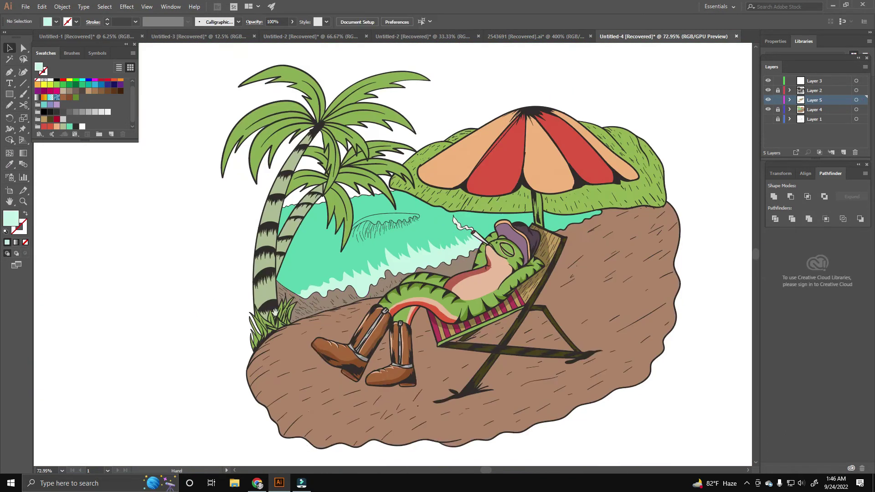
scroll(322, 323, up, 5)
key(n)
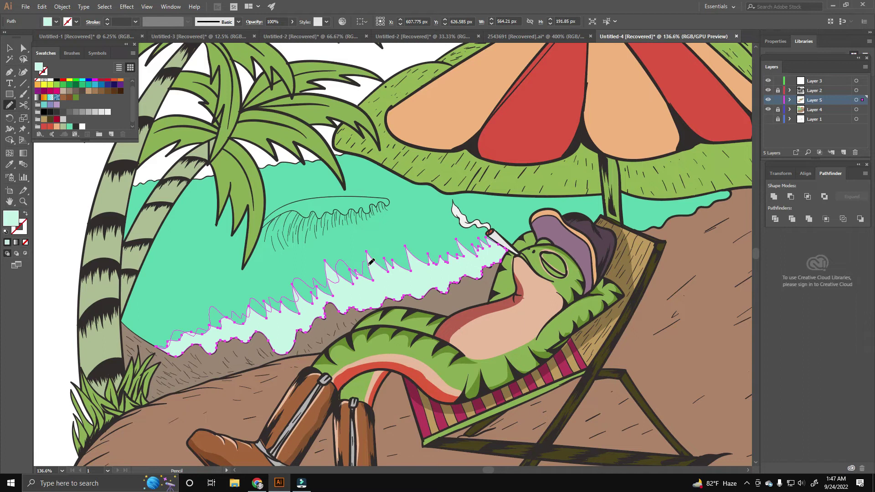
drag(501, 243, 502, 243)
key(v)
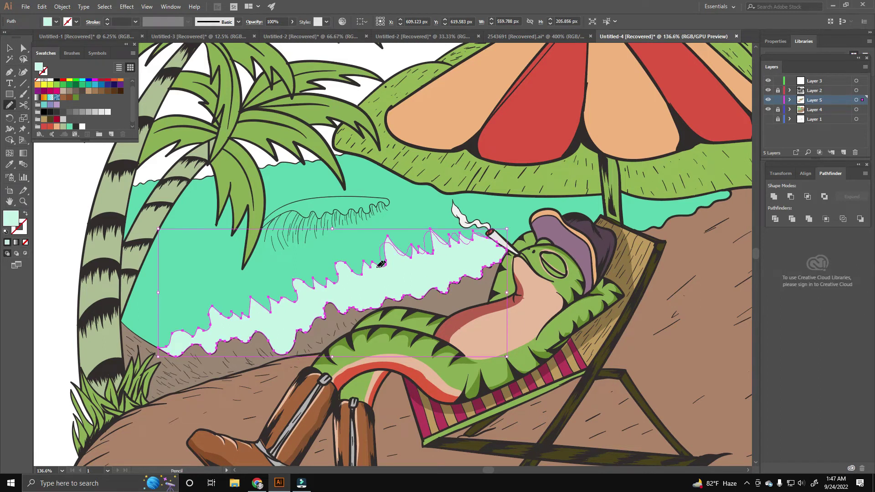
key(ctrl+shift+a)
key(ctrl+0)
key(z)
click(338, 363)
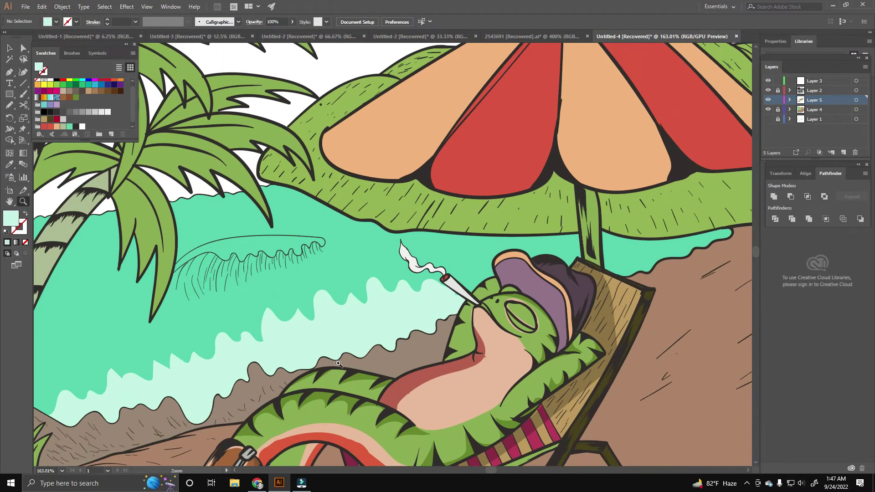
scroll(373, 282, down, 3)
scroll(140, 281, left, 3)
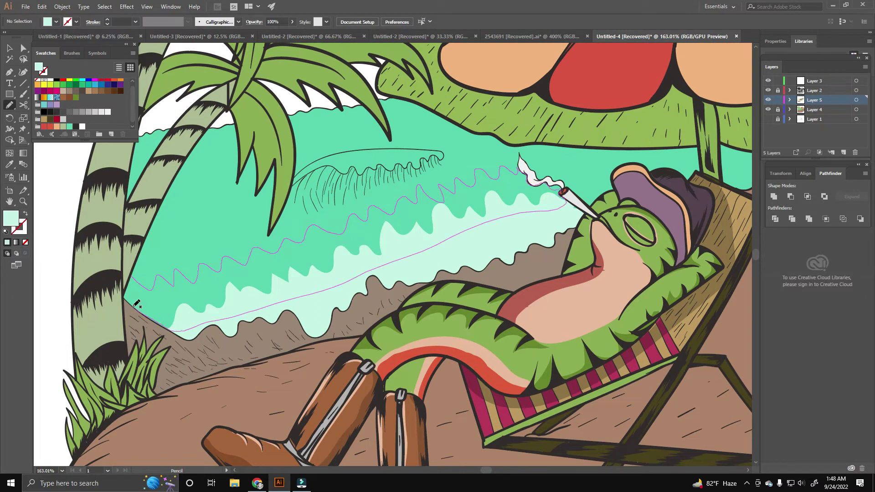
Pencil-draw a closed paler teal wave band in the sea behind the frog.
key(ctrl+0)
key(z)
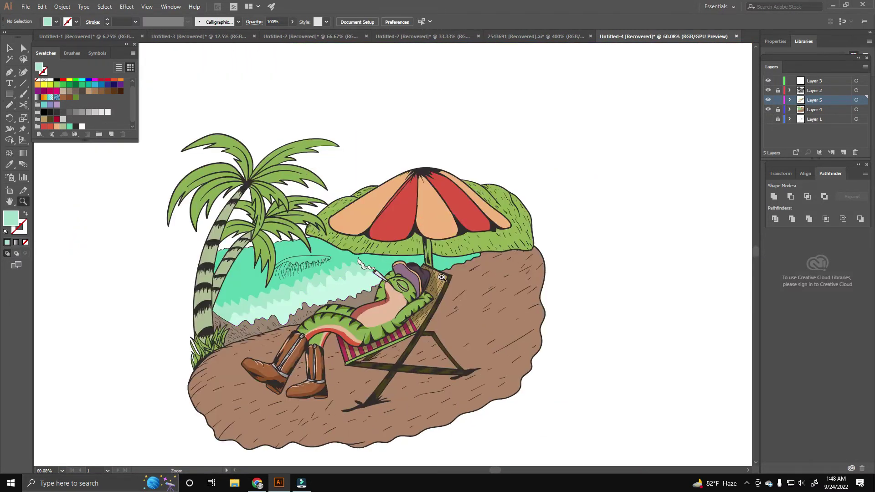
click(442, 278)
key(n)
drag(316, 252, 276, 308)
mouse_move(499, 250)
mouse_down()
mouse_move(303, 290)
mouse_move(412, 253)
mouse_up()
mouse_move(403, 290)
mouse_down()
mouse_move(338, 267)
mouse_move(310, 209)
mouse_up()
key(n)
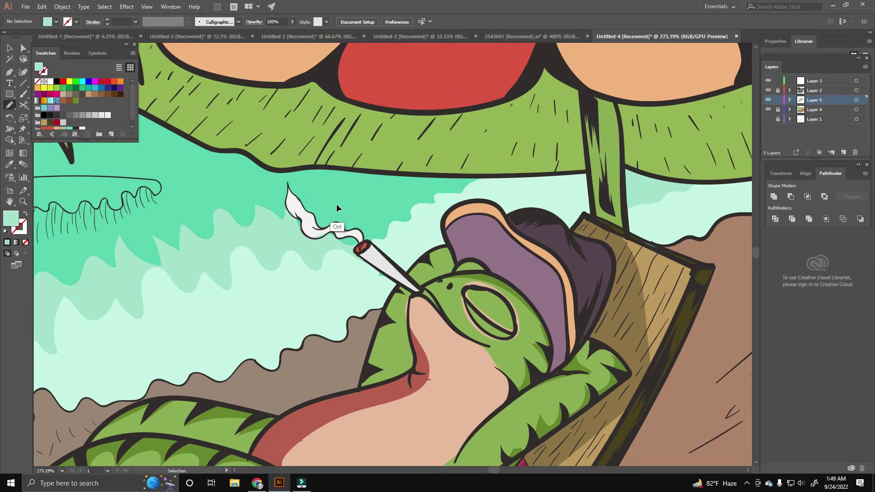
Fill the small curling wave's crest with mint and select the wave group.
scroll(321, 223, down, 3)
scroll(321, 223, down, 3)
scroll(264, 293, up, 8)
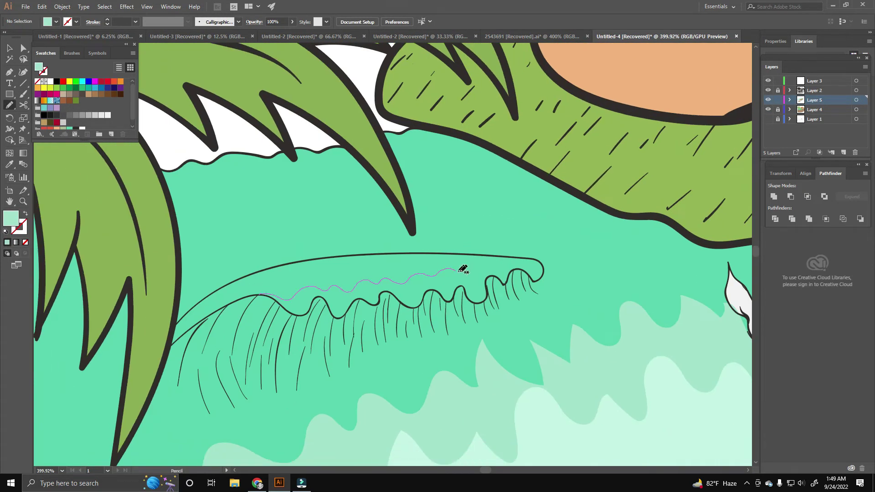
drag(463, 270, 293, 279)
key(v)
click(225, 225)
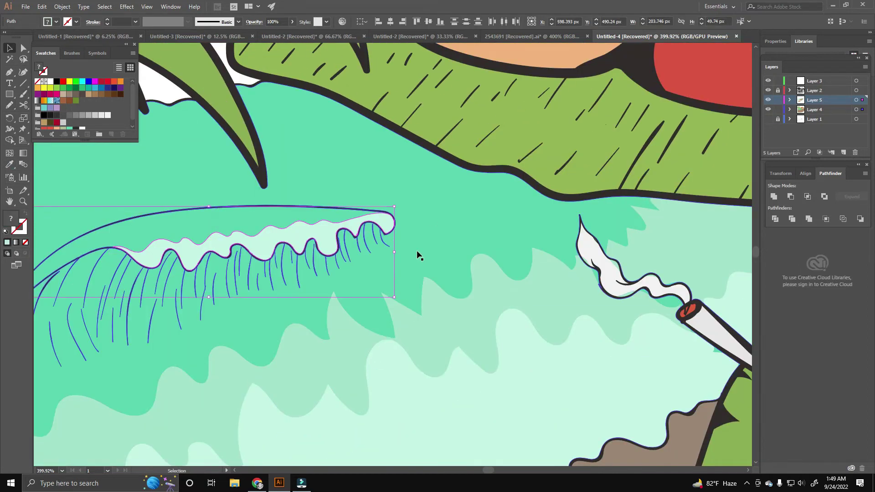
Pencil-draw shading under the wave crest and fill it medium green.
scroll(418, 254, down, 5)
scroll(486, 280, up, 6)
key(n)
drag(257, 365, 278, 276)
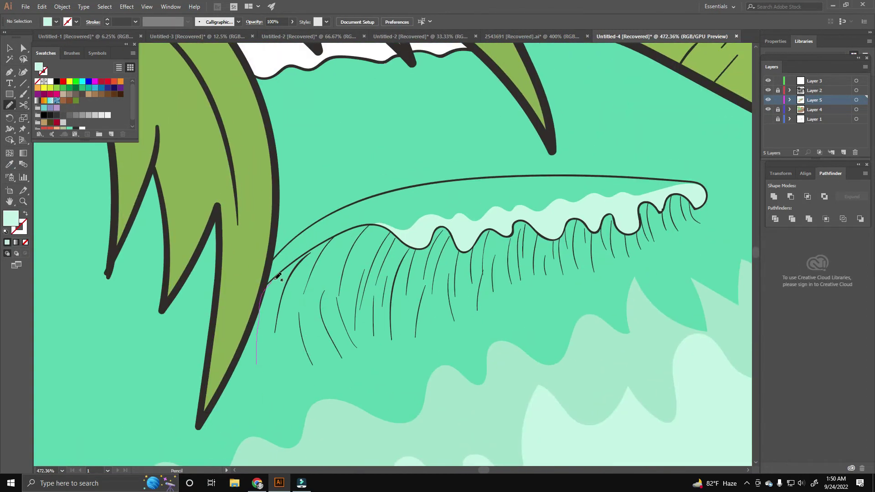
drag(417, 246, 418, 246)
scroll(418, 246, up, 5)
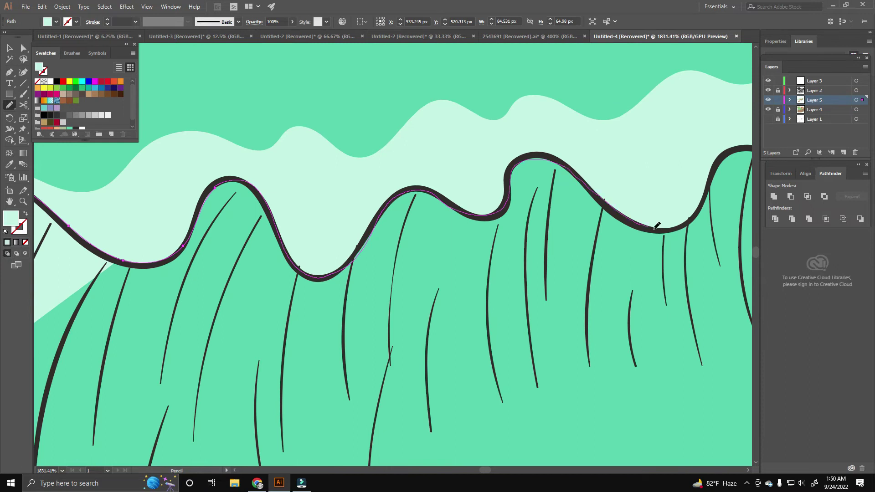
scroll(656, 226, right, 5)
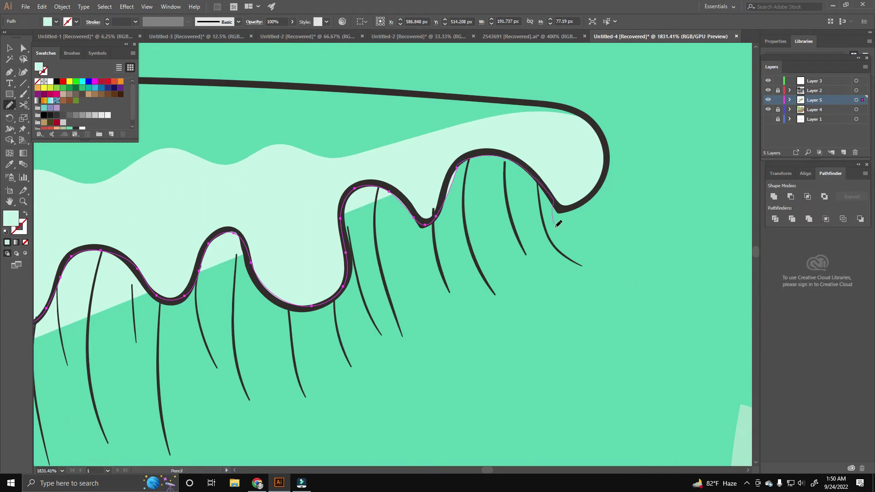
scroll(509, 142, down, 10)
mouse_move(509, 143)
mouse_down()
mouse_move(472, 204)
mouse_move(155, 46)
mouse_up()
double_click(11, 218)
key(Return)
Set up the Paintbrush with the colour moved onto the stroke.
key(ctrl+0)
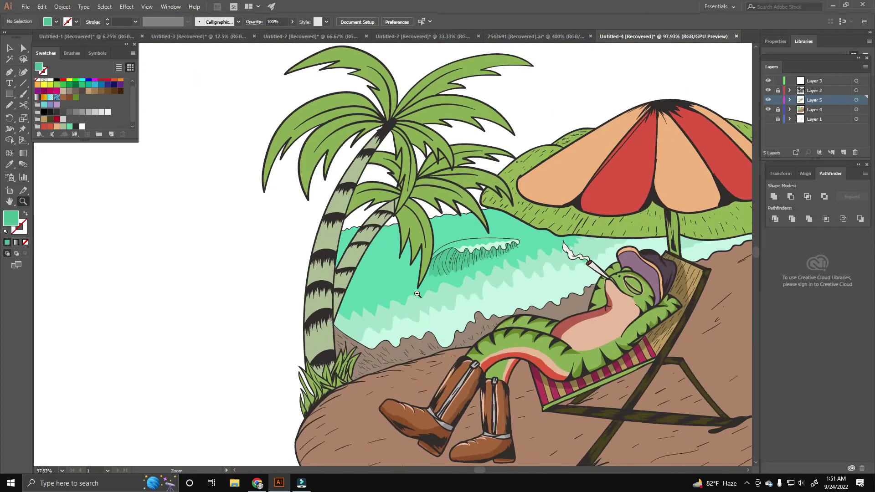
scroll(410, 310, up, 3)
key(b)
scroll(401, 294, up, 1)
key(shift+x)
key(Escape)
key(z)
scroll(450, 282, up, 2)
Paint several small bird-like squiggles over the sea.
drag(451, 282, 406, 228)
key(b)
drag(273, 262, 280, 271)
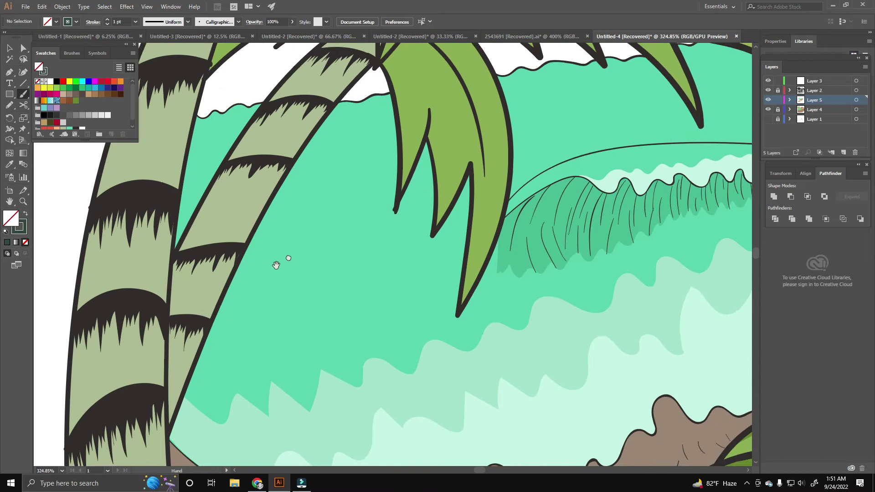
scroll(352, 152, up, 1)
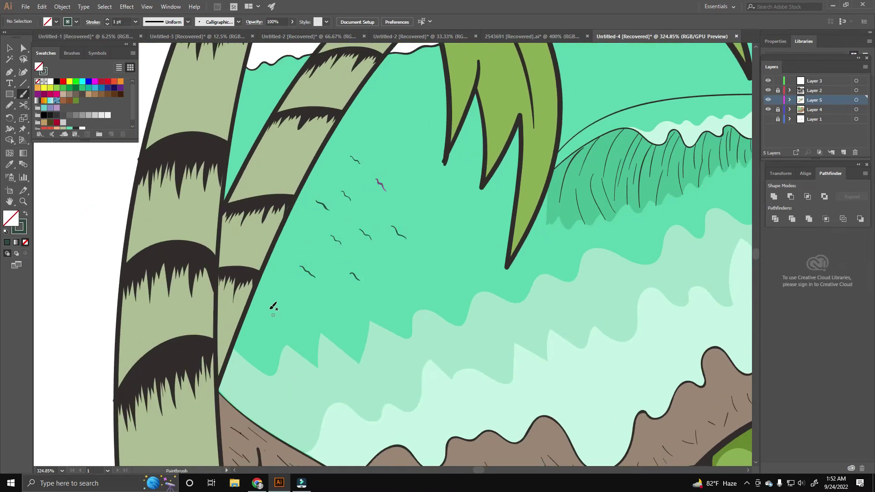
drag(378, 295, 382, 303)
drag(294, 229, 309, 238)
Alt-drag copies of the squiggles higher above the sea and near the horizon.
key(ctrl+0)
key(v)
scroll(383, 227, up, 5)
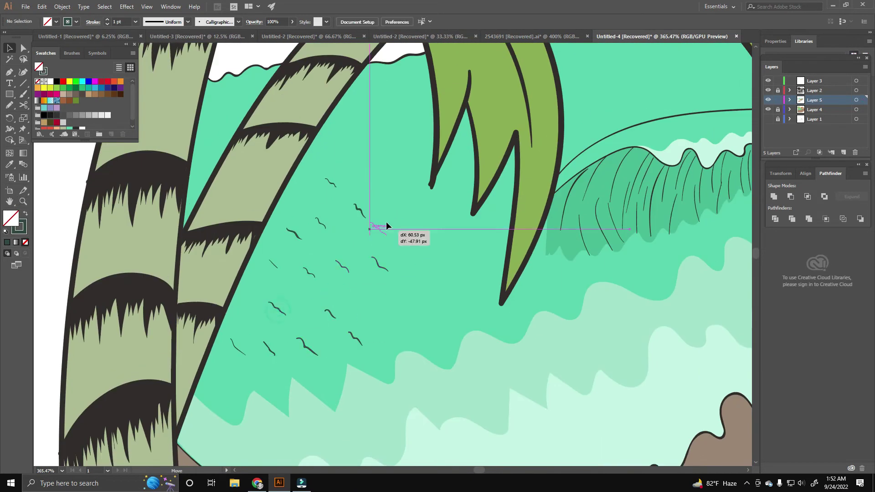
drag(386, 223, 476, 233)
alt+drag(368, 167, 352, 139)
drag(275, 320, 467, 223)
key(z)
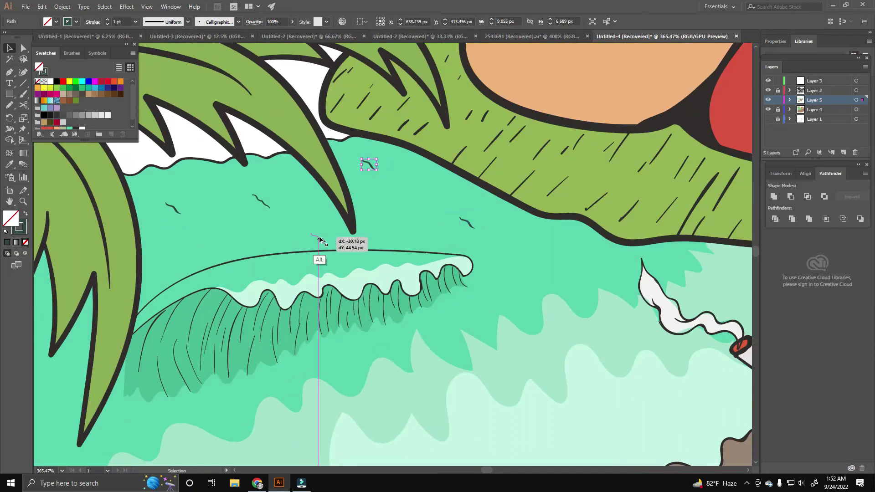
scroll(446, 222, down, 5)
Pencil-draw a shadow shape along the hill's left edge and set its fill.
scroll(446, 223, up, 3)
key(n)
drag(245, 263, 277, 222)
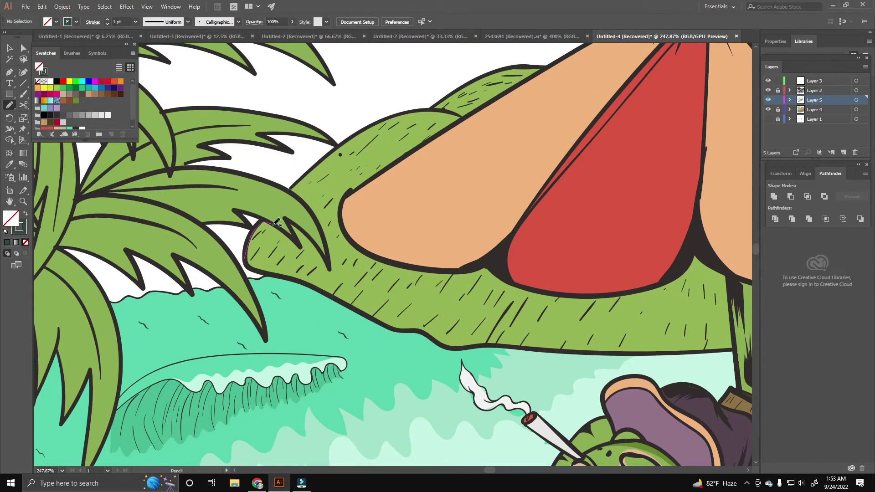
drag(294, 272, 246, 265)
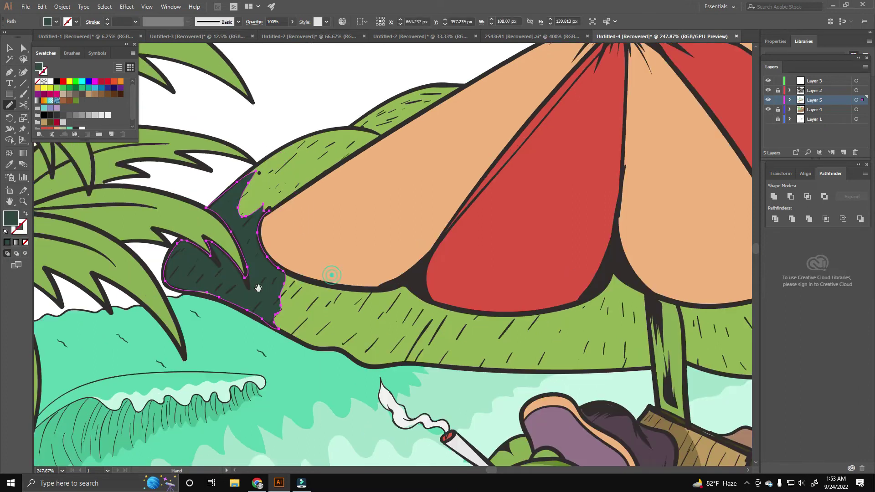
drag(419, 301, 292, 281)
double_click(11, 218)
click(381, 215)
click(532, 182)
Draw a shadow on the hill under the umbrella and fill it dark green.
scroll(317, 304, up, 1)
drag(267, 321, 379, 270)
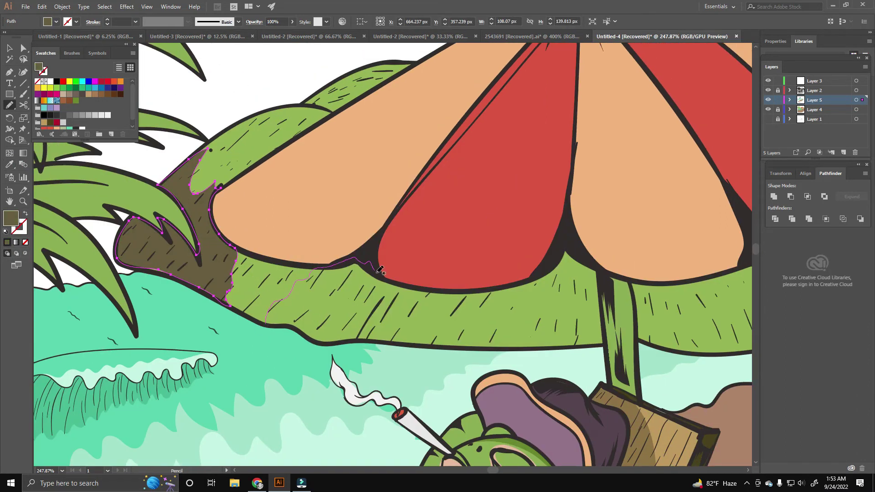
drag(291, 322, 292, 322)
key(ctrl+0)
scroll(320, 273, up, 3)
key(z)
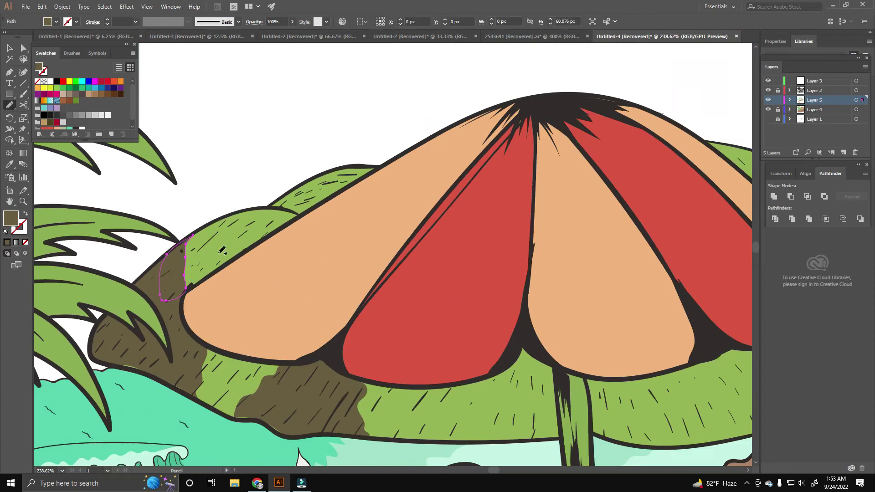
scroll(226, 284, down, 3)
scroll(226, 284, up, 3)
double_click(11, 217)
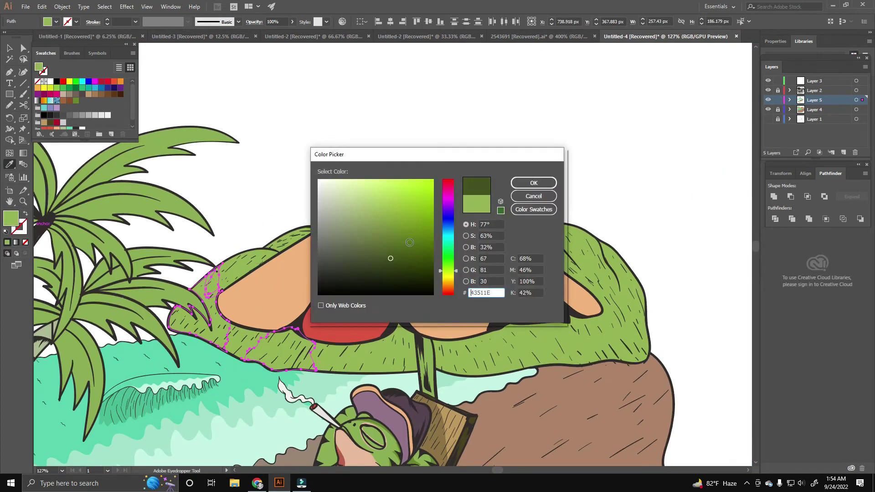
click(535, 182)
Add a dark green shadow along the hill edge.
scroll(302, 349, down, 2)
scroll(302, 348, up, 5)
key(n)
mouse_move(292, 345)
mouse_down()
mouse_move(263, 326)
mouse_move(294, 344)
mouse_up()
key(ctrl+0)
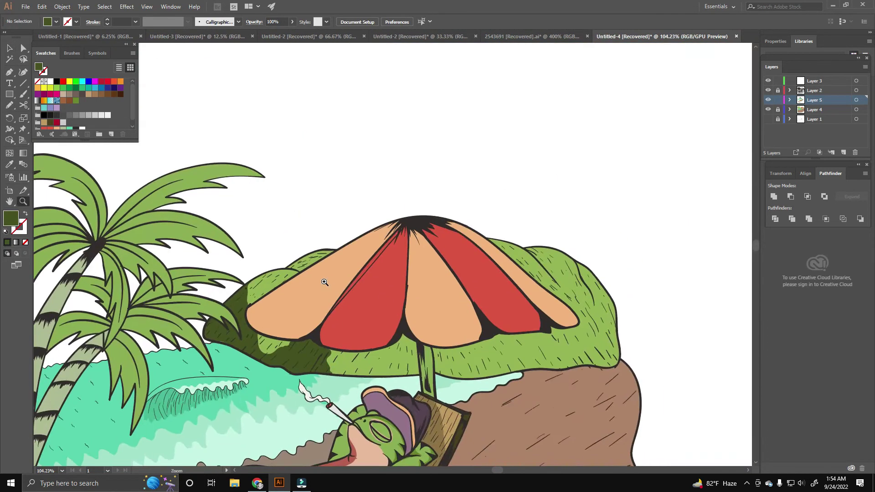
scroll(365, 156, up, 4)
scroll(365, 156, up, 2)
Add dark green shadows near the hilltop and a leaf-shaped one on the right hill.
drag(370, 158, 370, 155)
scroll(370, 155, down, 3)
scroll(370, 155, right, 2)
drag(417, 98, 460, 182)
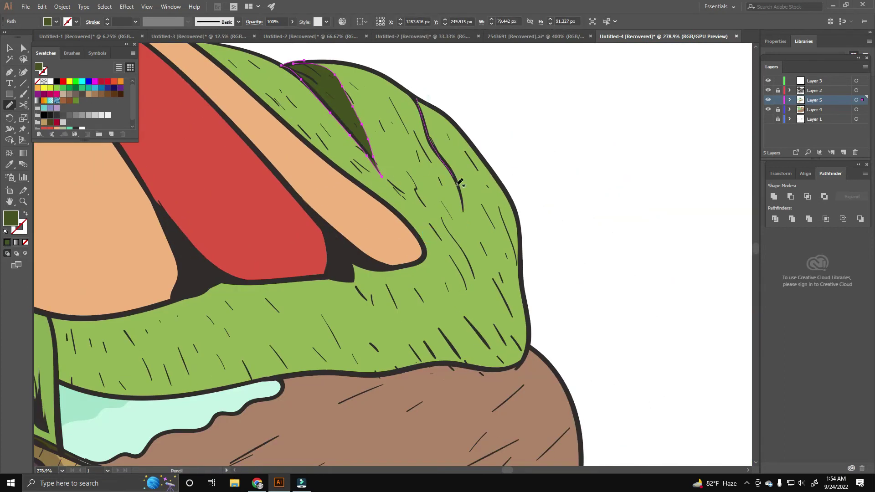
drag(430, 98, 422, 100)
key(ctrl+0)
scroll(364, 296, up, 5)
Add dark green shadows beside the umbrella stem and on the hill's right end.
drag(354, 314, 389, 272)
drag(407, 304, 392, 309)
scroll(407, 305, down, 2)
mouse_move(451, 250)
mouse_down()
mouse_move(416, 180)
mouse_move(387, 201)
mouse_up()
key(ctrl+0)
scroll(456, 219, up, 4)
drag(387, 297, 445, 259)
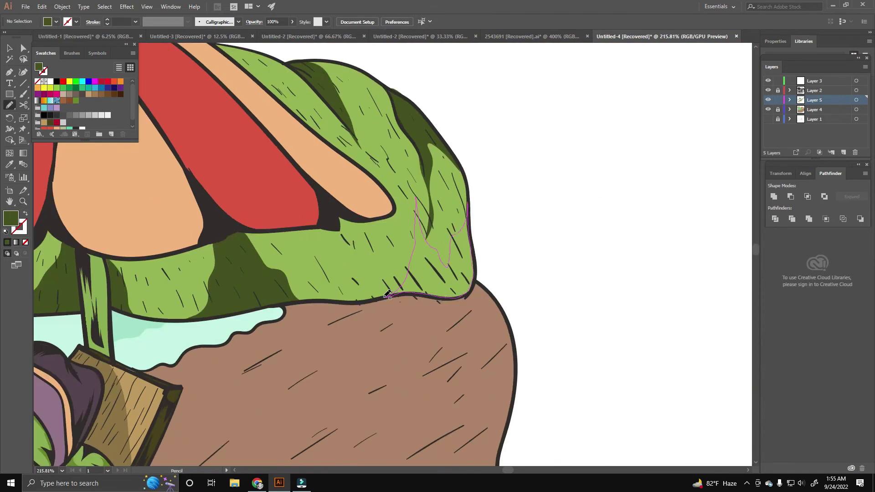
drag(388, 296, 389, 297)
key(ctrl+0)
scroll(419, 280, up, 5)
Draw a white highlight on the left hilltop and set its opacity to 57%.
drag(465, 143, 466, 145)
click(292, 22)
drag(292, 33, 276, 33)
click(50, 81)
Add white hilltop highlight shapes at 57% opacity along the right hill.
drag(483, 103, 368, 129)
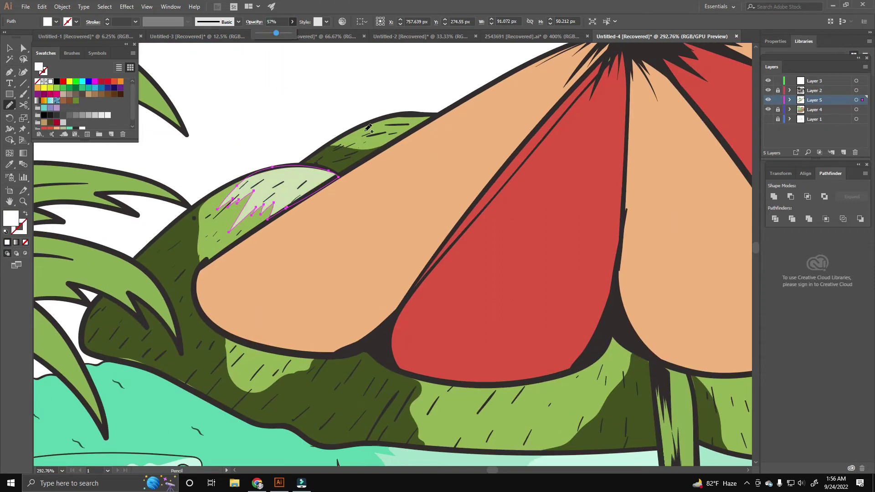
scroll(368, 129, right, 5)
scroll(368, 129, right, 10)
drag(409, 217, 437, 224)
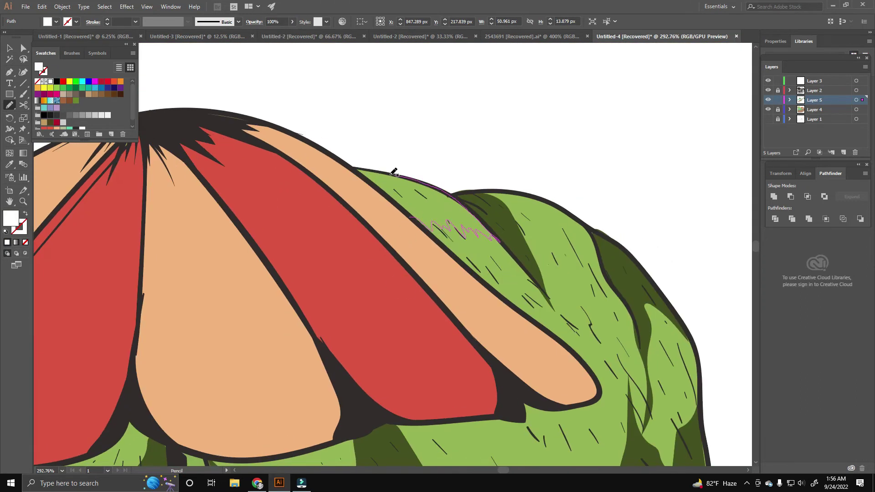
drag(394, 172, 352, 167)
scroll(334, 138, right, 5)
scroll(334, 138, down, 2)
scroll(410, 165, down, 3)
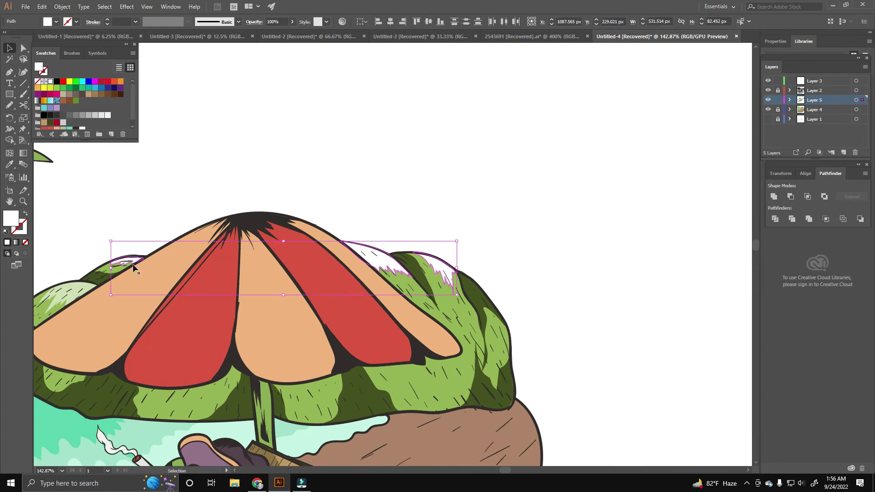
drag(387, 348, 346, 319)
Draw a faint black shading shape over the umbrella's left panel.
scroll(321, 323, up, 2)
scroll(322, 323, right, 5)
scroll(373, 360, down, 2)
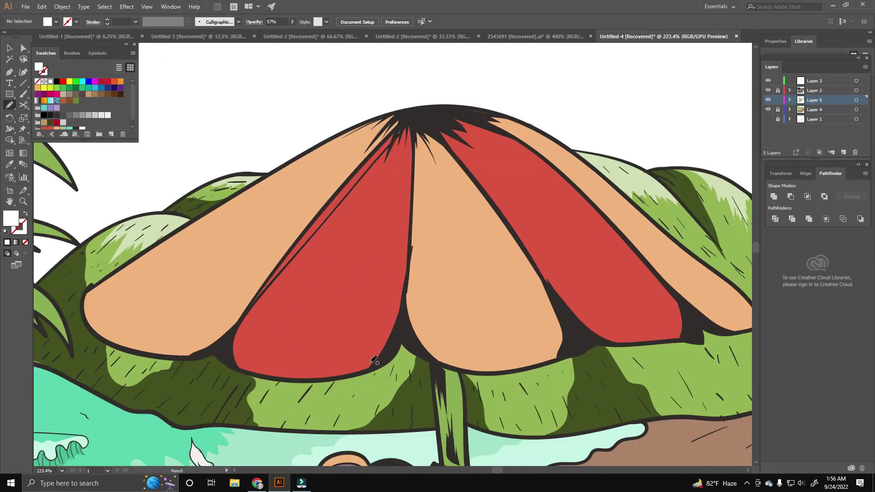
drag(221, 349, 347, 372)
scroll(274, 274, down, 10)
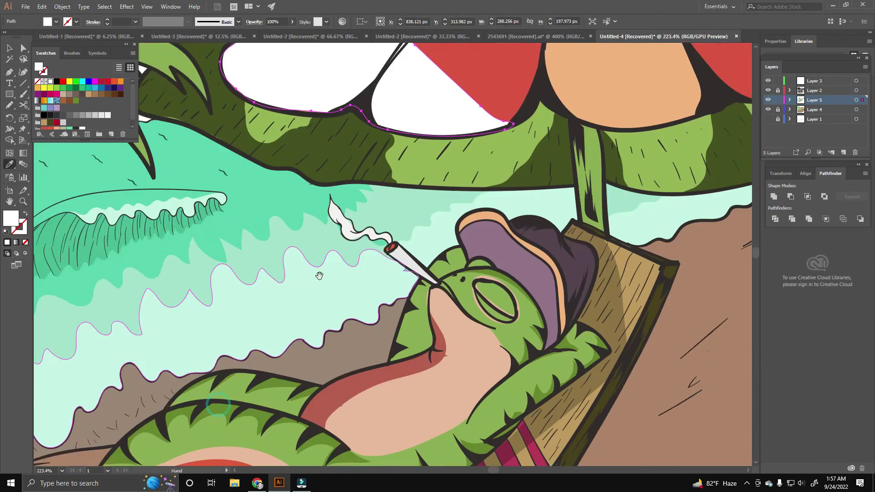
key(i)
click(383, 333)
drag(421, 306, 403, 318)
scroll(402, 319, up, 10)
scroll(403, 319, right, 4)
key(ctrl+z)
key(n)
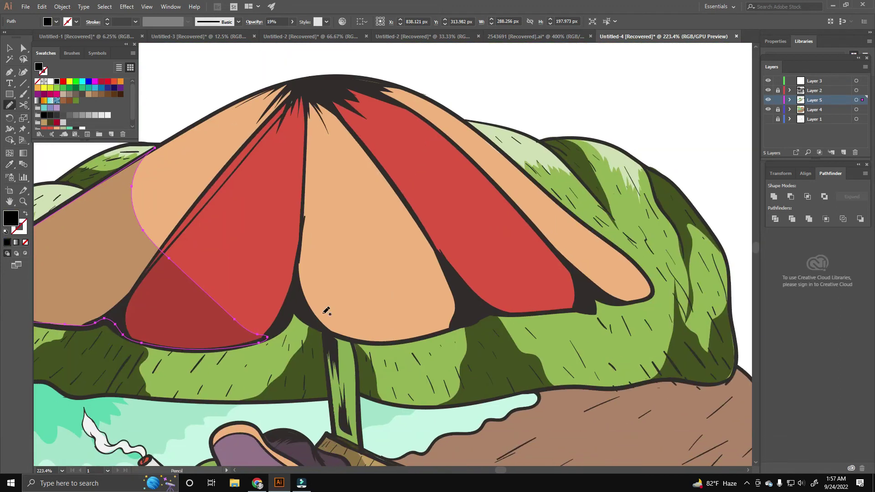
Add faint black shading over the umbrella's right panel and top, at 19% opacity.
drag(643, 262, 643, 264)
scroll(195, 328, down, 2)
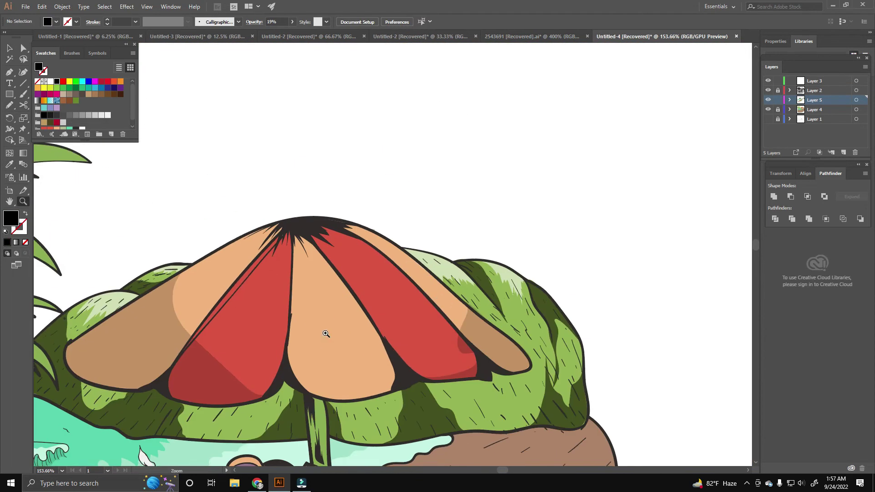
scroll(326, 333, down, 1)
drag(239, 228, 340, 279)
drag(418, 209, 242, 227)
Zoom in on the left palm trunk and draw a zigzag highlight in one band.
key(ctrl+0)
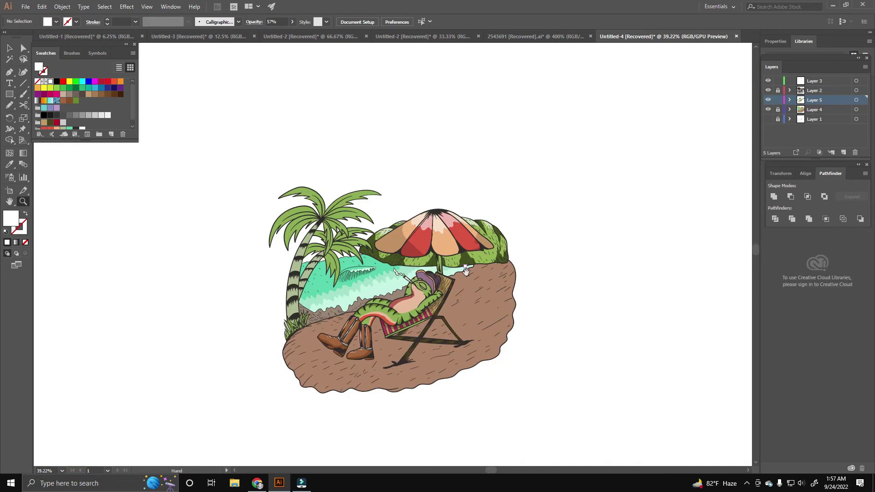
scroll(480, 174, up, 3)
drag(312, 286, 287, 265)
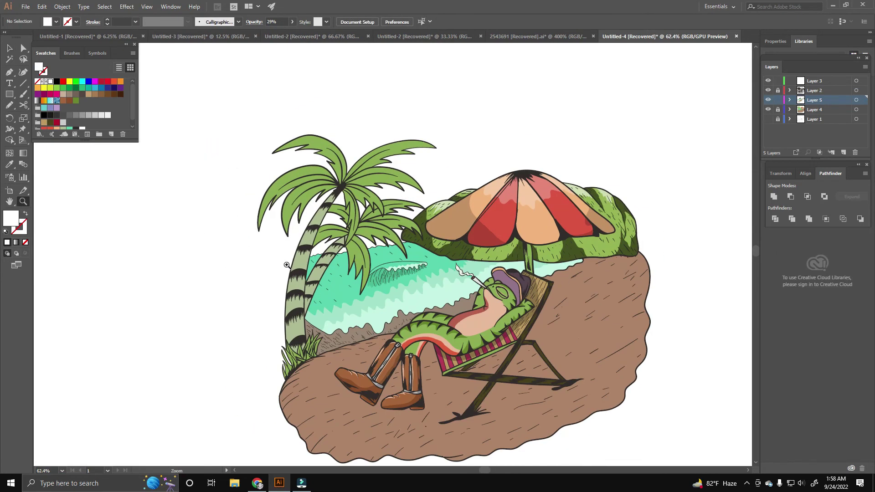
drag(313, 305, 332, 303)
key(n)
drag(320, 256, 350, 259)
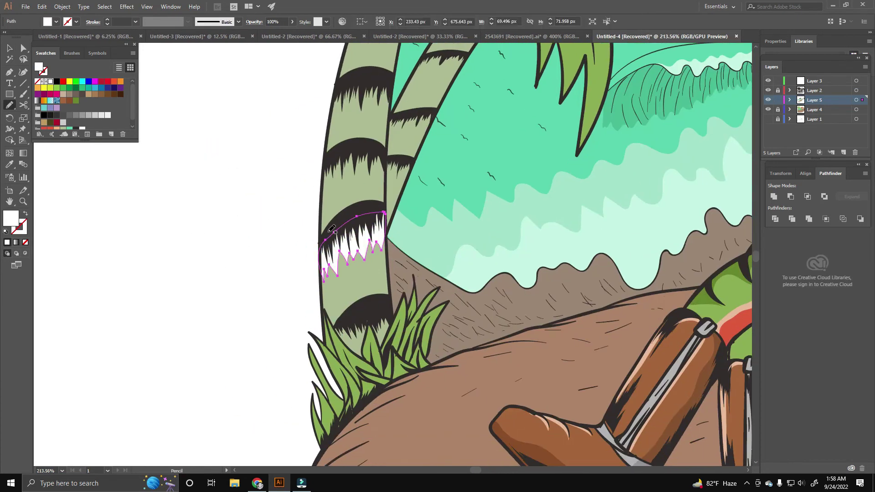
Fill zigzag highlights tan in the bands of both palm trunks.
click(89, 94)
drag(252, 317, 312, 279)
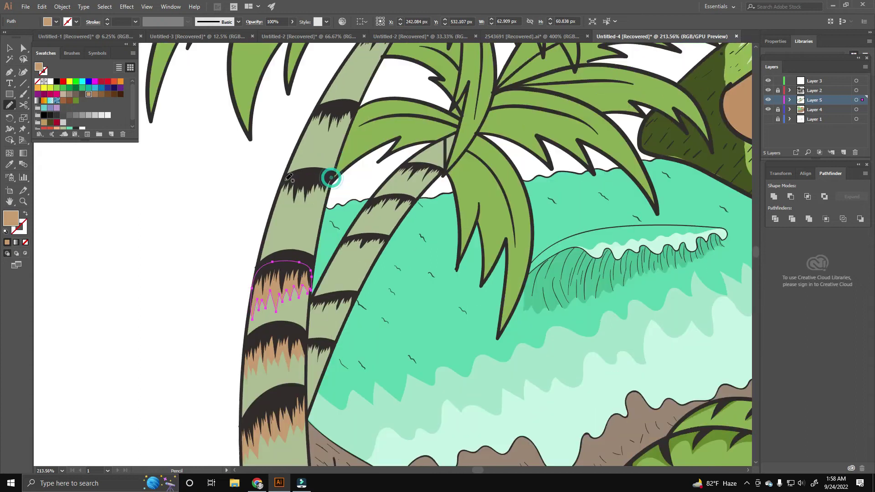
drag(288, 178, 173, 346)
drag(246, 205, 246, 169)
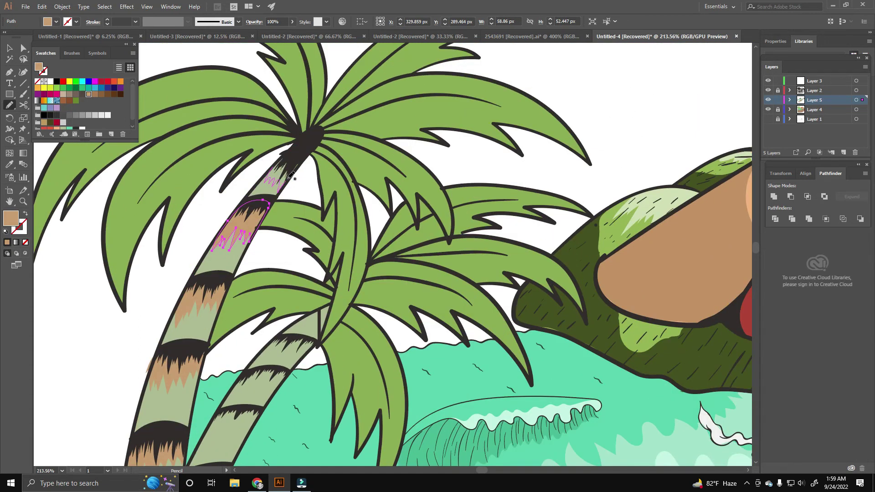
drag(315, 260, 322, 208)
drag(304, 237, 371, 38)
drag(202, 296, 249, 282)
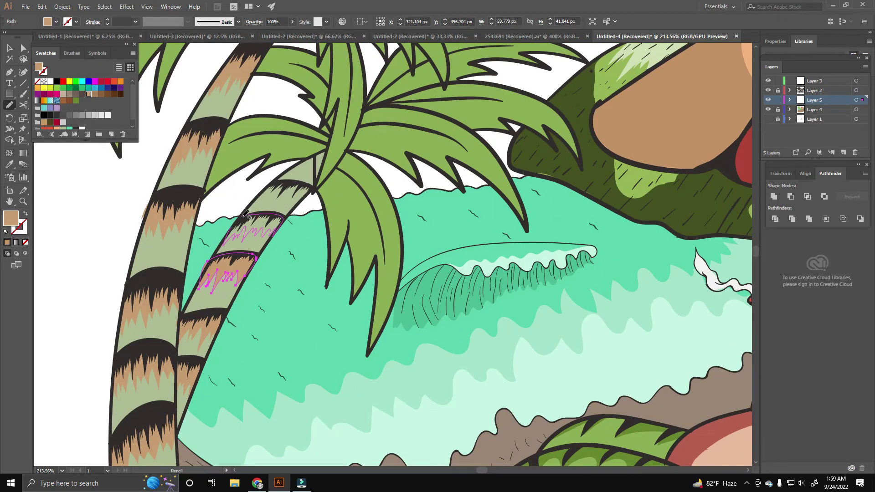
drag(236, 234, 263, 211)
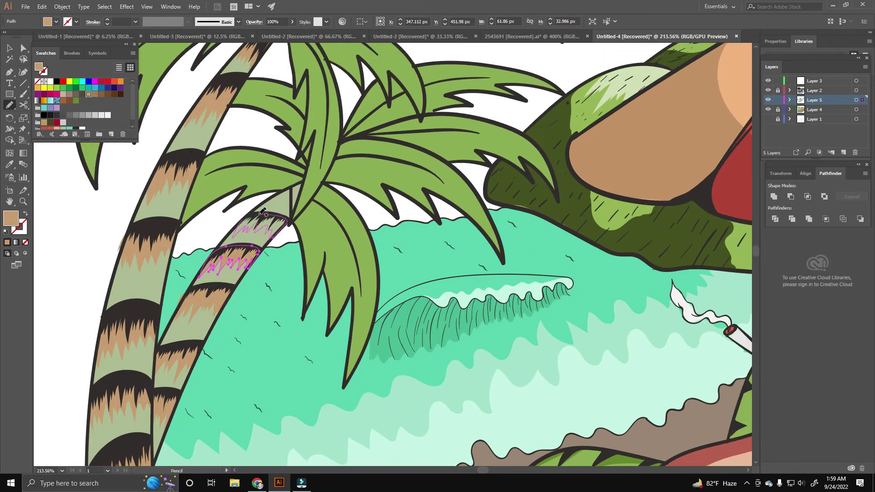
Draw a tan shadow shape along the underside of a left palm leaf.
key(ctrl+0)
scroll(319, 273, up, 5)
mouse_move(314, 369)
mouse_down()
mouse_move(350, 253)
mouse_move(367, 266)
mouse_up()
key(z)
scroll(396, 274, down, 3)
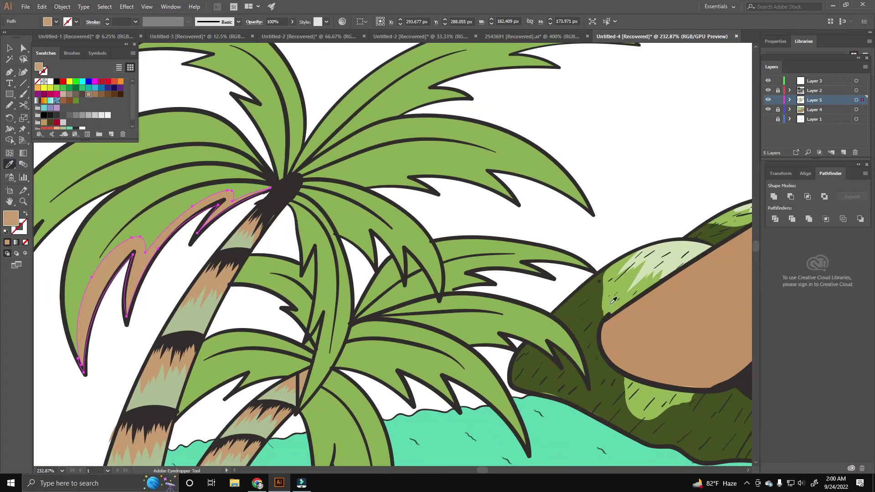
scroll(395, 273, up, 3)
scroll(395, 273, up, 2)
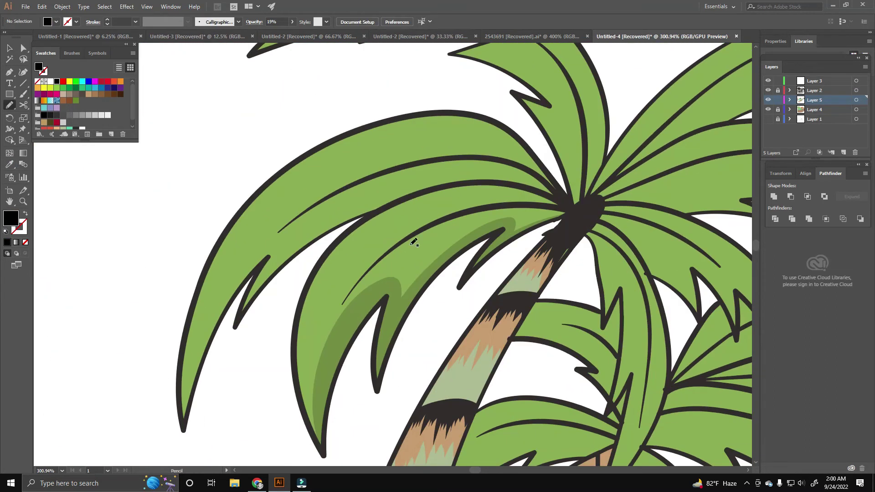
key(n)
drag(416, 218, 411, 227)
drag(233, 233, 196, 371)
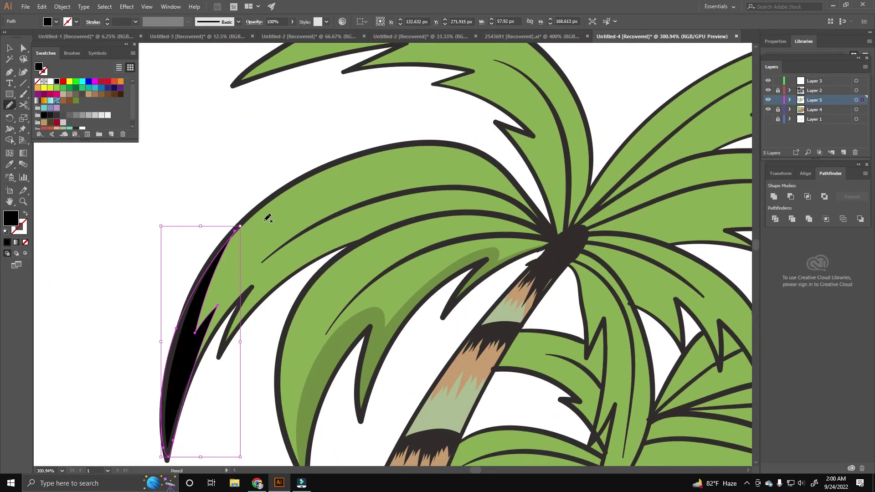
drag(430, 302, 391, 269)
drag(450, 282, 337, 287)
key(1)
key(9)
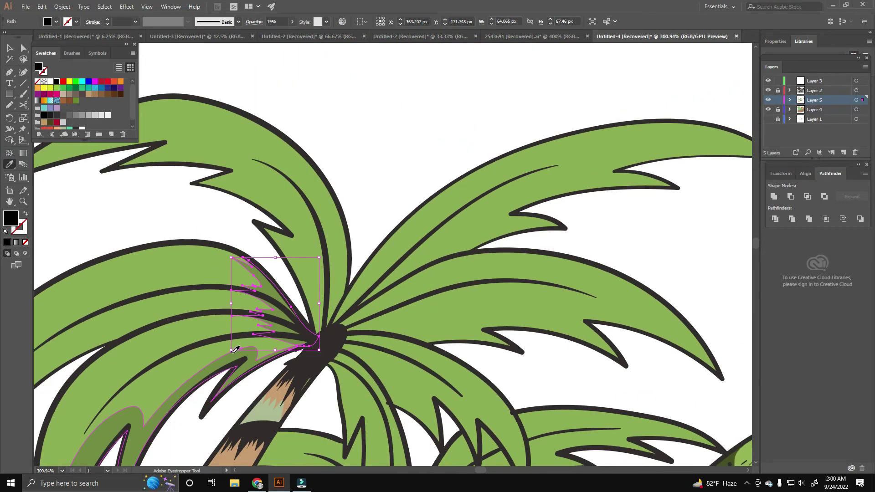
drag(360, 360, 416, 315)
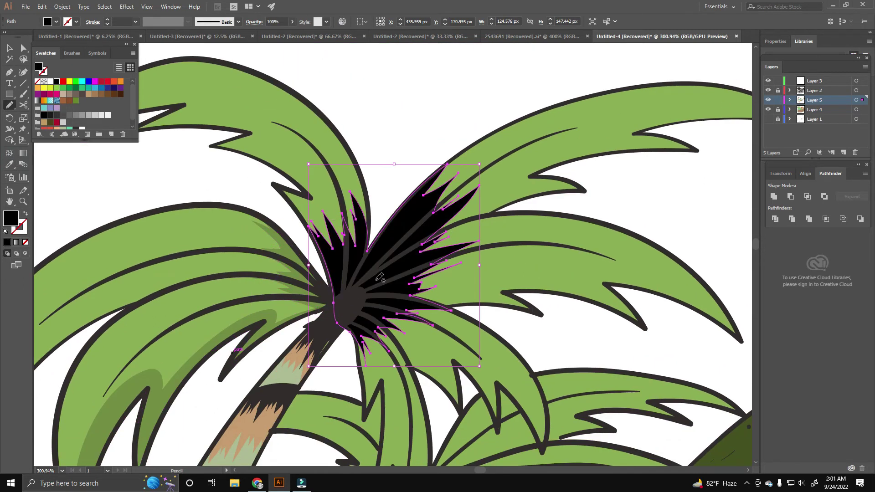
key(Delete)
scroll(380, 277, down, 3)
scroll(559, 211, up, 3)
key(b)
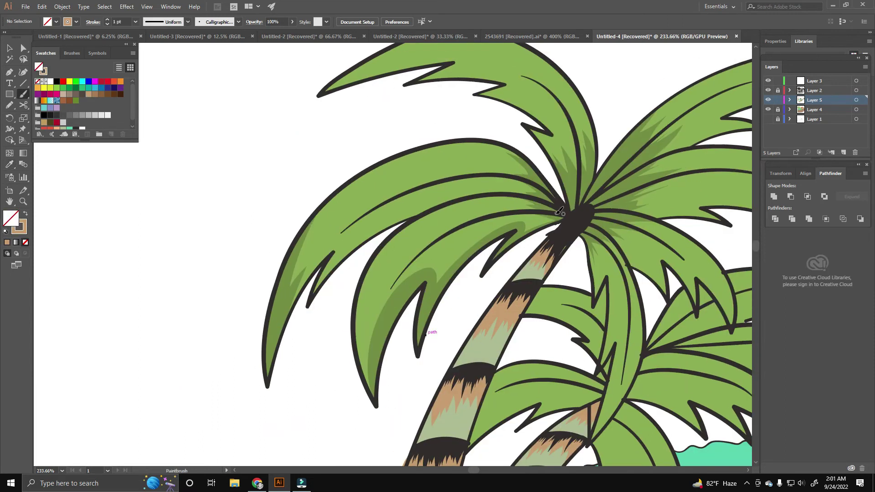
scroll(470, 223, up, 2)
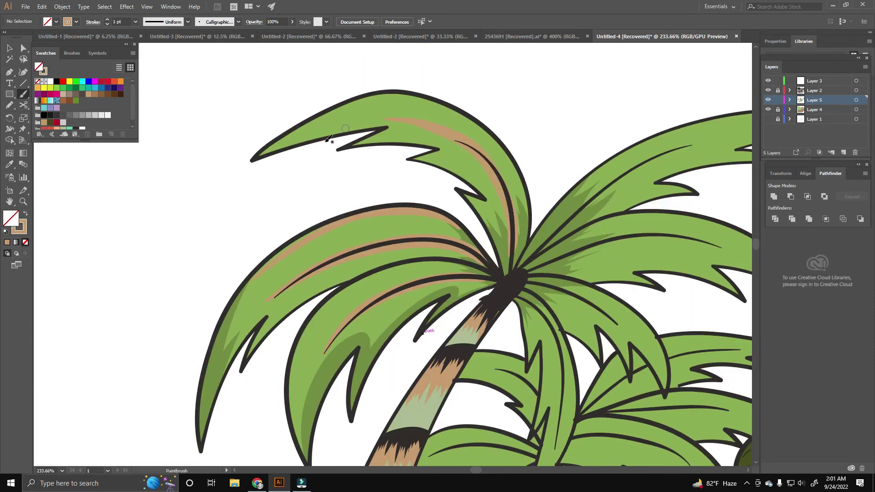
scroll(410, 219, right, 6)
scroll(381, 218, down, 2)
scroll(379, 223, down, 3)
scroll(374, 230, up, 1)
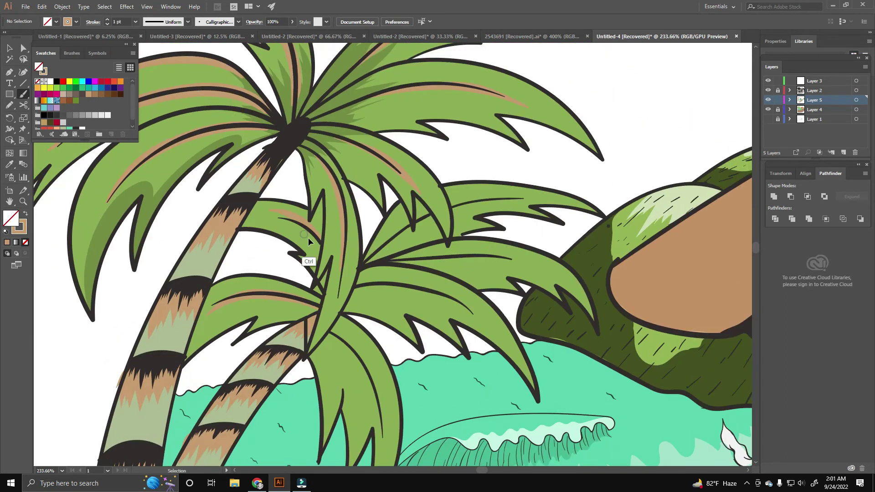
scroll(369, 239, right, 2)
scroll(367, 242, down, 6)
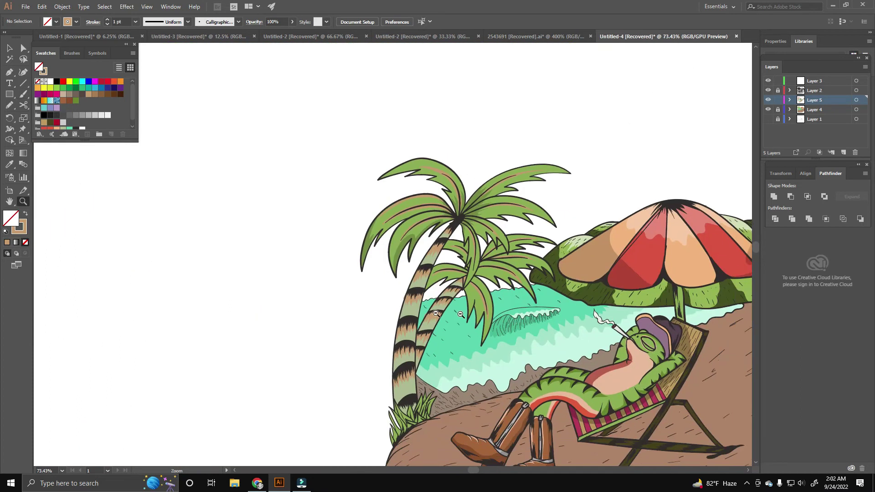
scroll(364, 319, down, 1)
scroll(371, 335, left, 1)
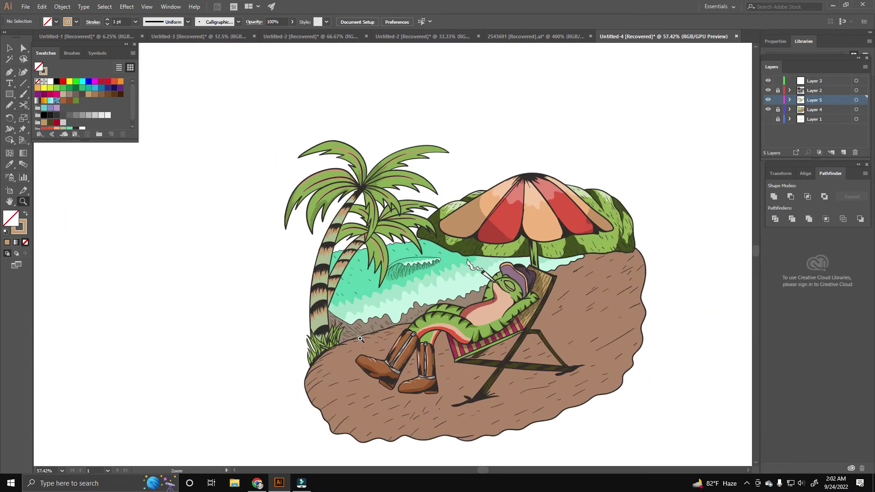
scroll(360, 339, up, 8)
Draw three darker brown shading tufts on the distant hill, one near the bush.
double_click(10, 218)
click(521, 181)
scroll(319, 228, up, 2)
drag(254, 187, 285, 217)
scroll(285, 217, right, 4)
scroll(320, 228, down, 1)
mouse_move(330, 248)
mouse_down()
mouse_move(375, 289)
mouse_move(385, 287)
mouse_up()
scroll(373, 255, right, 2)
scroll(372, 266, right, 3)
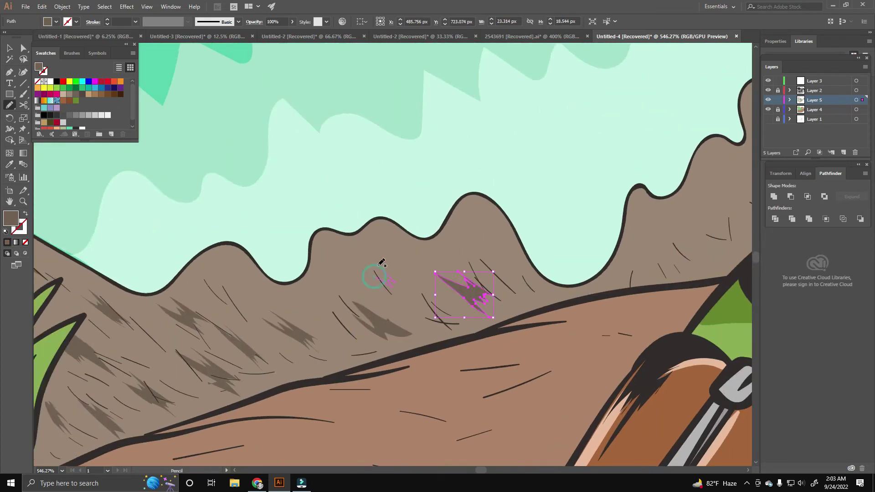
scroll(371, 265, right, 3)
drag(405, 315, 452, 298)
scroll(468, 264, left, 8)
scroll(528, 293, up, 2)
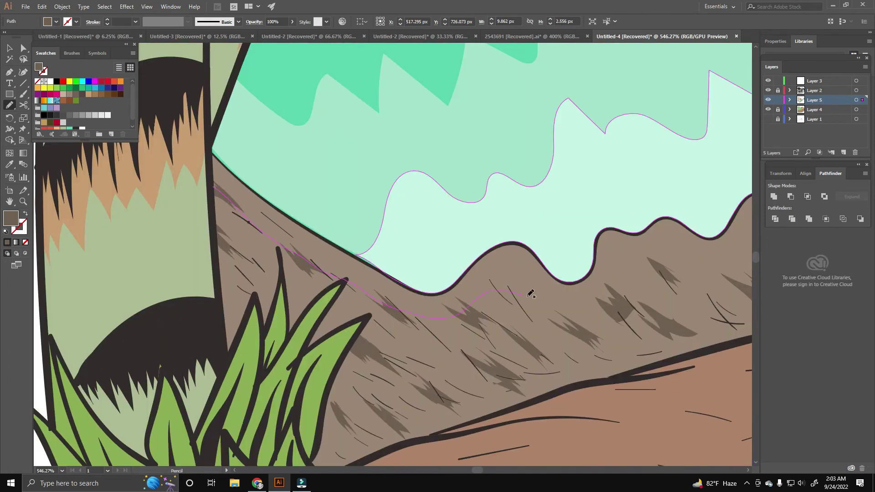
Draw a darker brown shadow band along the hill ridge toward the green bush.
drag(371, 156, 41, 255)
drag(377, 173, 521, 225)
scroll(521, 225, right, 8)
scroll(521, 225, up, 2)
drag(36, 313, 353, 237)
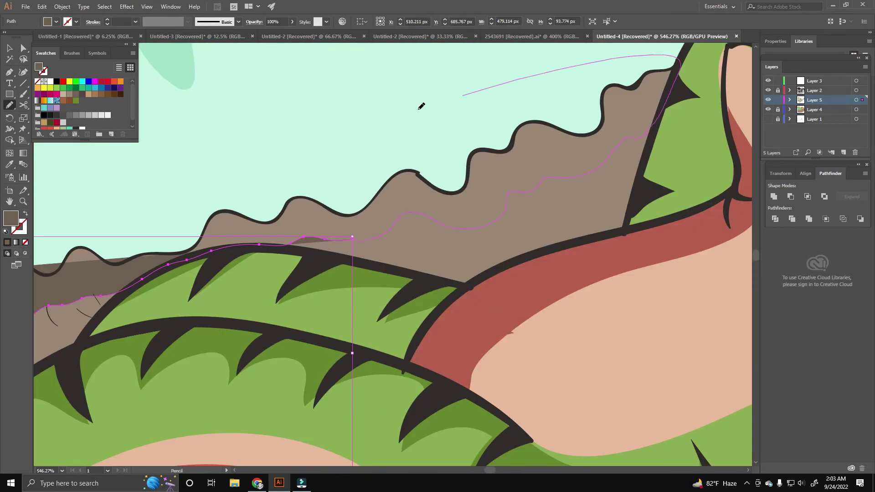
scroll(421, 107, left, 5)
scroll(421, 137, up, 3)
scroll(445, 192, down, 2)
Select the wavy ridge outline and the hill shadow path, then clear the selection.
key(v)
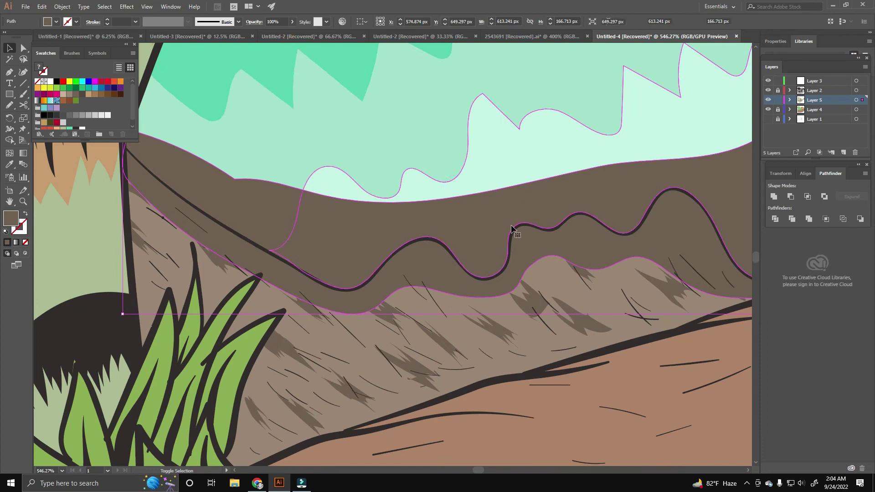
shift+click(510, 225)
scroll(511, 225, down, 5)
shift+click(360, 217)
ctrl+click(389, 260)
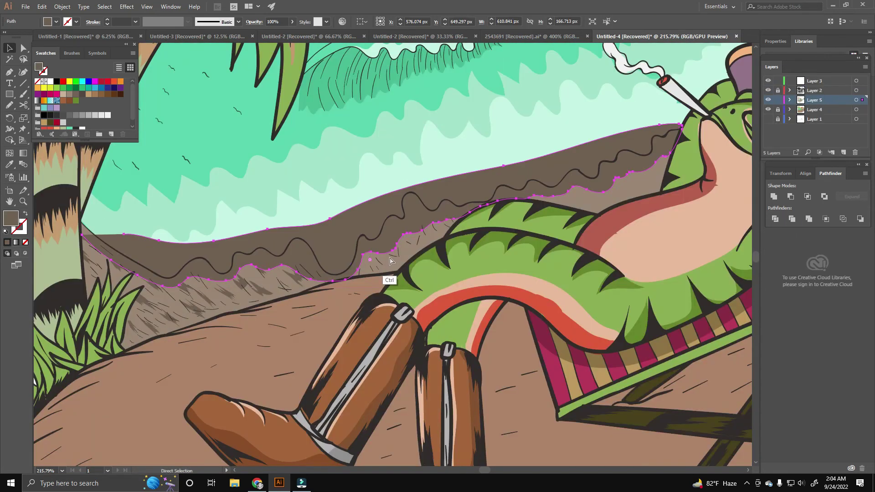
key(ctrl+shift+a)
key(b)
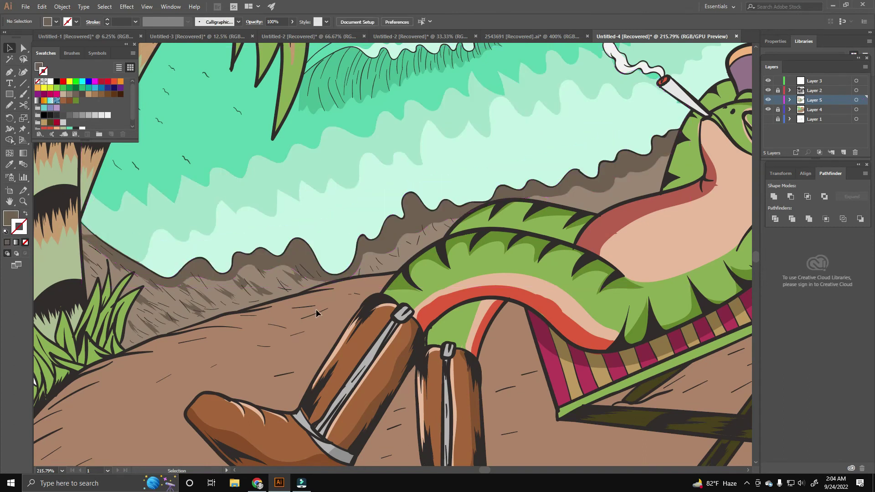
scroll(474, 246, down, 5)
key(n)
scroll(474, 247, up, 4)
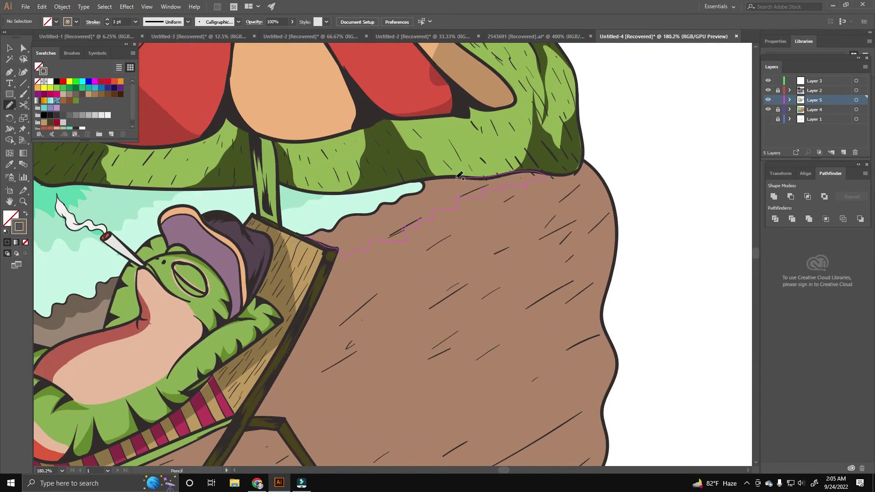
Draw dark brown shadow shapes on the sand under the umbrella.
drag(332, 229, 333, 227)
scroll(333, 228, down, 2)
scroll(410, 205, down, 3)
scroll(532, 164, up, 4)
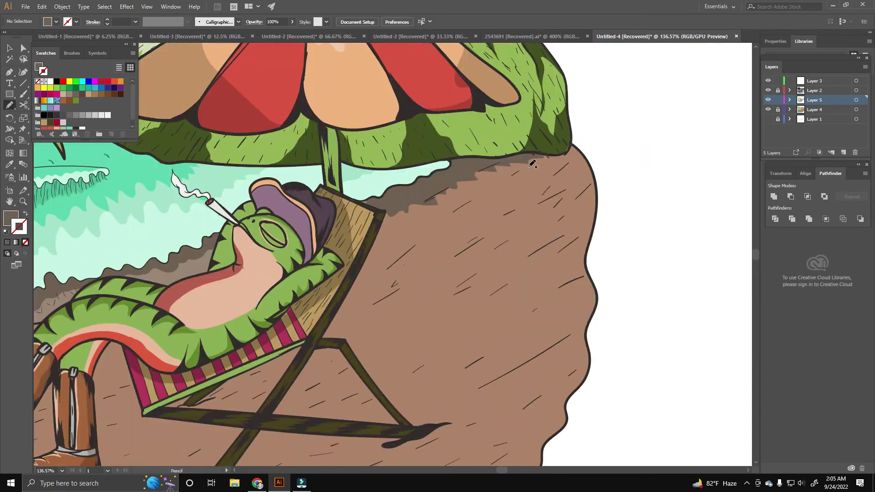
drag(601, 210, 572, 147)
scroll(400, 269, down, 3)
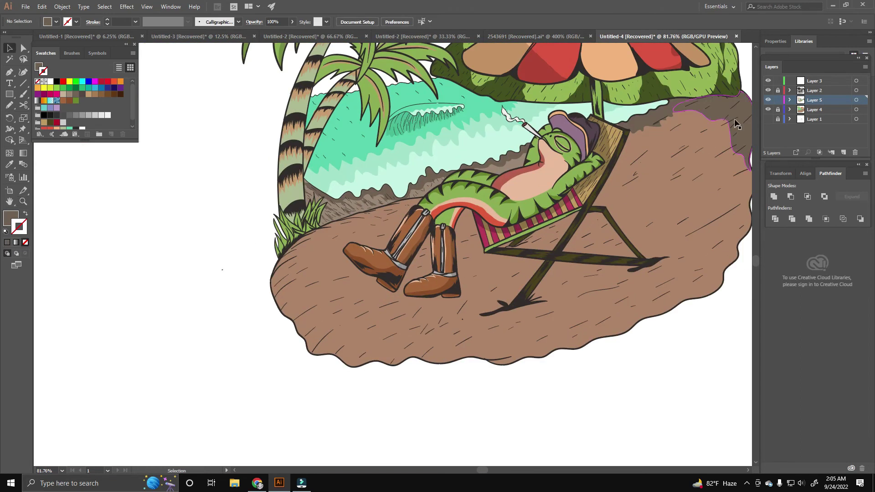
key(z)
scroll(470, 308, down, 4)
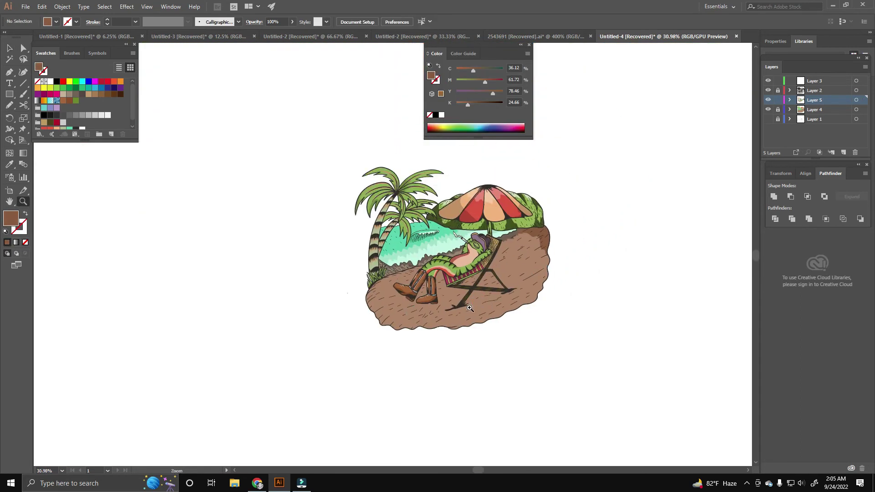
scroll(470, 309, up, 5)
Add darker brown shadows along the island's right and lower edges.
key(n)
drag(292, 159, 281, 286)
drag(424, 446, 214, 210)
key(z)
scroll(299, 348, down, 5)
scroll(299, 347, up, 3)
key(n)
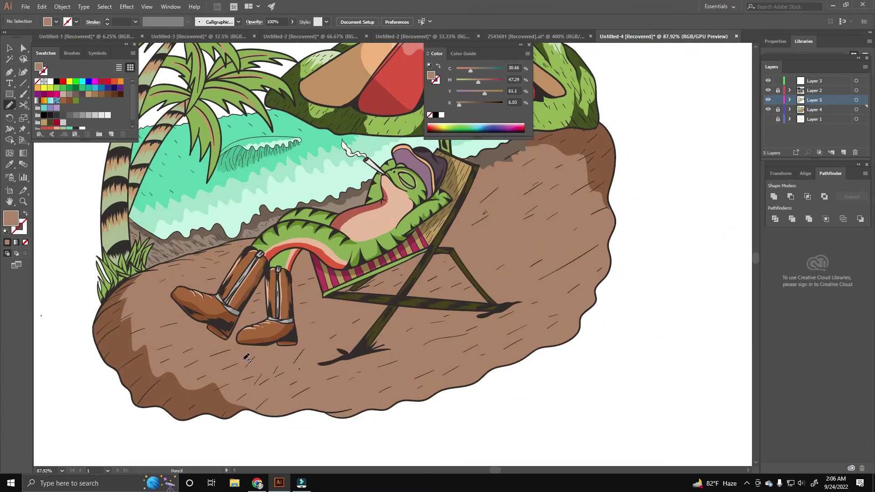
drag(620, 233, 661, 213)
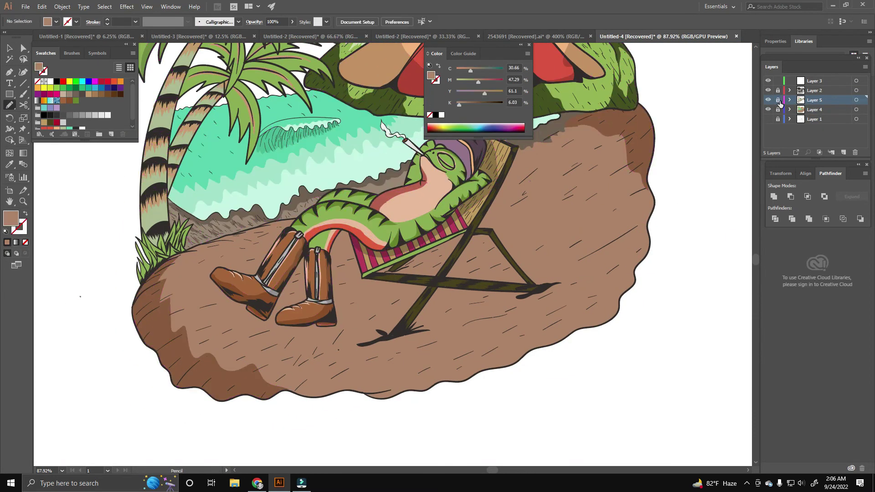
drag(307, 374, 354, 360)
drag(705, 157, 702, 161)
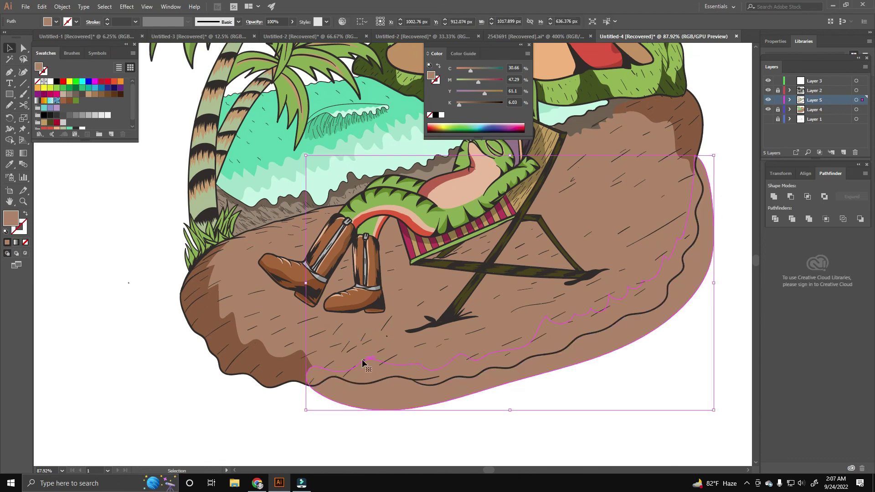
drag(606, 280, 546, 300)
scroll(396, 311, up, 2)
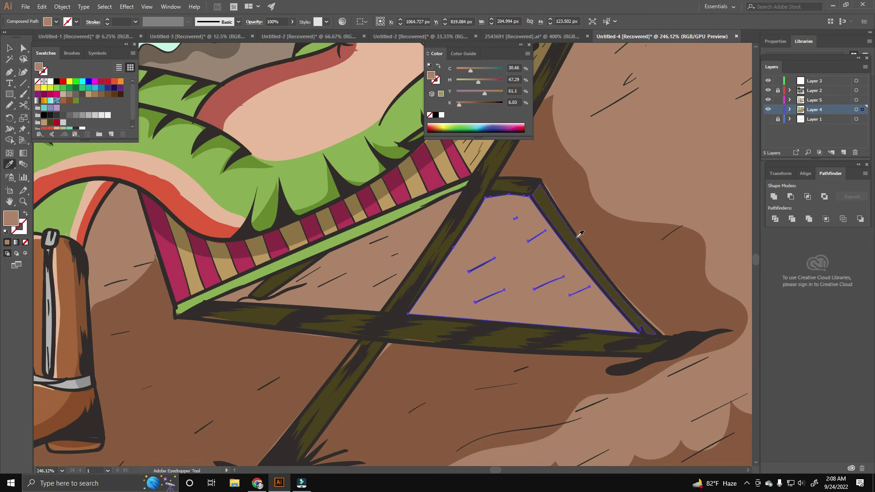
Fill the deck chair's shadow with the sampled darker brown.
click(580, 234)
key(ctrl+shift+a)
key(ctrl+0)
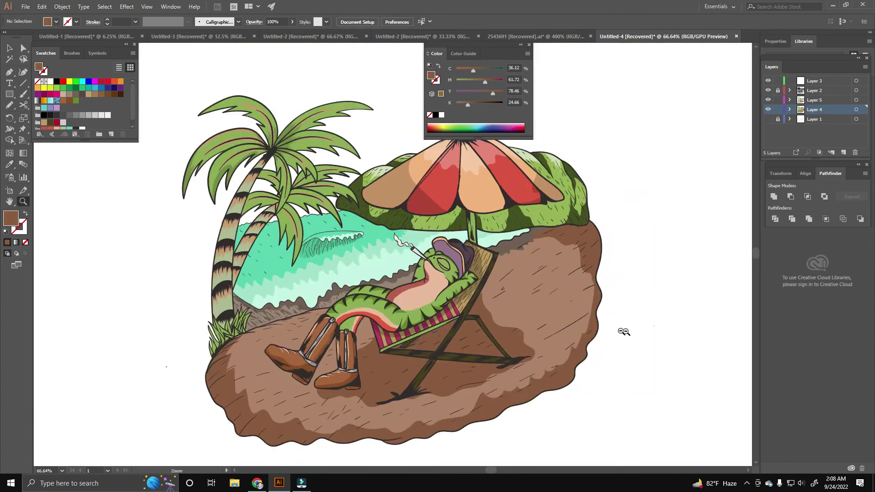
scroll(481, 348, up, 2)
key(n)
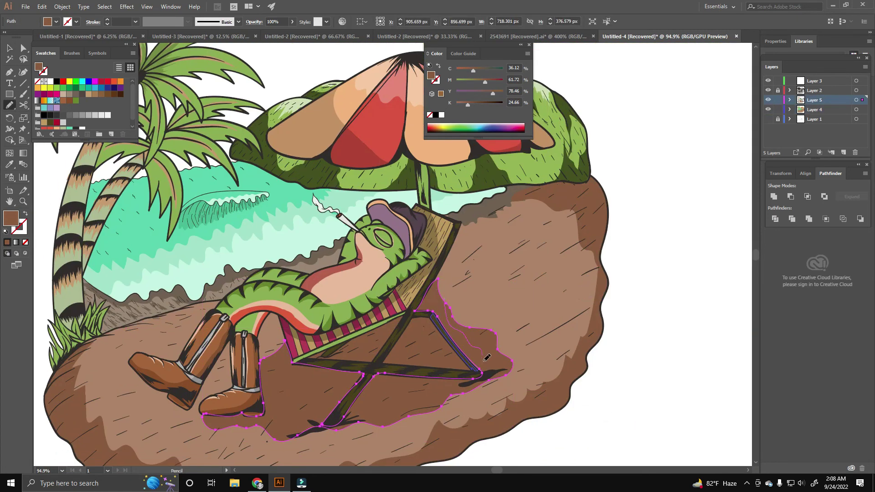
ctrl+click(400, 407)
Draw two pale peach highlight patches on the sand.
scroll(497, 347, down, 3)
scroll(475, 358, up, 5)
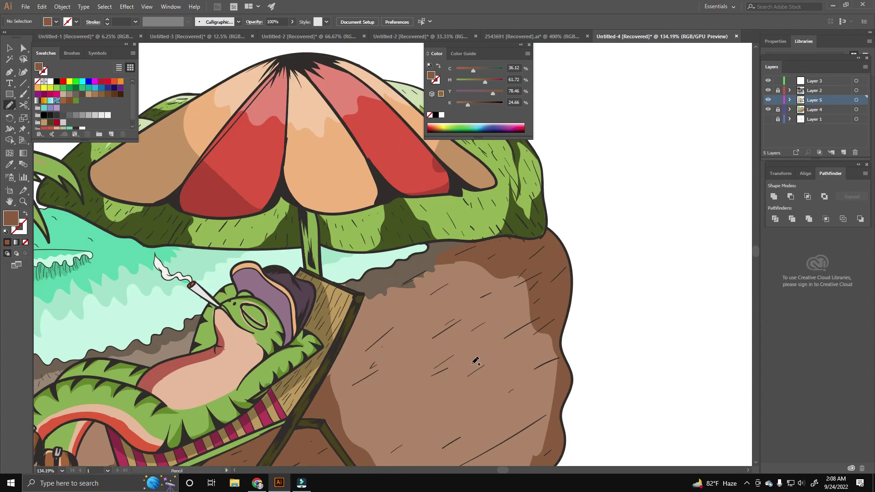
drag(437, 279, 459, 257)
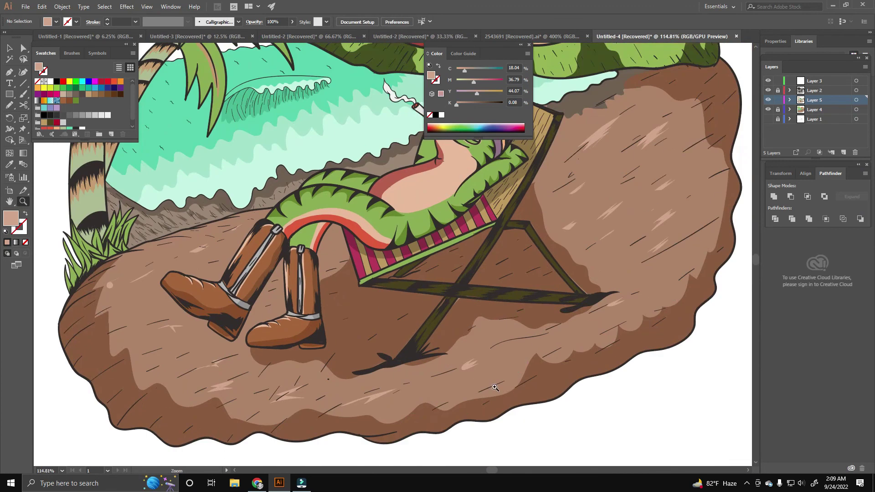
drag(268, 349, 305, 347)
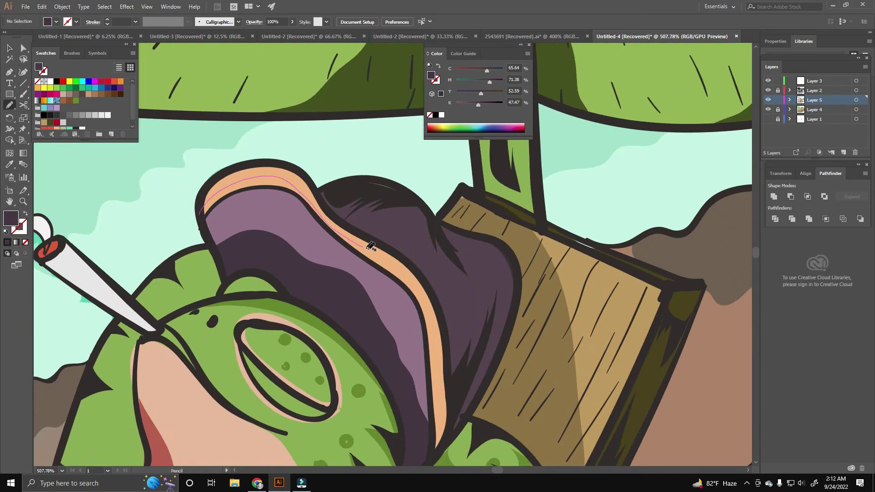
Draw a brown shadow shape along the cap's orange stripe.
drag(368, 249, 409, 274)
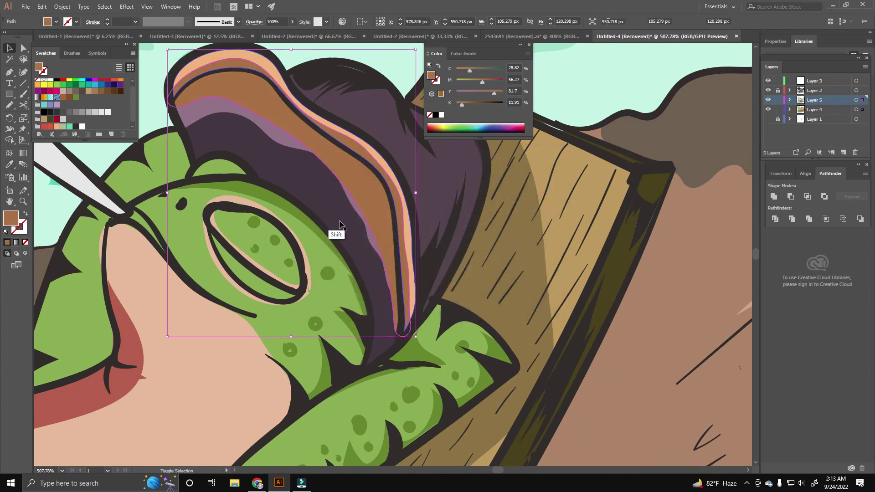
Draw a brown rectangle spanning the whole illustration as its backdrop.
scroll(563, 256, down, 10)
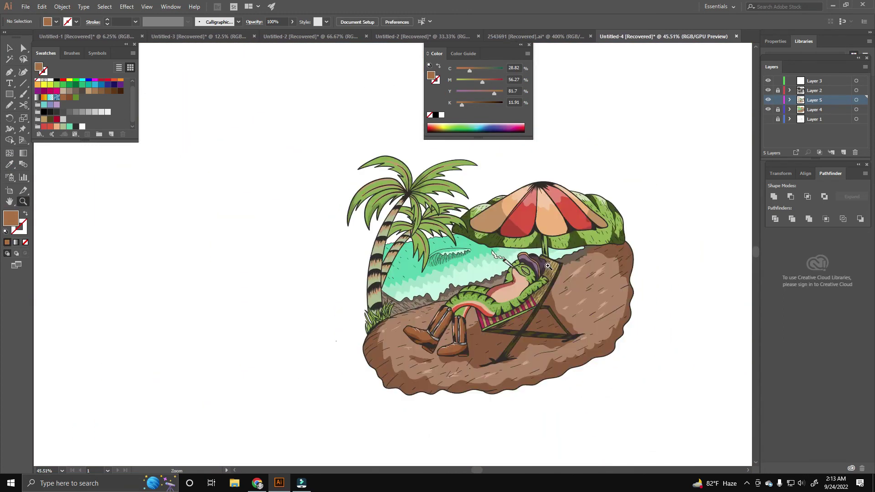
scroll(430, 176, down, 3)
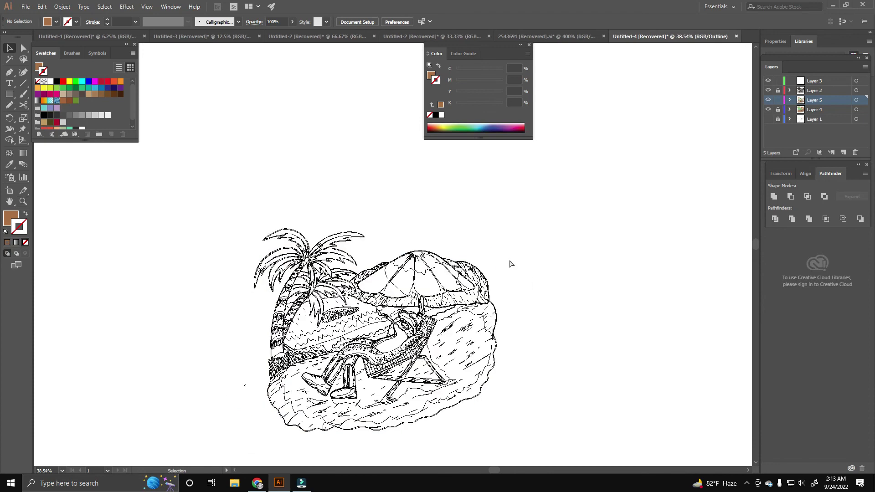
scroll(511, 260, up, 4)
key(m)
drag(183, 93, 651, 434)
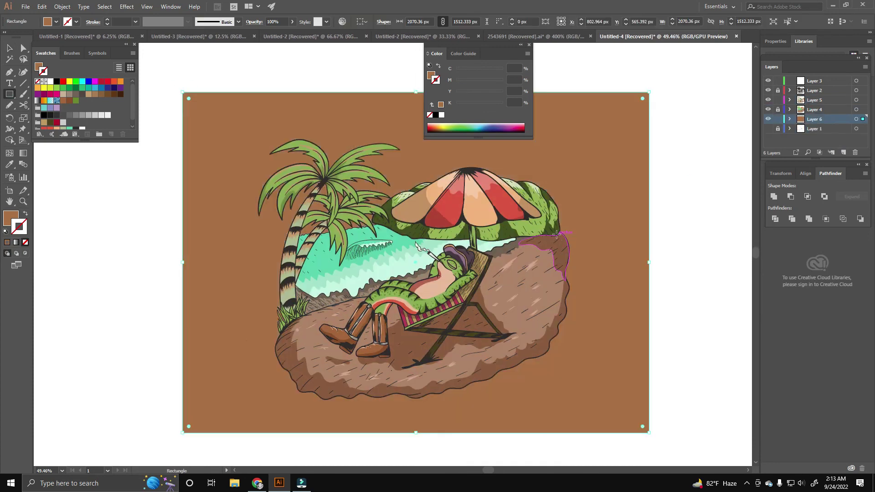